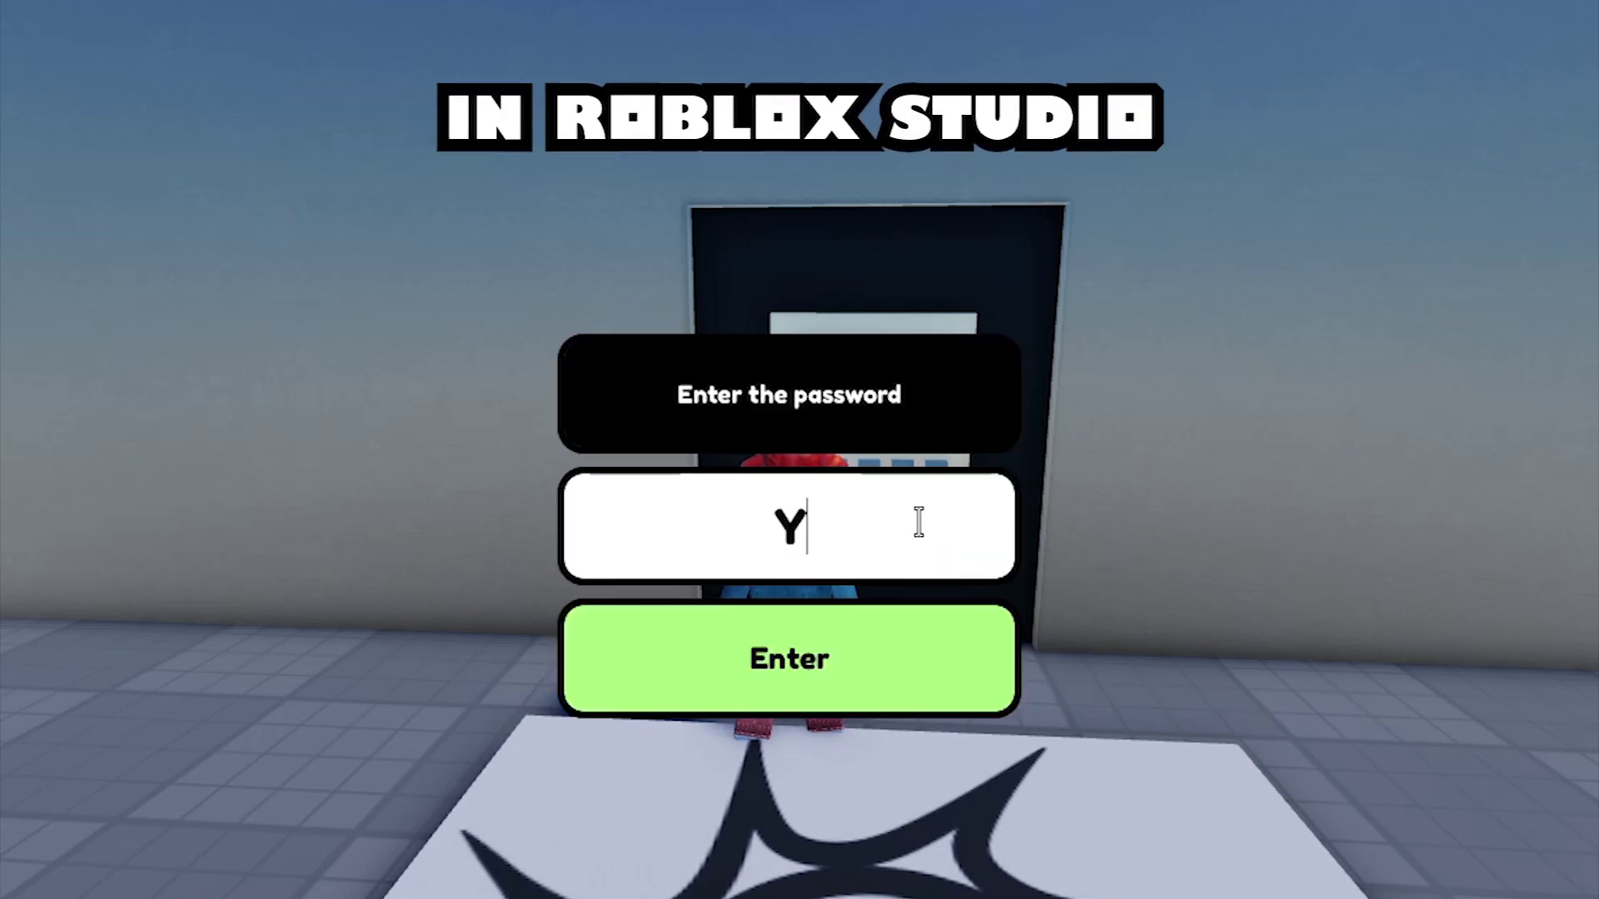
{"action": "type", "text": "gDev"}
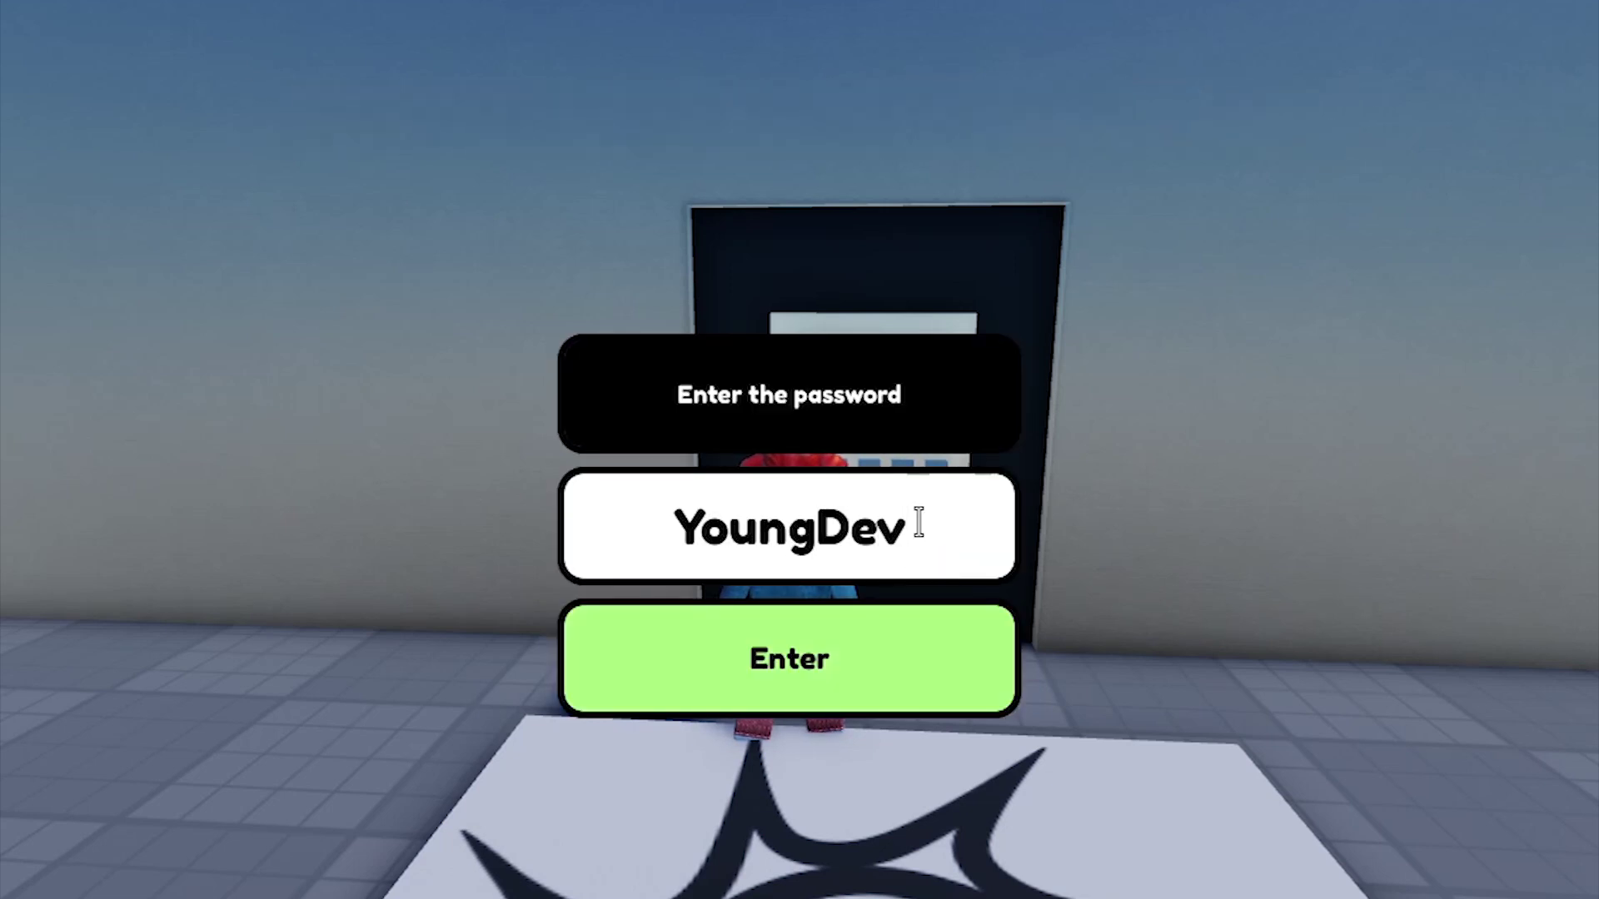
{"action": "left_click", "coordinate": [957, 682]}
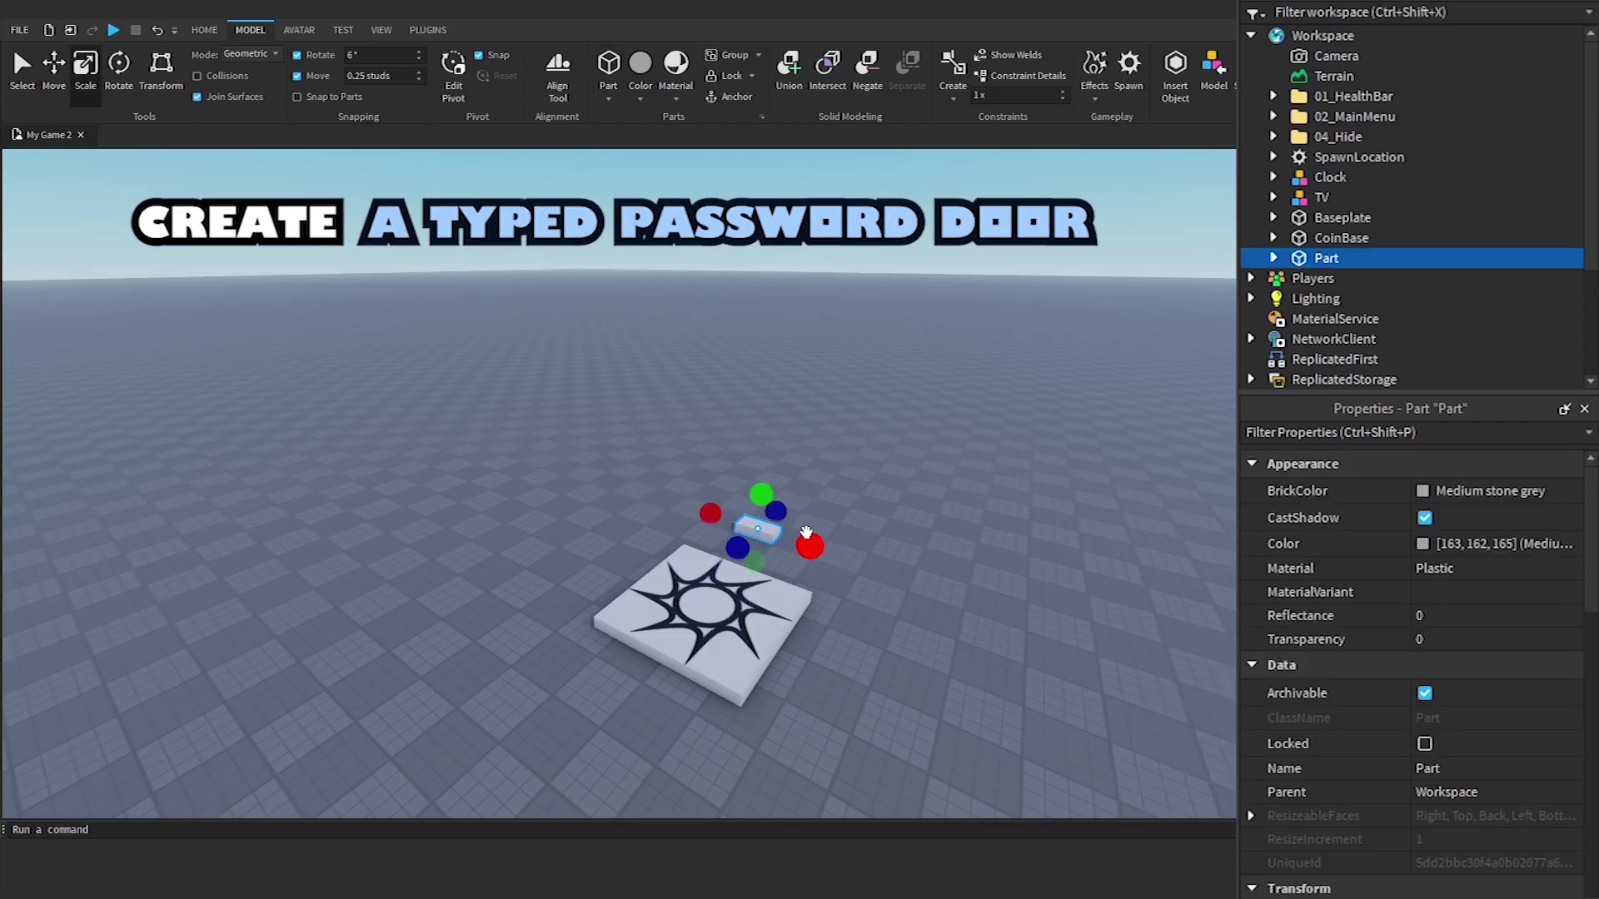
Scale a part into a tall panel, then duplicate it into a smaller inner body and a thin display strip
{"action": "key", "text": "ctrl+3"}
{"action": "mouse_move", "coordinate": [758, 506]}
{"action": "left_mouse_down"}
{"action": "mouse_move", "coordinate": [780, 398]}
{"action": "mouse_move", "coordinate": [791, 403]}
{"action": "left_mouse_up"}
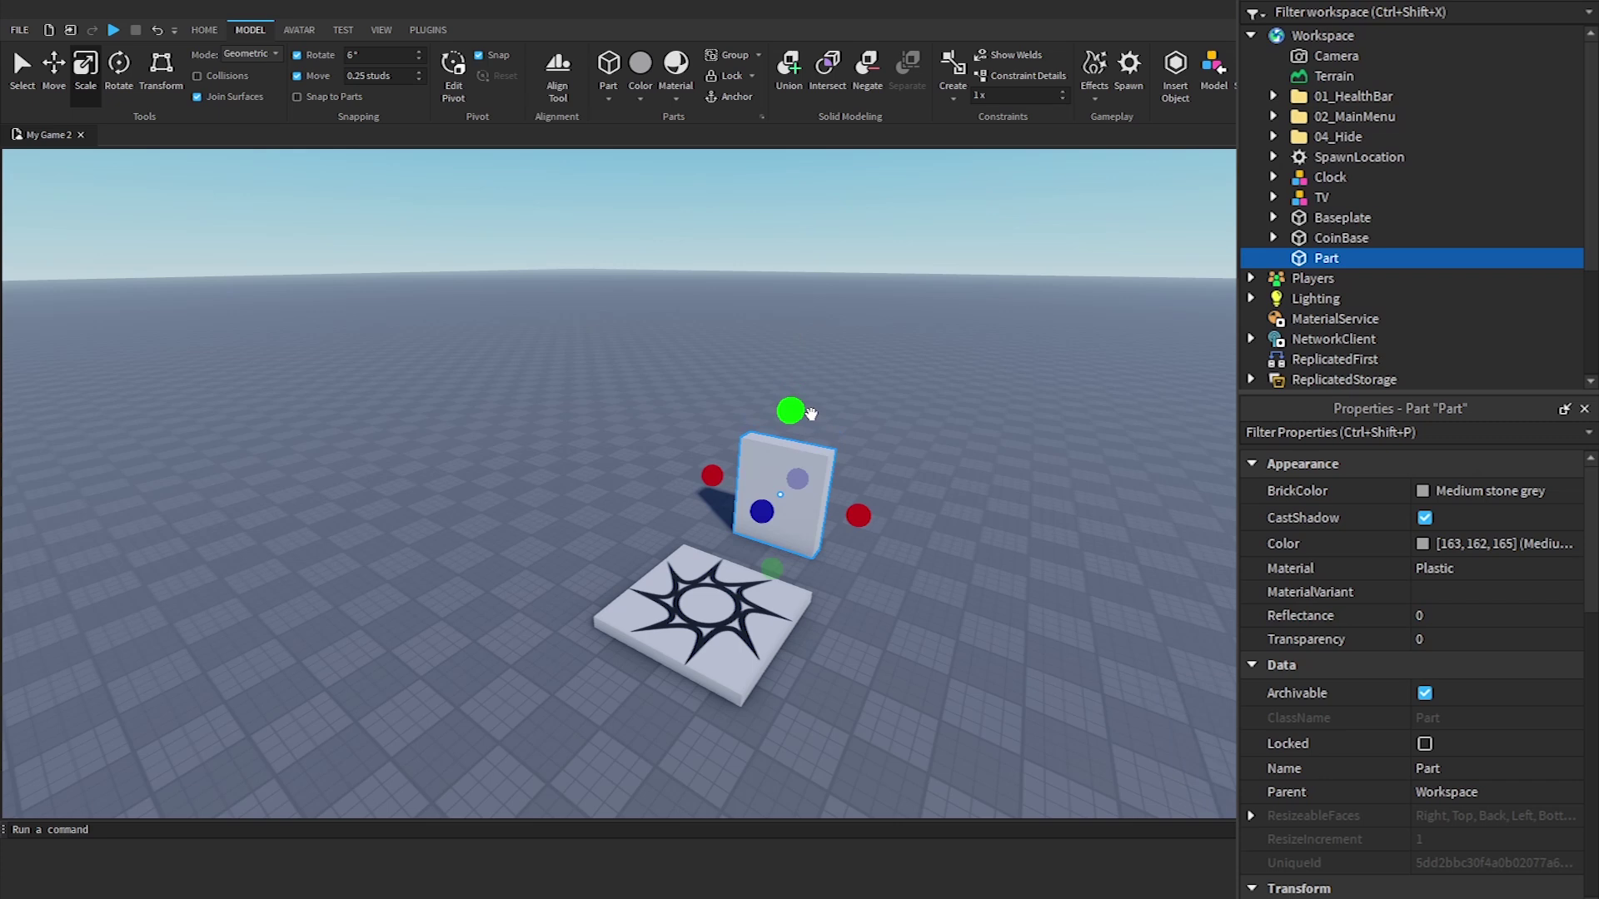
{"action": "key", "text": "ctrl+d"}
{"action": "key", "text": "f"}
{"action": "left_click_drag", "start_coordinate": [703, 367], "coordinate": [709, 417]}
{"action": "key", "text": "ctrl+d"}
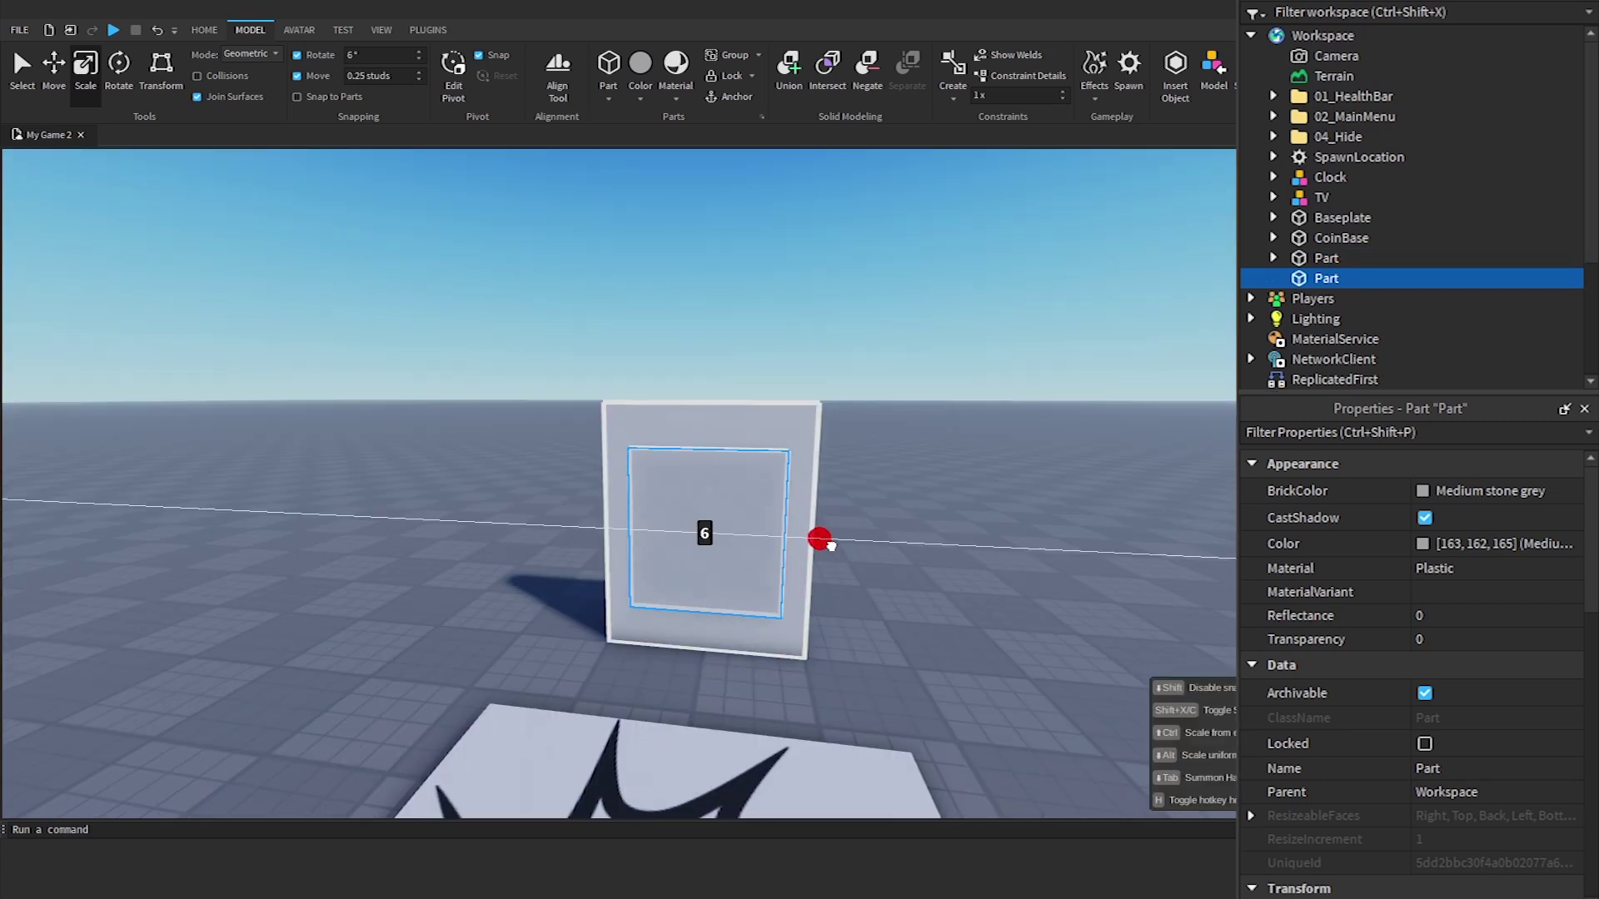
{"action": "left_click_drag", "start_coordinate": [819, 537], "coordinate": [785, 537]}
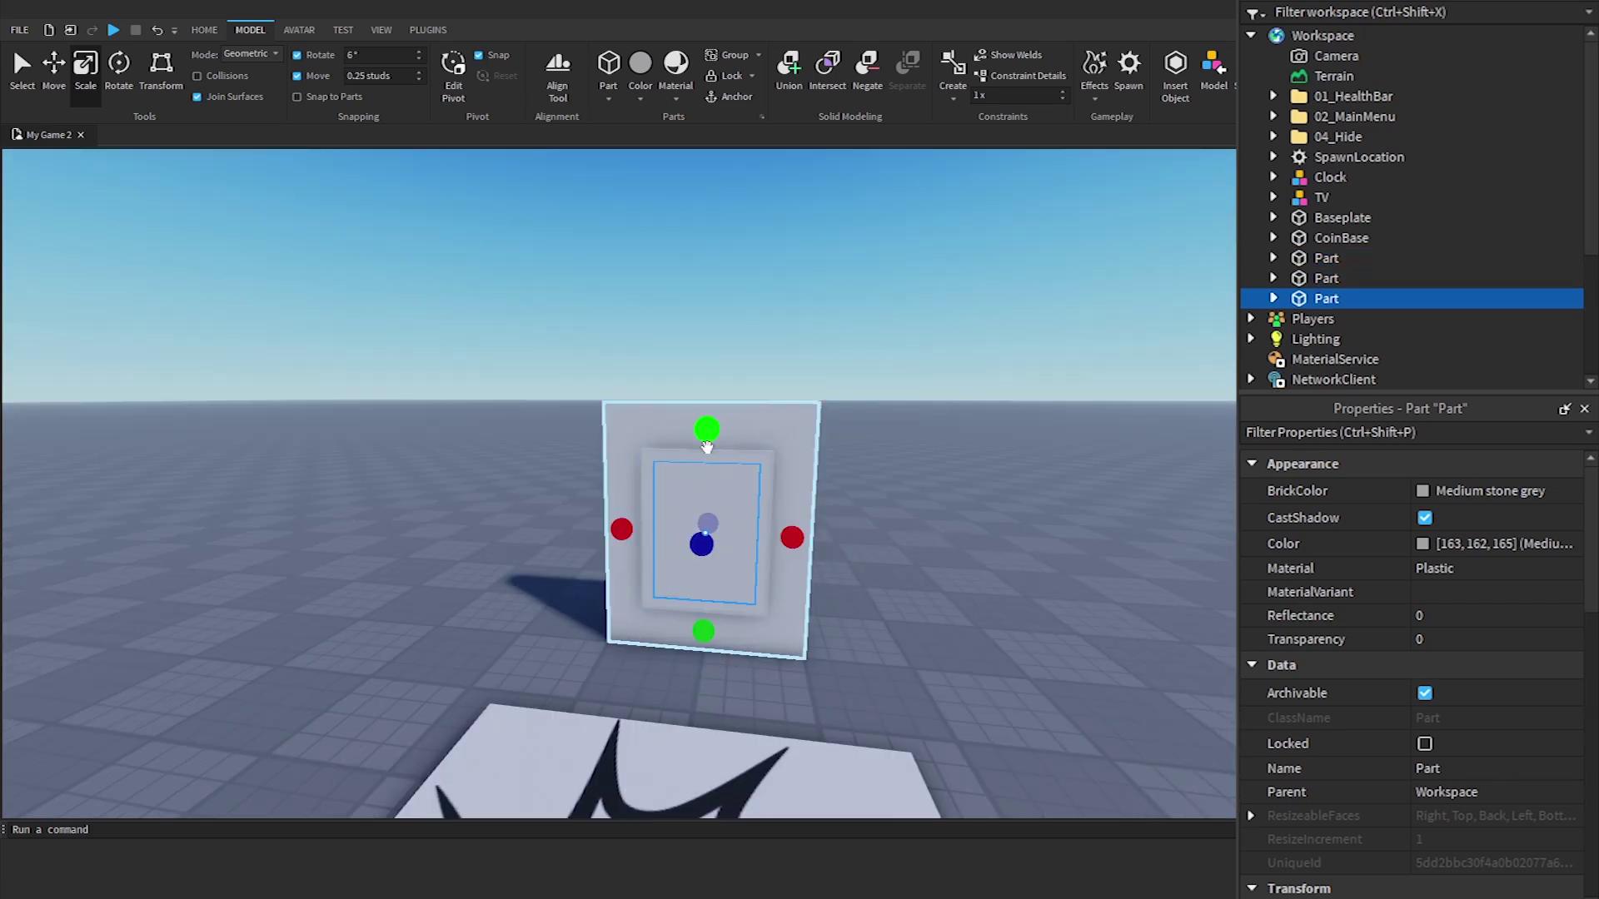
{"action": "left_click_drag", "start_coordinate": [704, 633], "coordinate": [706, 546]}
Copy the display strip below the display and thin it into a slat inside the keypad body
{"action": "key", "text": "ctrl+d"}
{"action": "left_click", "coordinate": [65, 76]}
{"action": "left_click_drag", "start_coordinate": [731, 433], "coordinate": [749, 613]}
{"action": "left_click", "coordinate": [750, 614]}
{"action": "key", "text": "ctrl+3"}
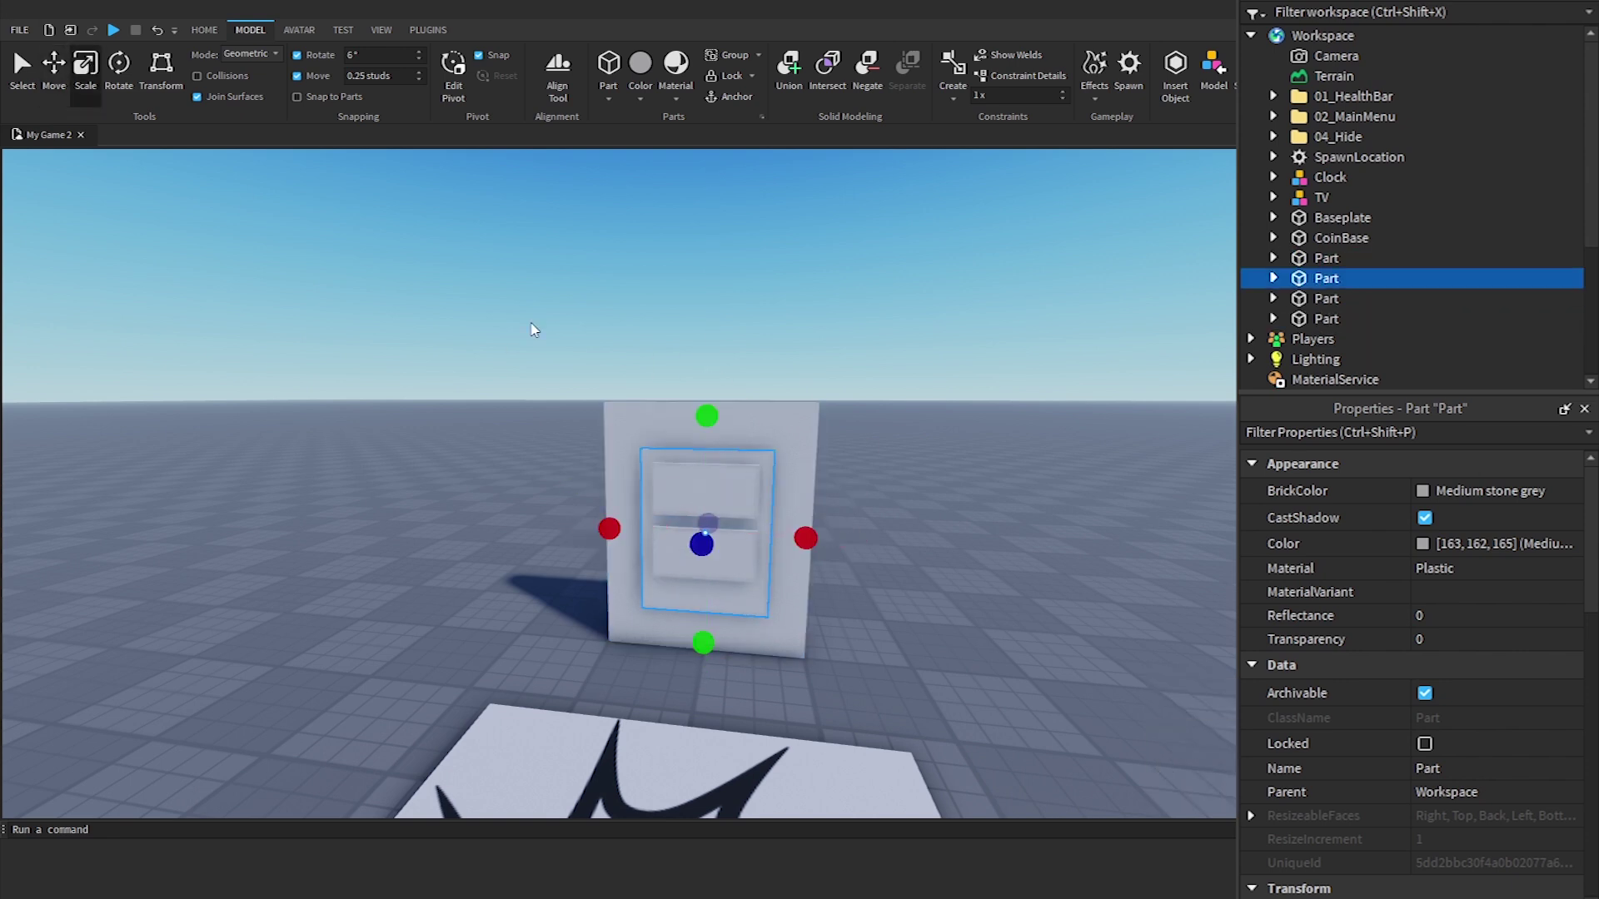
{"action": "left_click", "coordinate": [717, 487]}
{"action": "key", "text": "ctrl+2"}
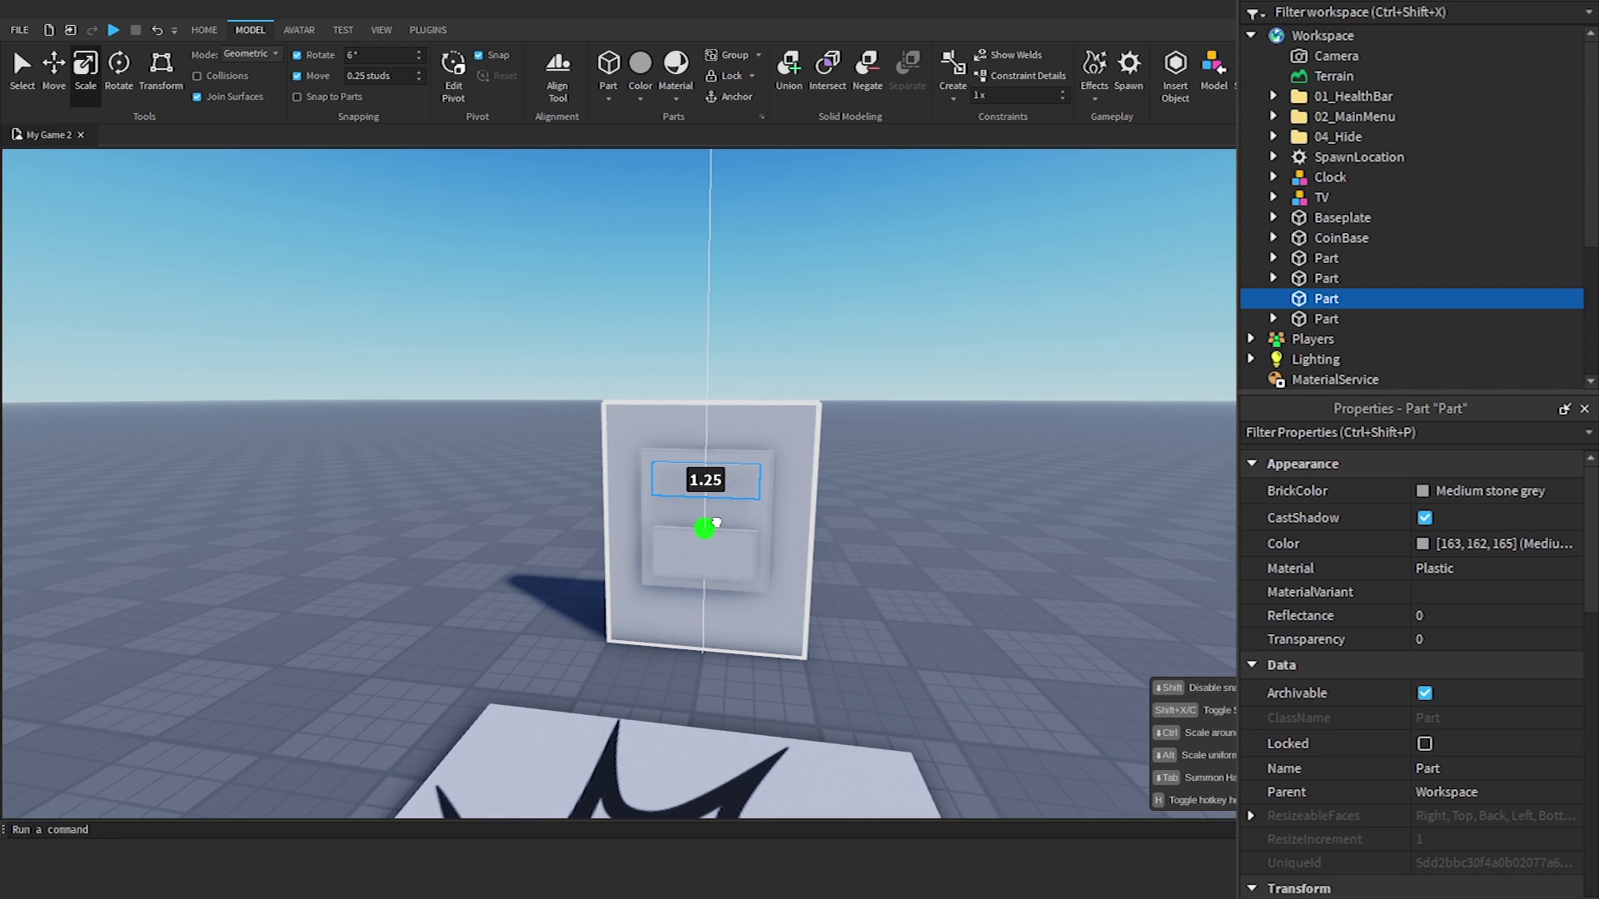
{"action": "left_click_drag", "start_coordinate": [704, 542], "coordinate": [704, 488]}
{"action": "scroll", "coordinate": [686, 365], "scroll_direction": "up", "scroll_amount": 3}
{"action": "left_click_drag", "start_coordinate": [686, 365], "coordinate": [686, 365]}
{"action": "left_click", "coordinate": [714, 483]}
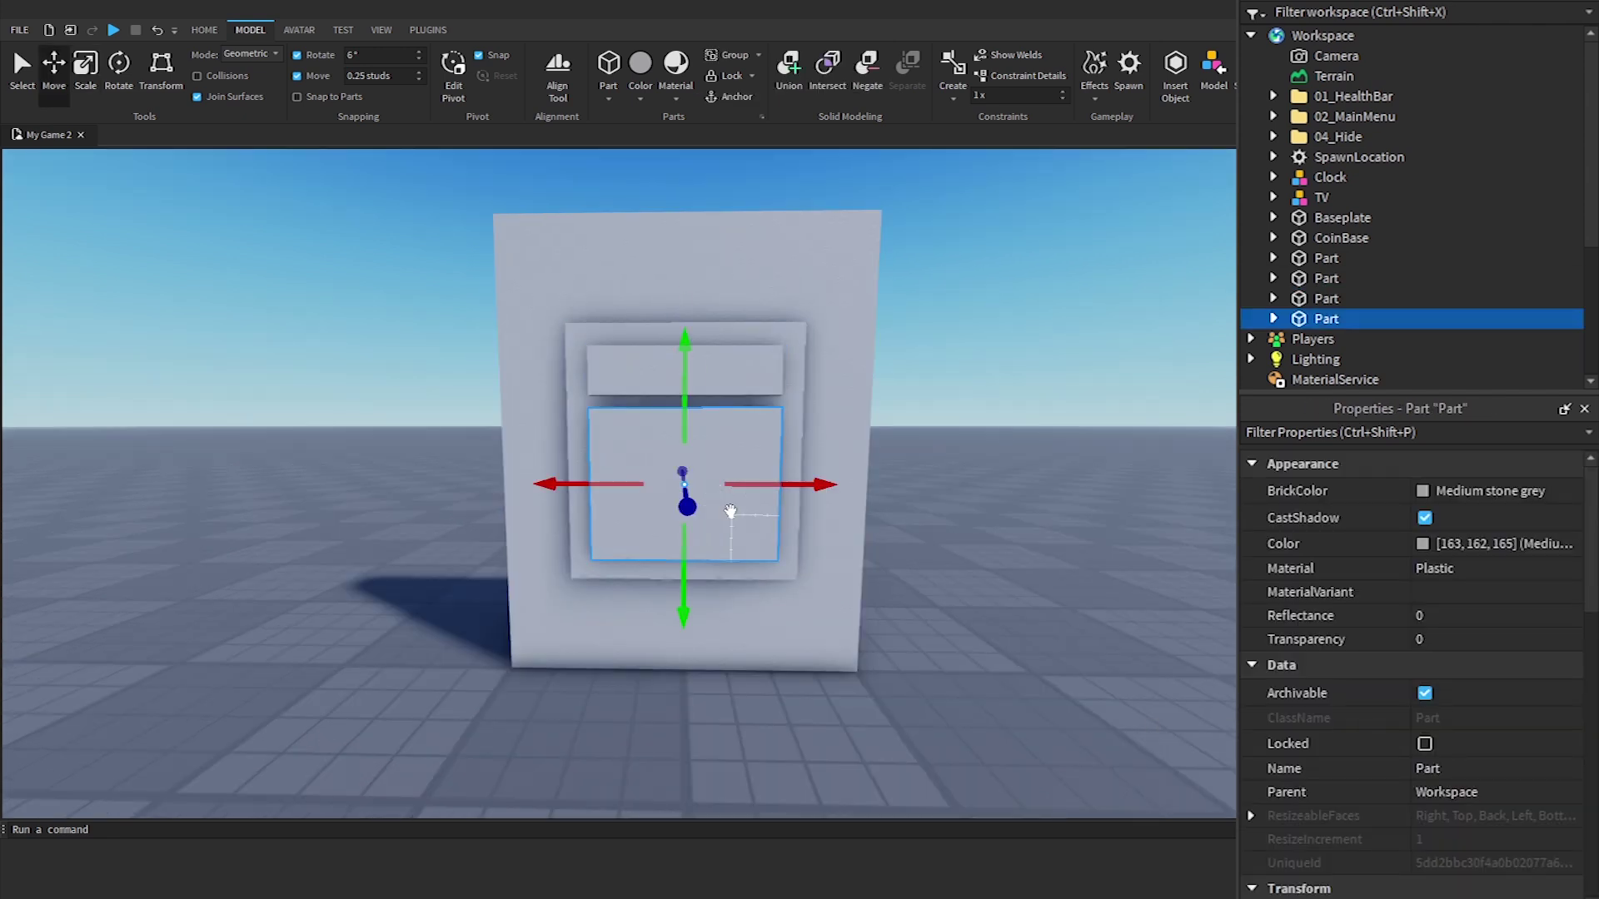
{"action": "key", "text": "ctrl+3"}
{"action": "left_click_drag", "start_coordinate": [682, 589], "coordinate": [686, 486]}
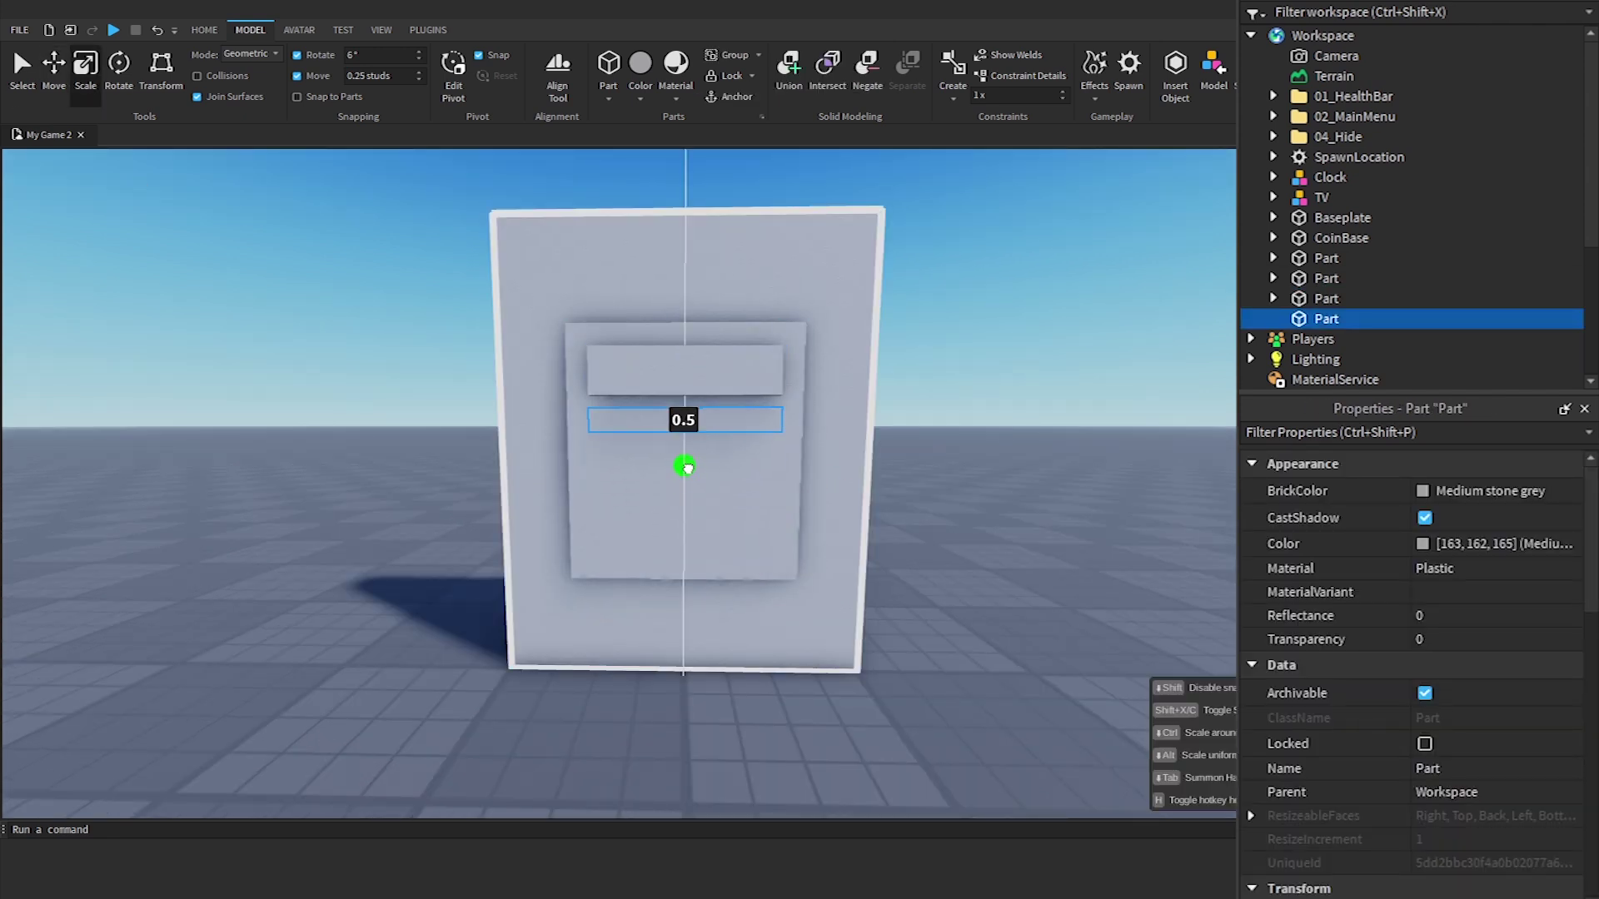
Duplicate the slat into a vertical stack and union the slats into one piece
{"action": "key", "text": "ctrl+2"}
{"action": "key", "text": "ctrl+d"}
{"action": "mouse_move", "coordinate": [684, 376]}
{"action": "left_mouse_down"}
{"action": "mouse_move", "coordinate": [687, 454]}
{"action": "mouse_move", "coordinate": [724, 457]}
{"action": "left_mouse_up"}
{"action": "key", "text": "ctrl+d"}
{"action": "key", "text": "ctrl+d"}
{"action": "left_click", "coordinate": [725, 524], "text": "ctrl"}
{"action": "key", "text": "ctrl+shift+g"}
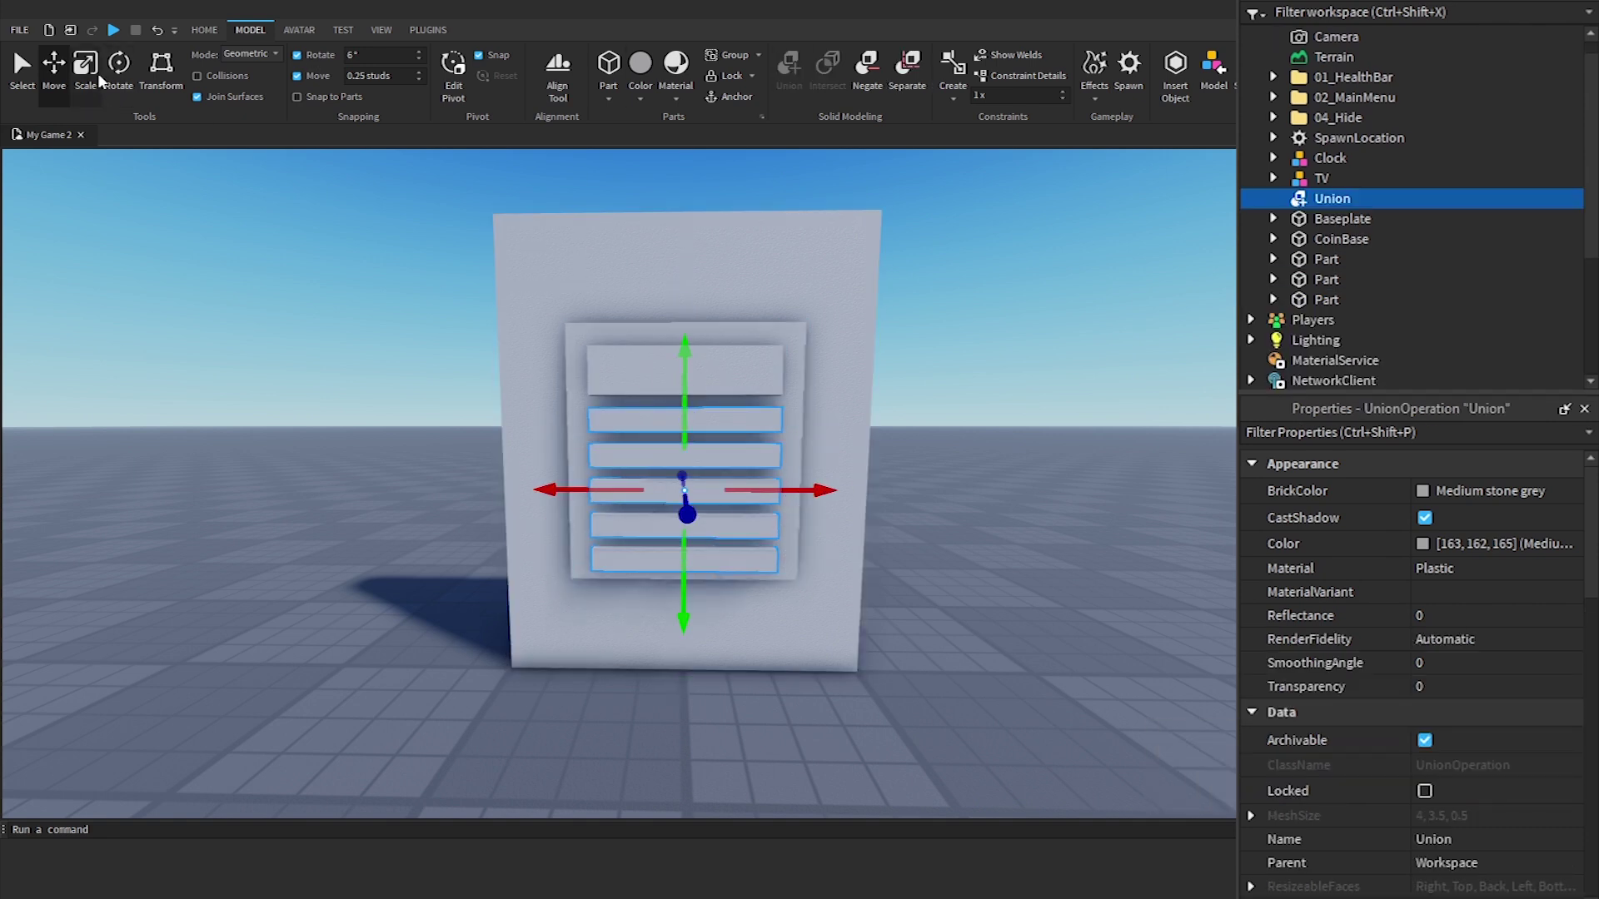
Narrow the slat stack into a button column and duplicate it into five columns
{"action": "left_click", "coordinate": [97, 78]}
{"action": "mouse_move", "coordinate": [824, 489]}
{"action": "left_mouse_down"}
{"action": "mouse_move", "coordinate": [660, 484]}
{"action": "mouse_move", "coordinate": [871, 490]}
{"action": "mouse_move", "coordinate": [849, 490]}
{"action": "left_mouse_up"}
{"action": "key", "text": "ctrl+2"}
{"action": "key", "text": "ctrl+d"}
{"action": "key", "text": "ctrl+d"}
{"action": "left_click", "coordinate": [1332, 199], "text": "shift"}
Narrow the display strip and resize the calculator body to fit the button grid
{"action": "left_click", "coordinate": [685, 370]}
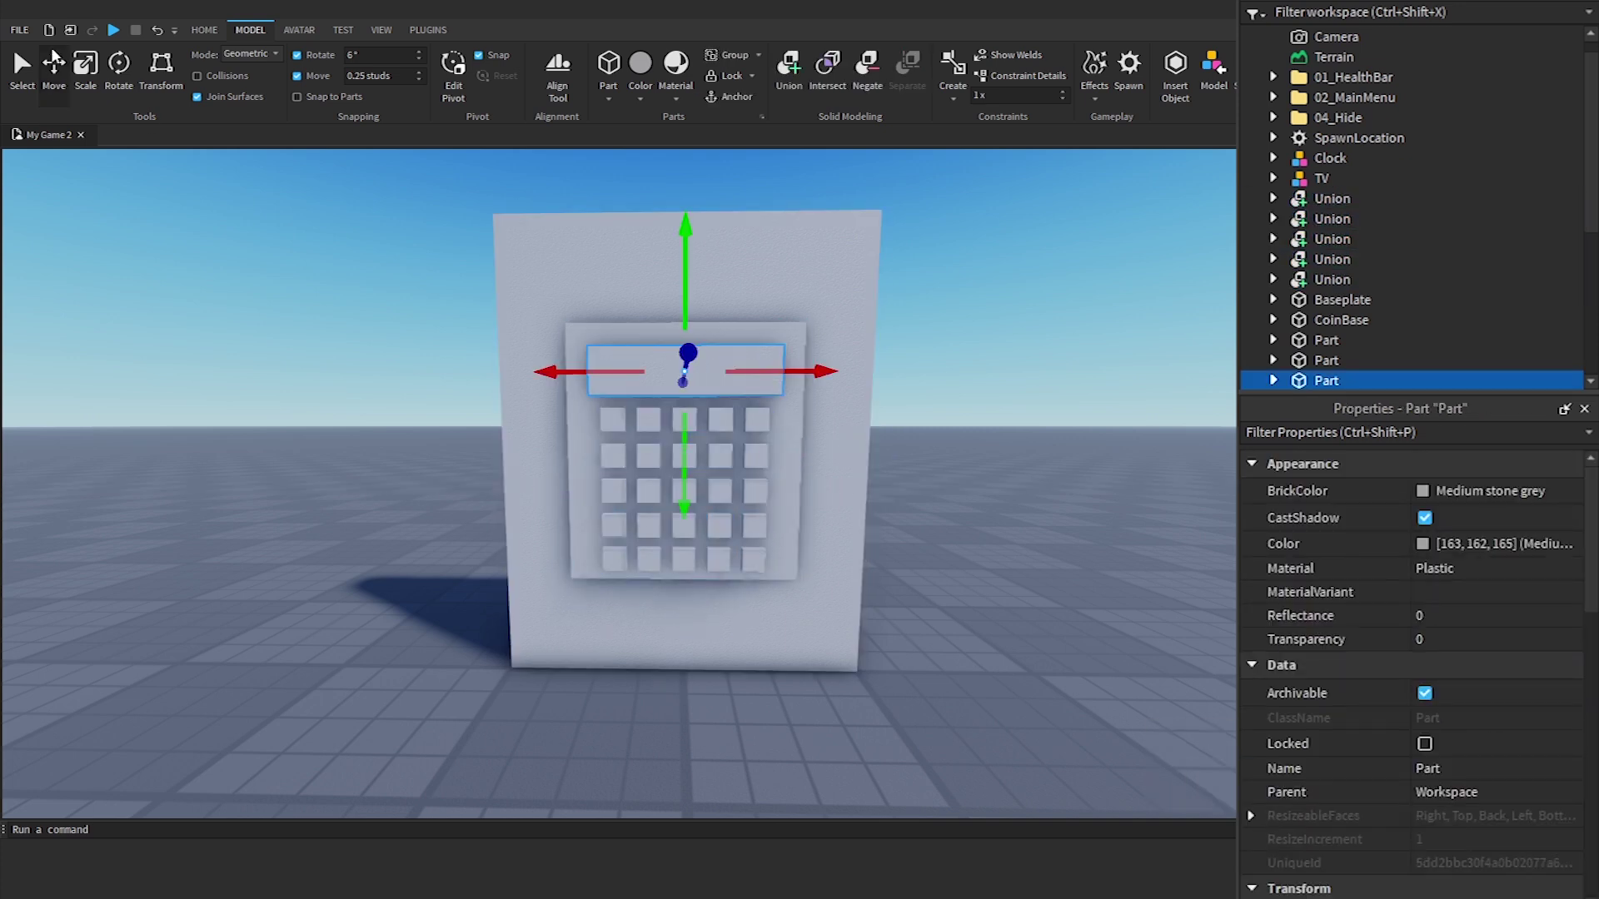
{"action": "left_click", "coordinate": [85, 69]}
{"action": "left_click_drag", "start_coordinate": [817, 371], "coordinate": [799, 363]}
{"action": "left_click", "coordinate": [805, 453]}
{"action": "left_click_drag", "start_coordinate": [814, 453], "coordinate": [815, 451]}
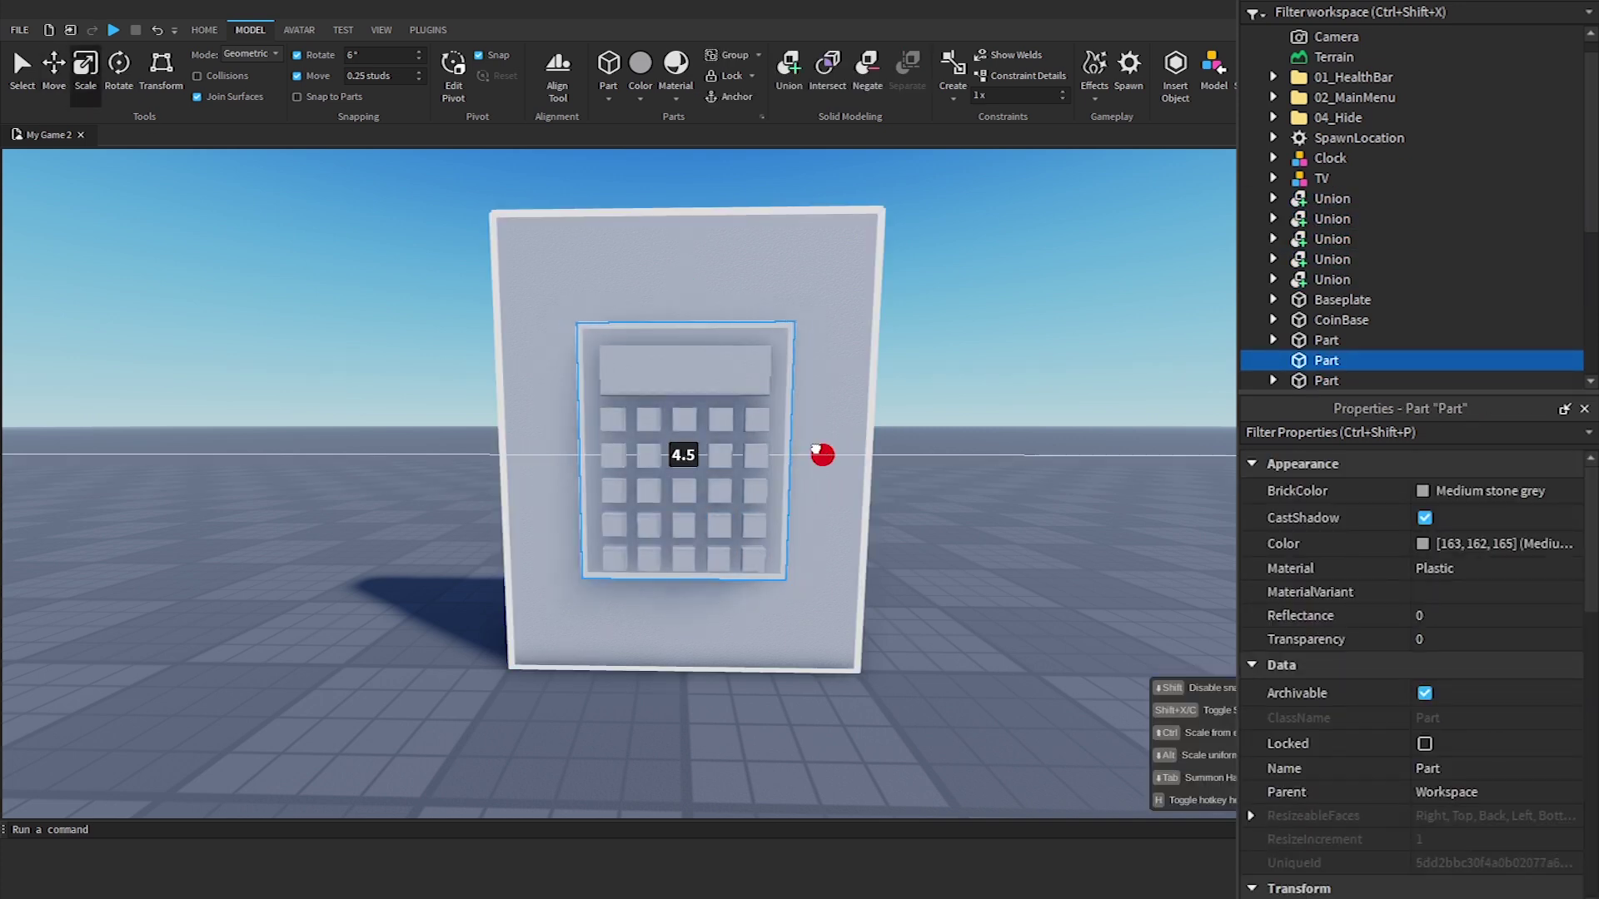
Colour the back panel and the display strip black
{"action": "key", "text": "ctrl+2"}
{"action": "left_click", "coordinate": [1325, 339]}
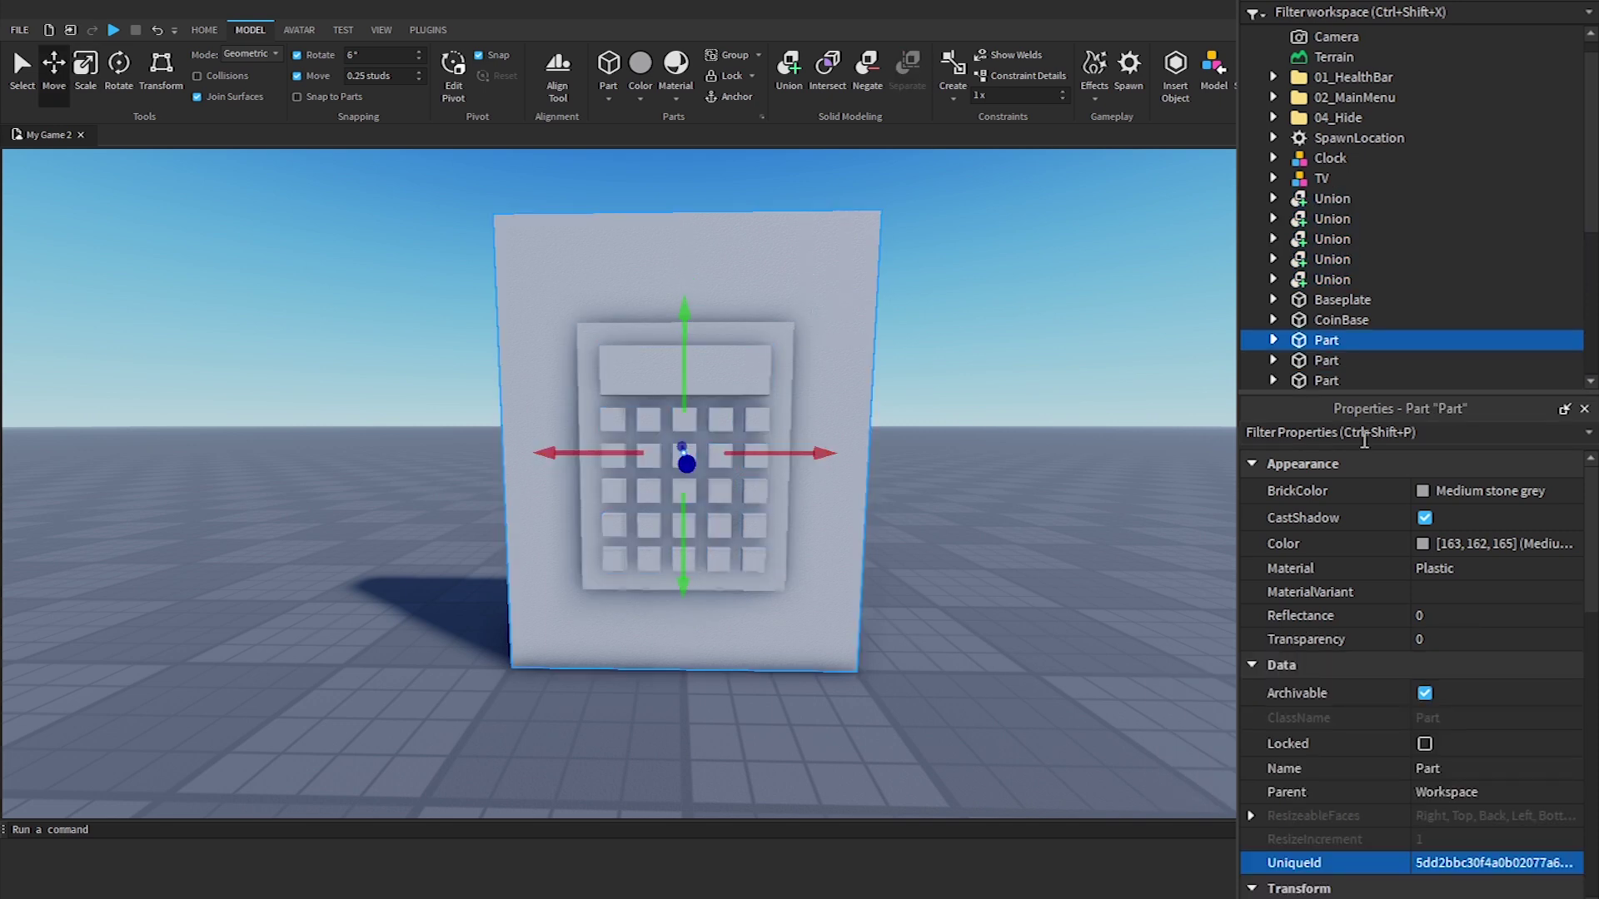
{"action": "left_click", "coordinate": [1423, 491]}
{"action": "left_click", "coordinate": [1486, 876]}
{"action": "left_click", "coordinate": [684, 369]}
{"action": "left_click", "coordinate": [1425, 491]}
{"action": "left_click", "coordinate": [1486, 874]}
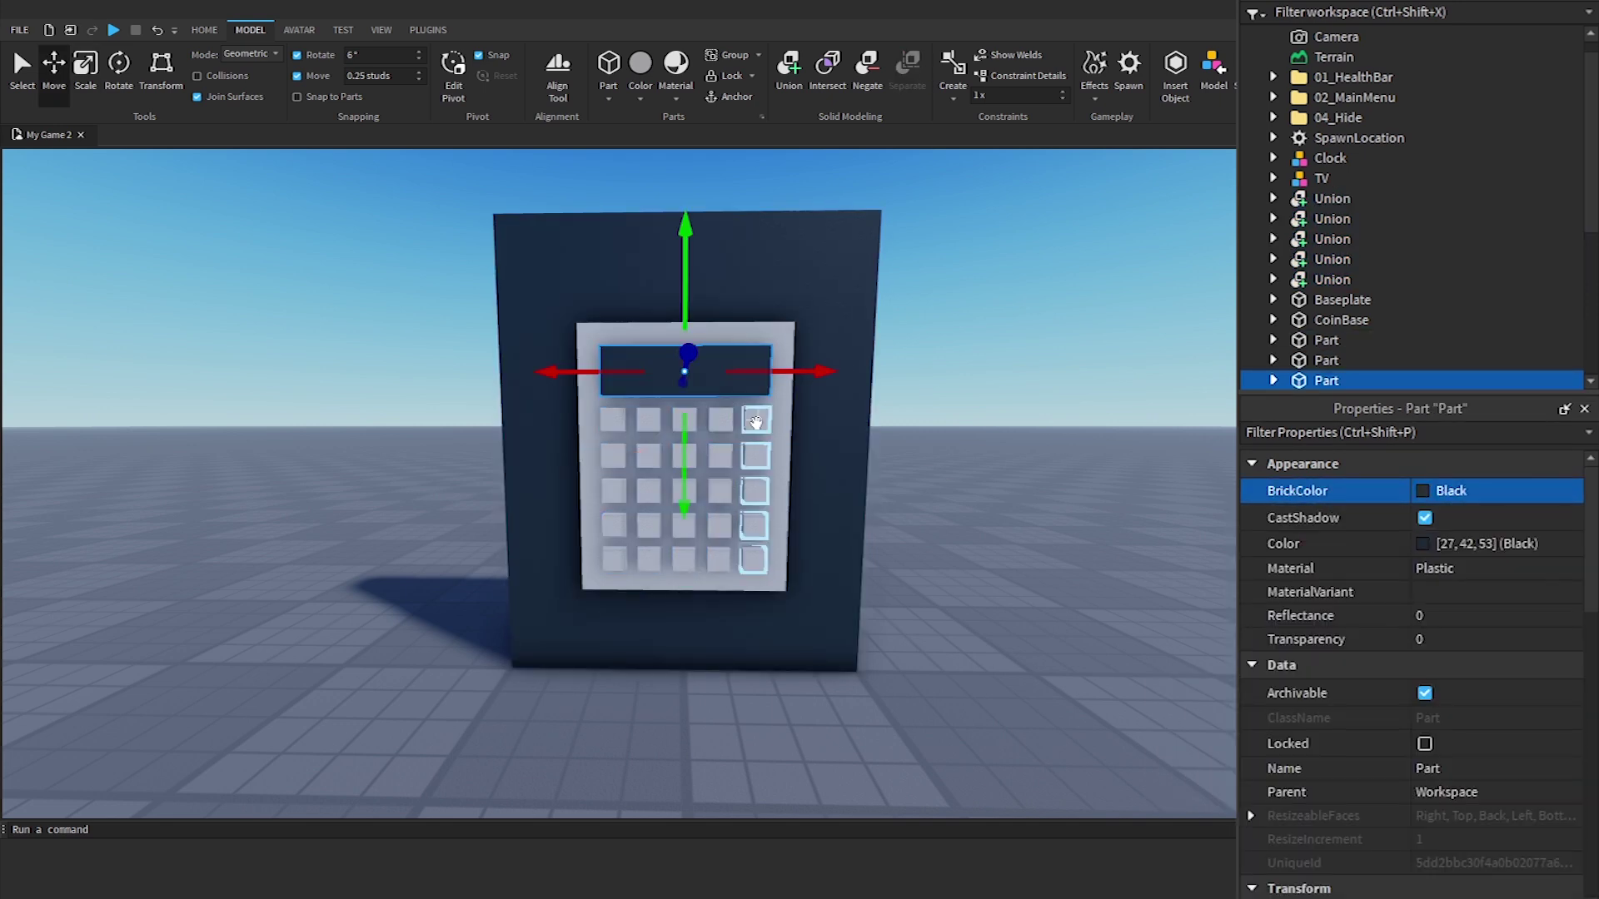
Colour the five button columns Medium blue and the calculator body Institutional white
{"action": "left_click", "coordinate": [754, 422]}
{"action": "left_click", "coordinate": [613, 437], "text": "ctrl"}
{"action": "left_click", "coordinate": [1425, 491]}
{"action": "left_click", "coordinate": [1424, 571]}
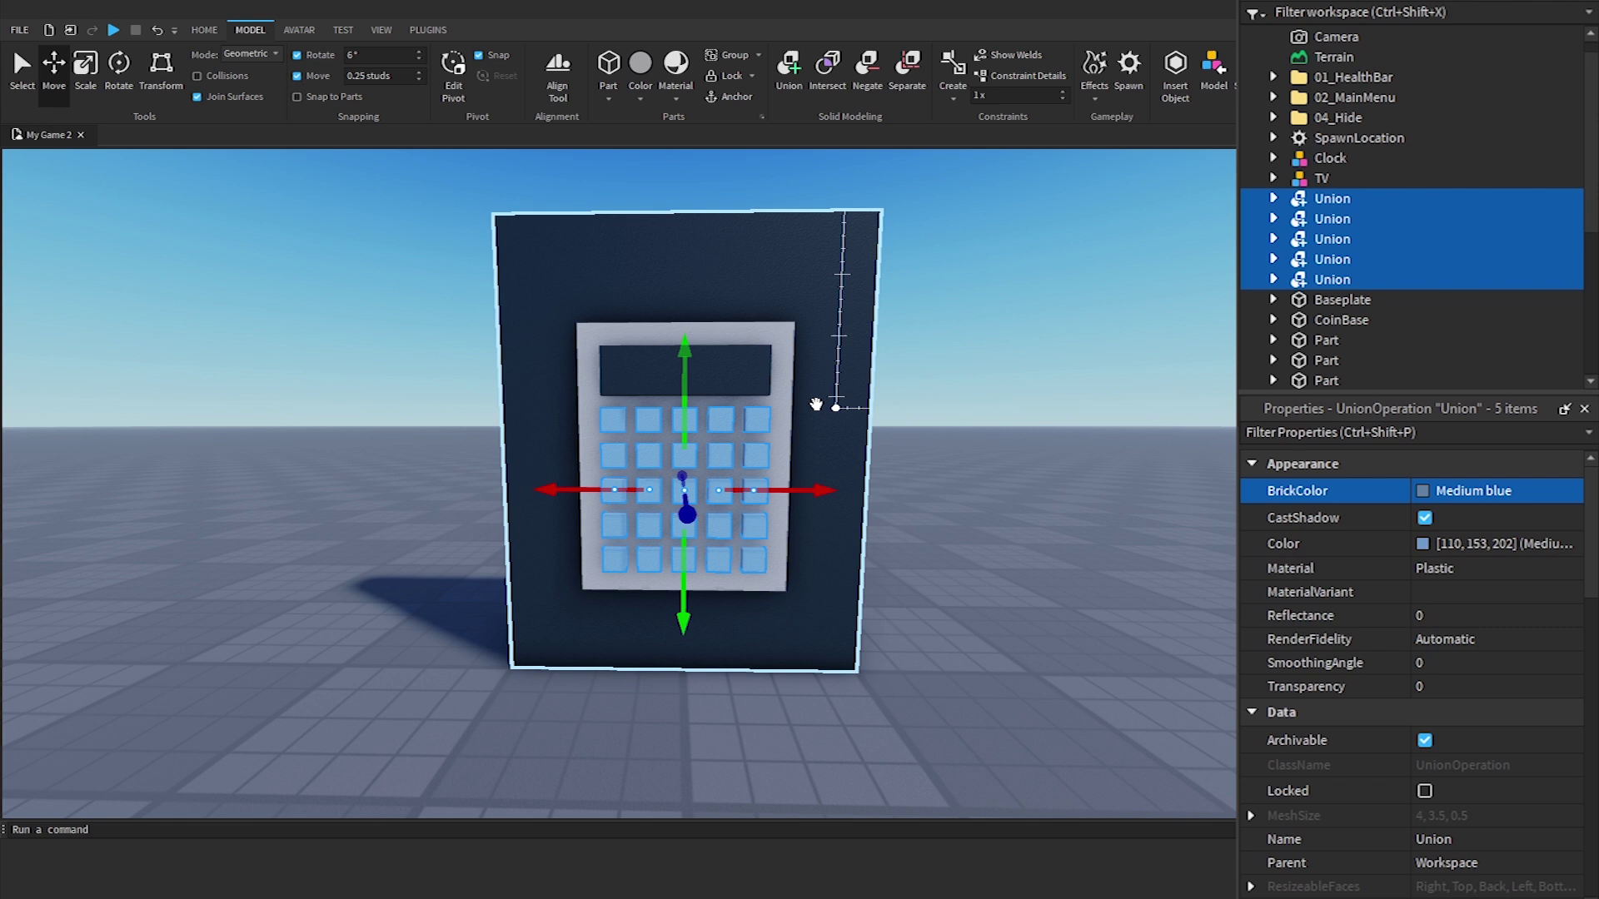
{"action": "left_click", "coordinate": [787, 401]}
{"action": "left_click", "coordinate": [1424, 491]}
{"action": "left_click", "coordinate": [1436, 874]}
Union all door pieces into one part with RenderFidelity Precise and Material Metal
{"action": "left_click_drag", "start_coordinate": [999, 337], "coordinate": [498, 694]}
{"action": "left_click", "coordinate": [792, 65]}
{"action": "left_click", "coordinate": [1499, 637]}
{"action": "left_click", "coordinate": [1448, 680]}
{"action": "left_click", "coordinate": [1499, 569]}
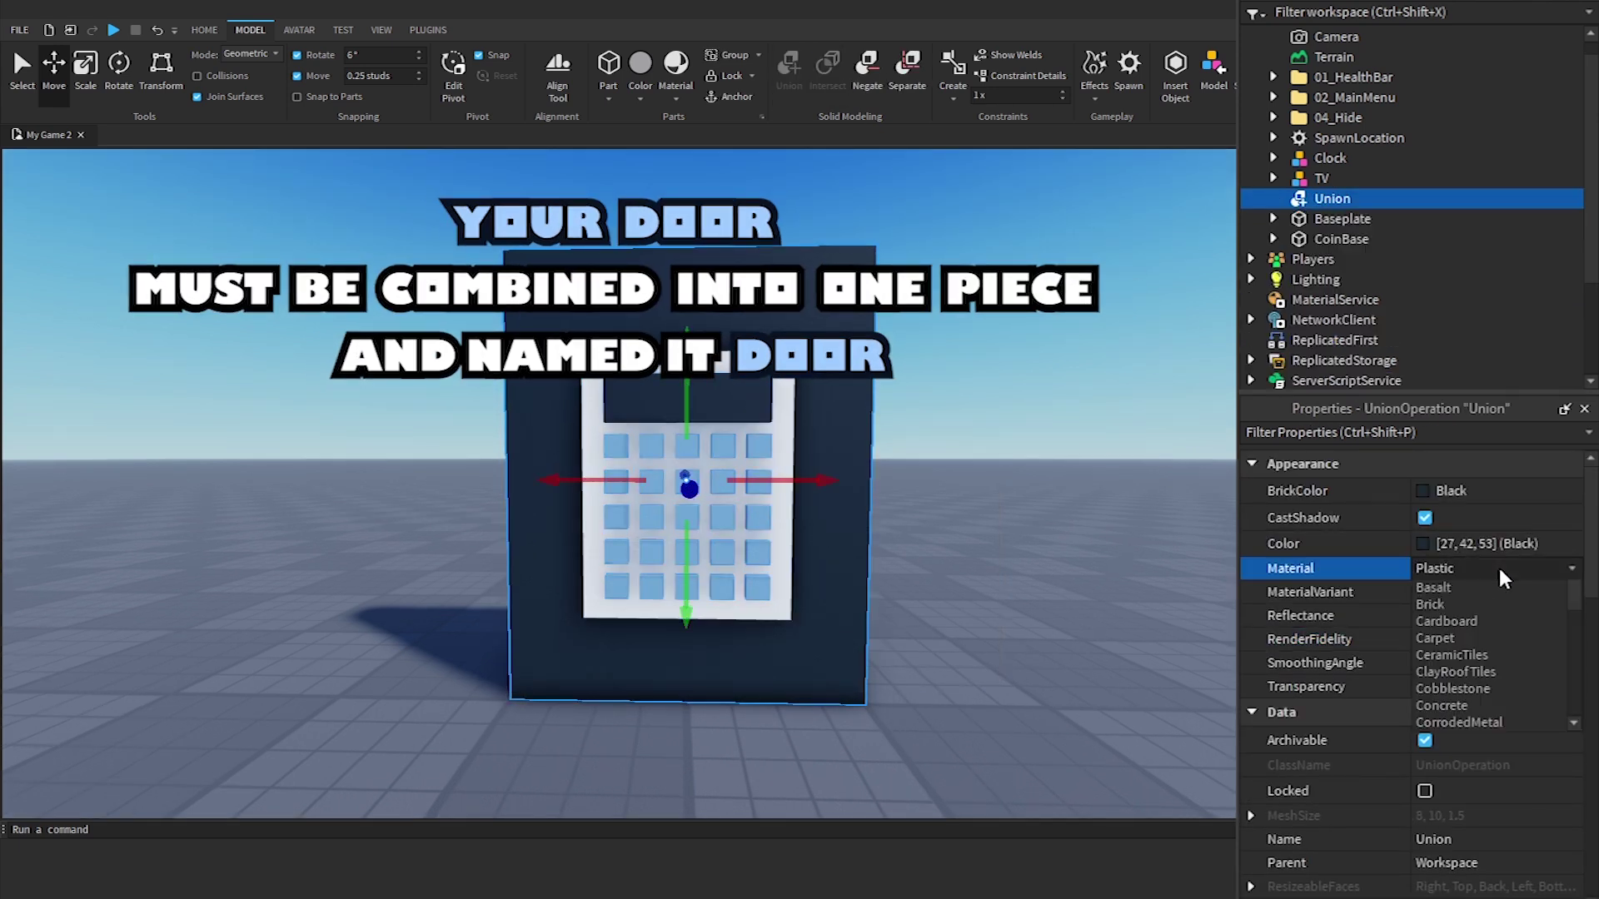
{"action": "left_click", "coordinate": [1448, 674]}
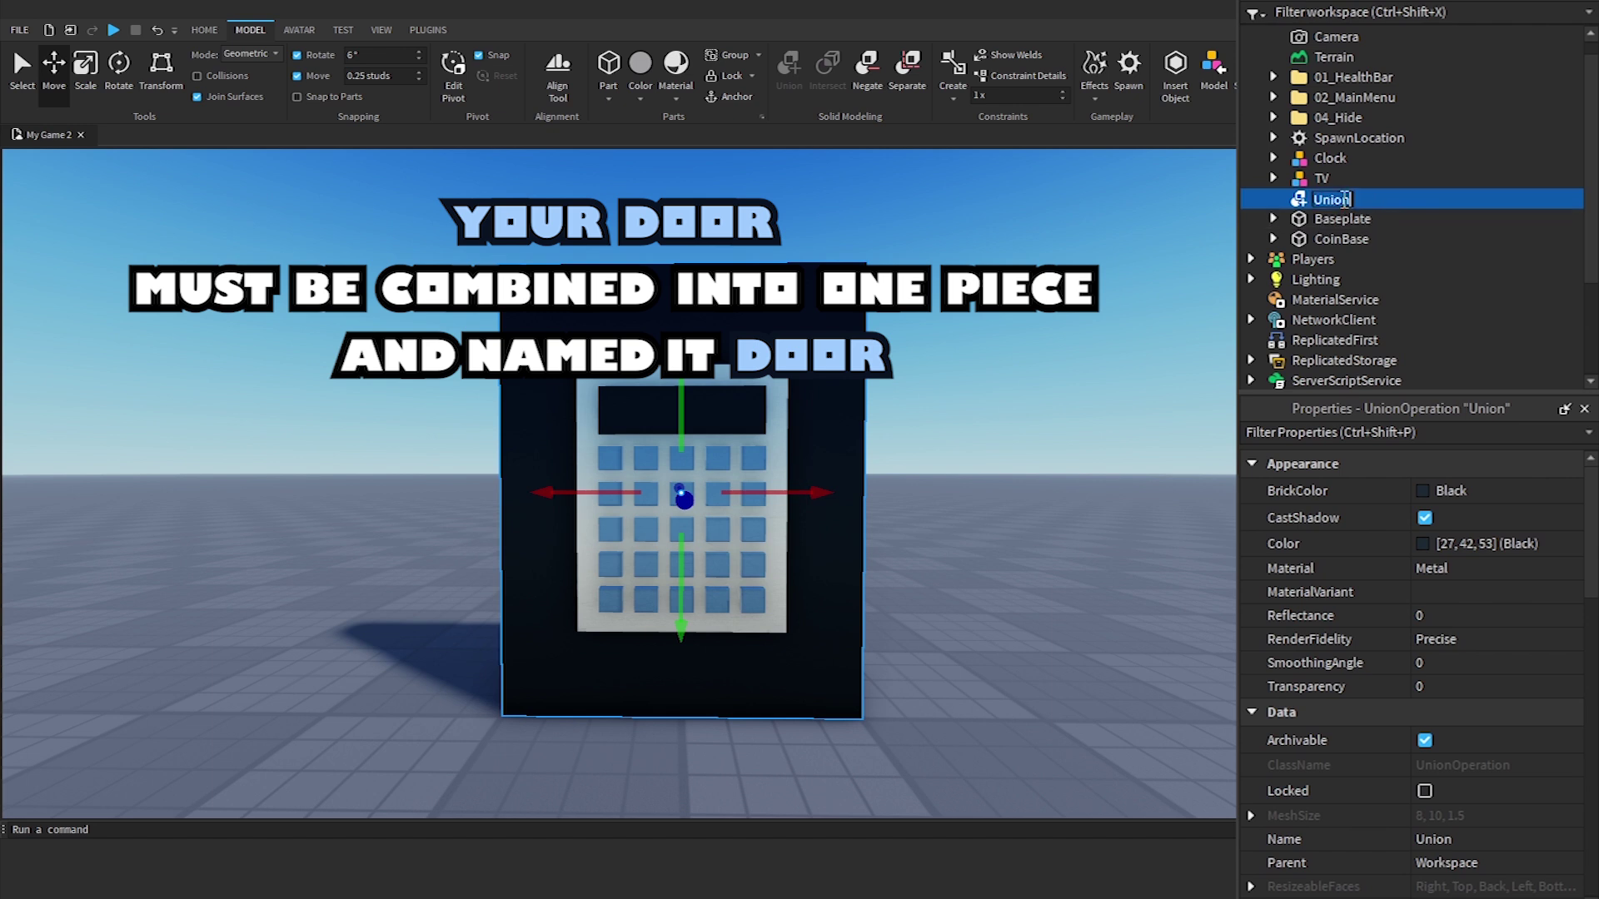
{"action": "mouse_move", "coordinate": [1327, 199]}
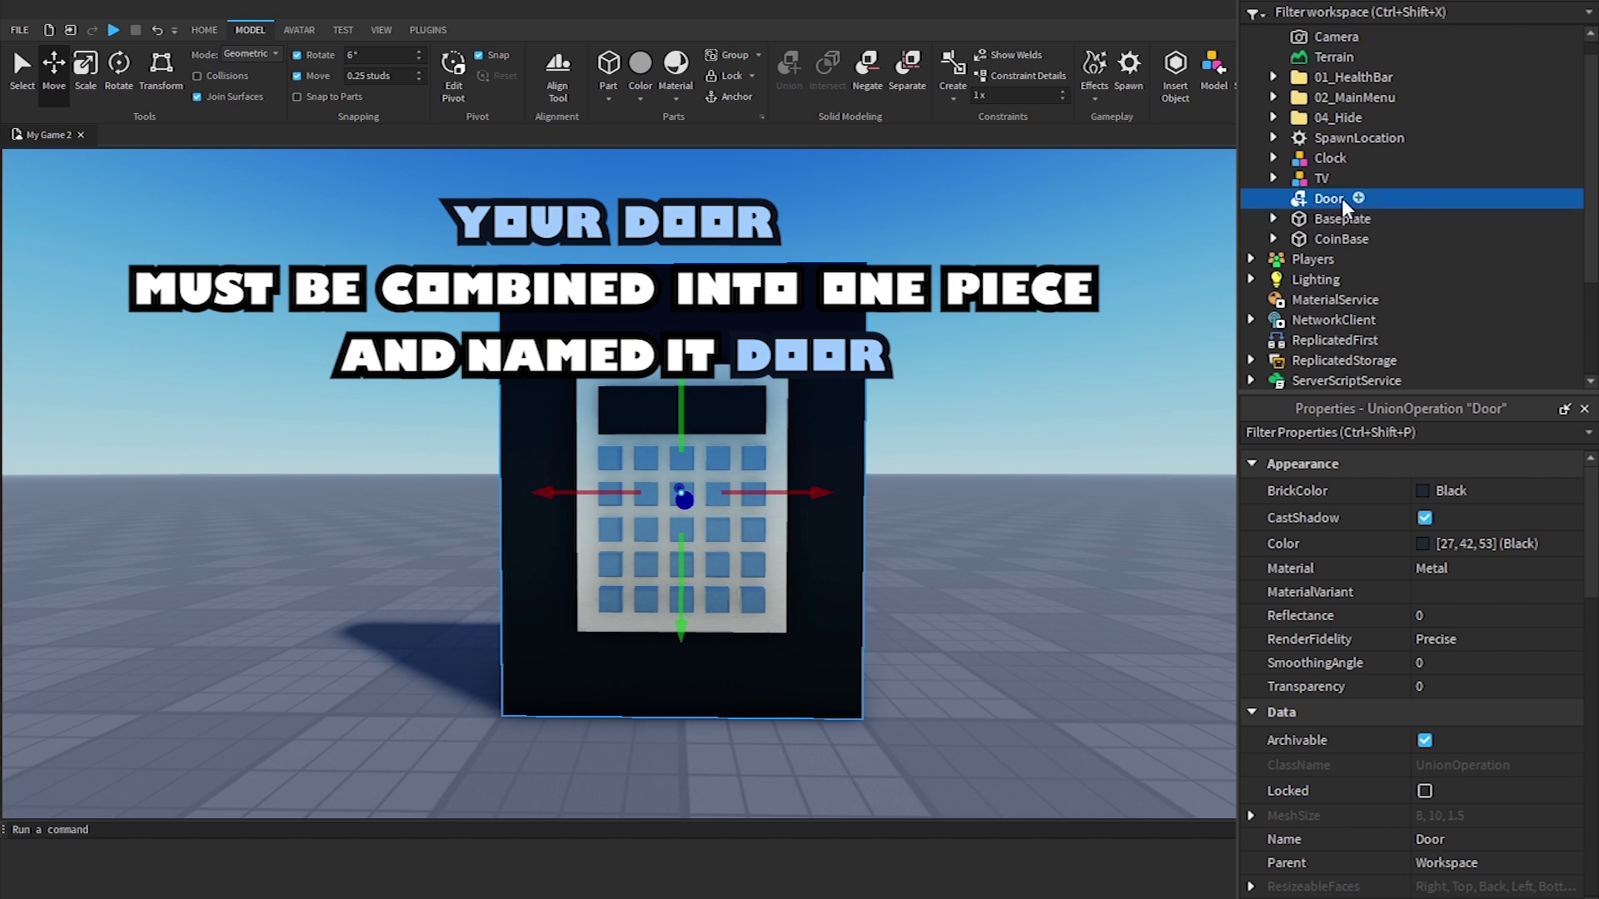
Add a ClickDetector to Door and a RemoteEvent named PasswordEvent to ReplicatedStorage
{"action": "left_click", "coordinate": [1358, 198]}
{"action": "left_click", "coordinate": [1364, 366]}
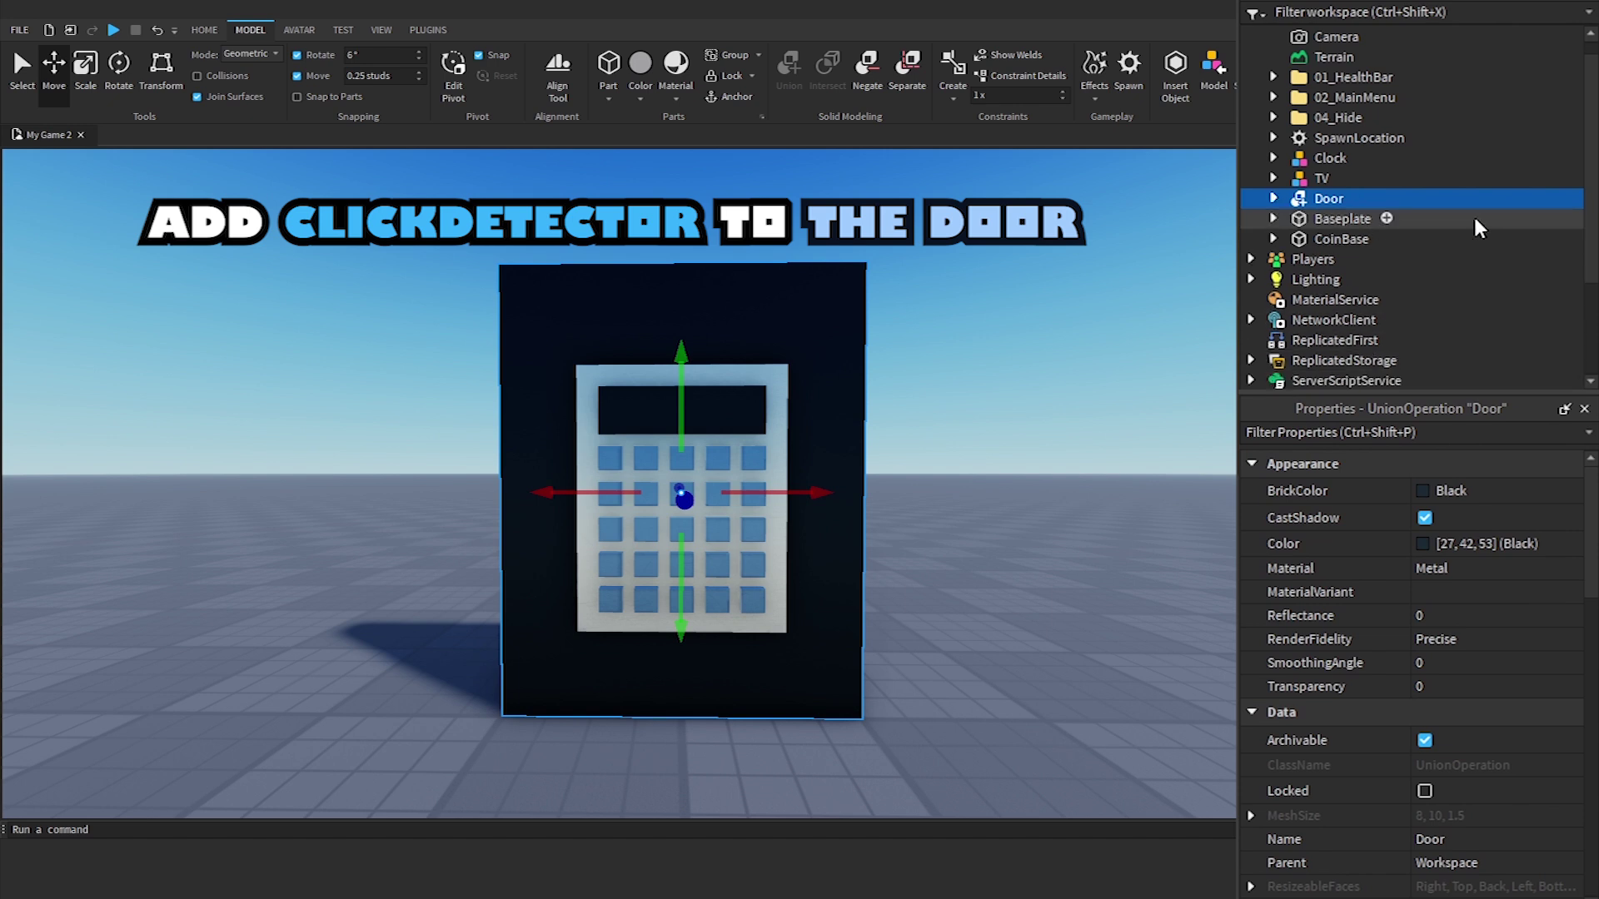
{"action": "scroll", "coordinate": [1462, 250], "scroll_direction": "down", "scroll_amount": 3}
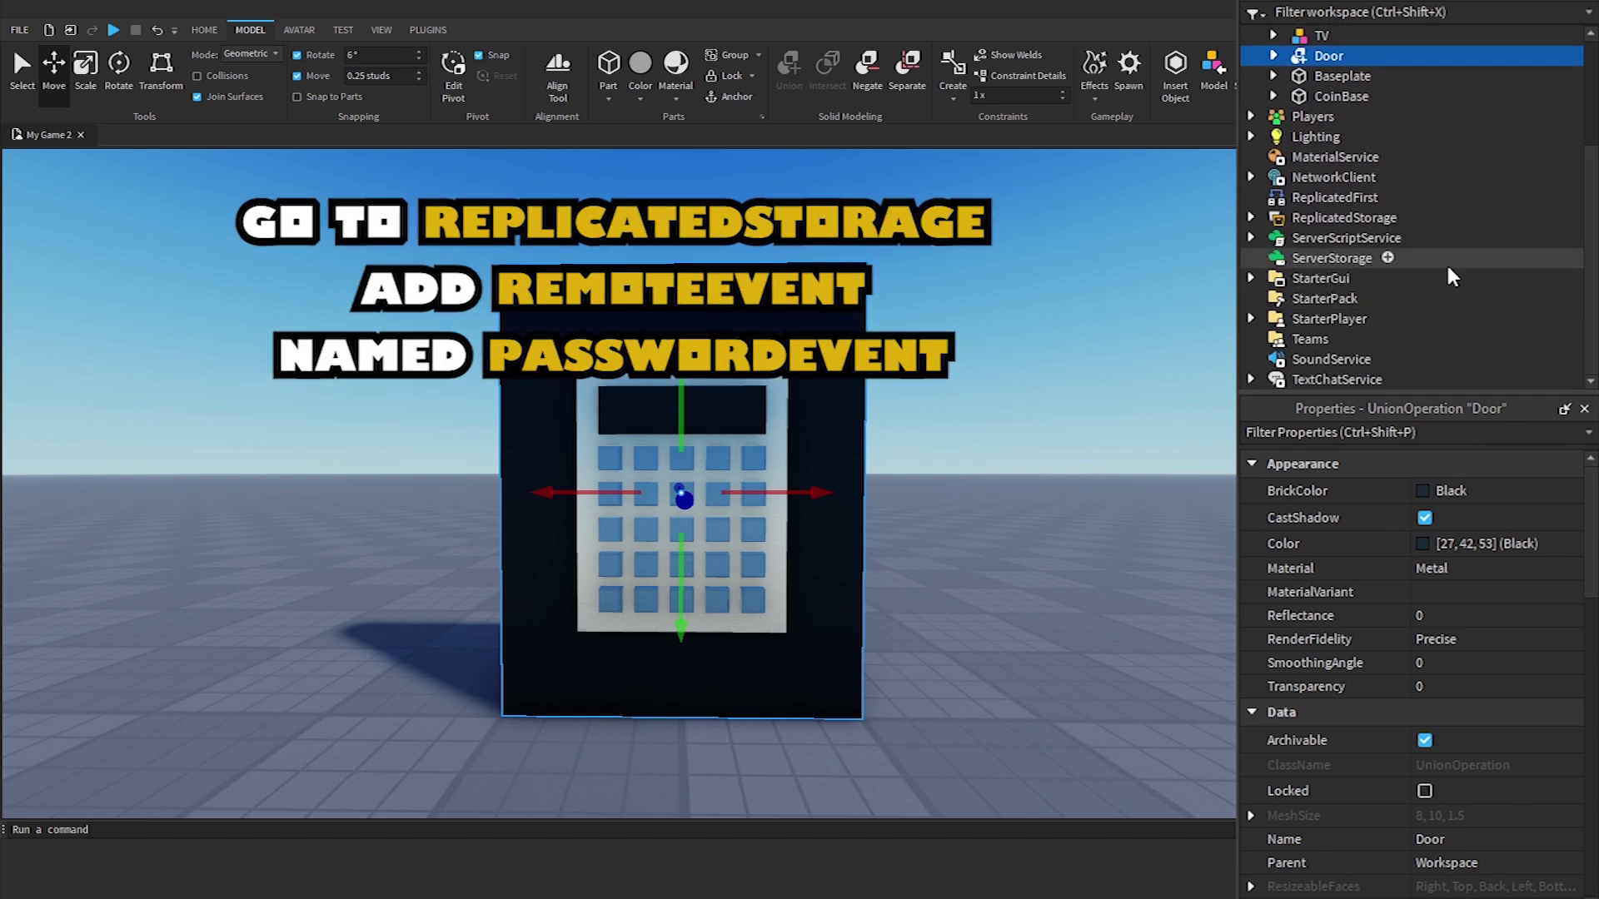
{"action": "mouse_move", "coordinate": [1344, 361]}
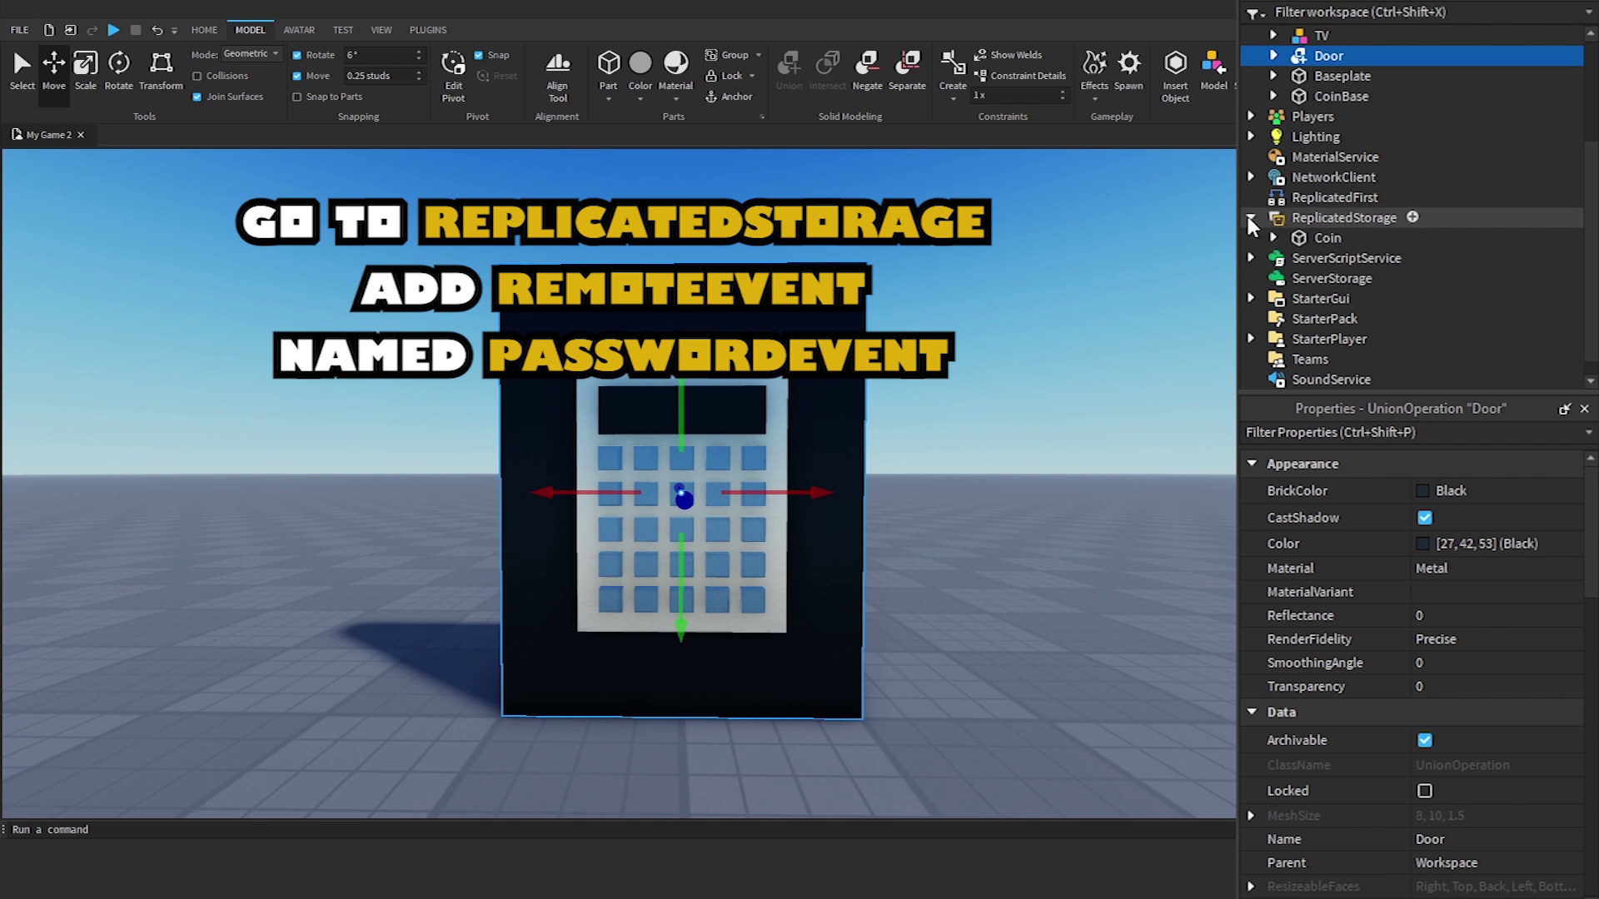
{"action": "left_click", "coordinate": [1411, 219]}
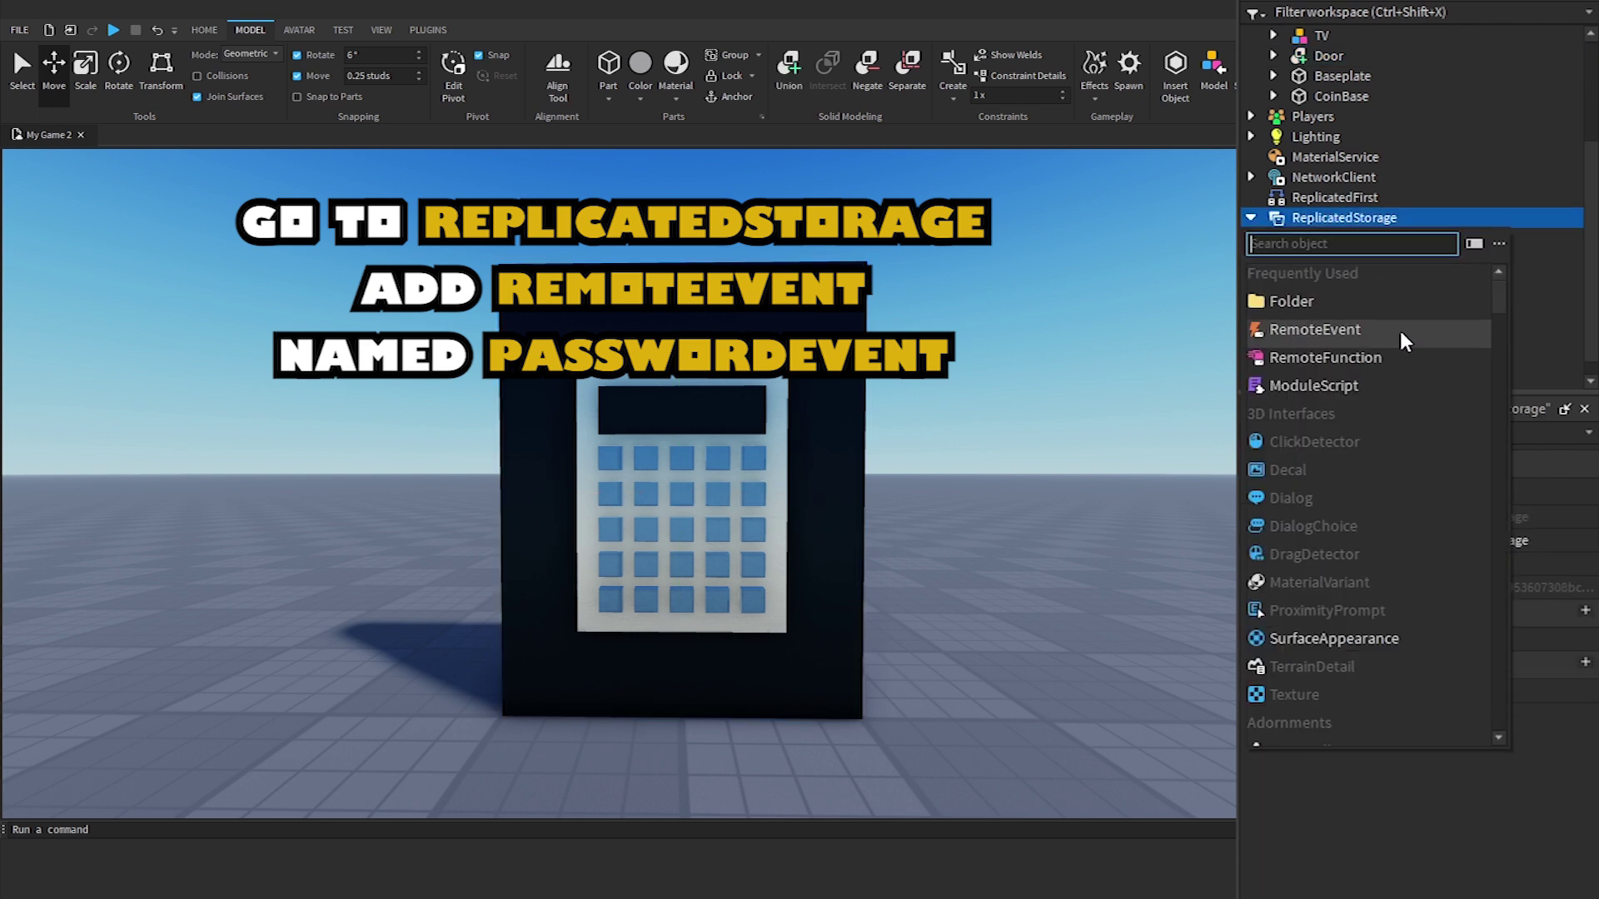
{"action": "left_click", "coordinate": [1361, 335]}
{"action": "left_click", "coordinate": [1366, 241]}
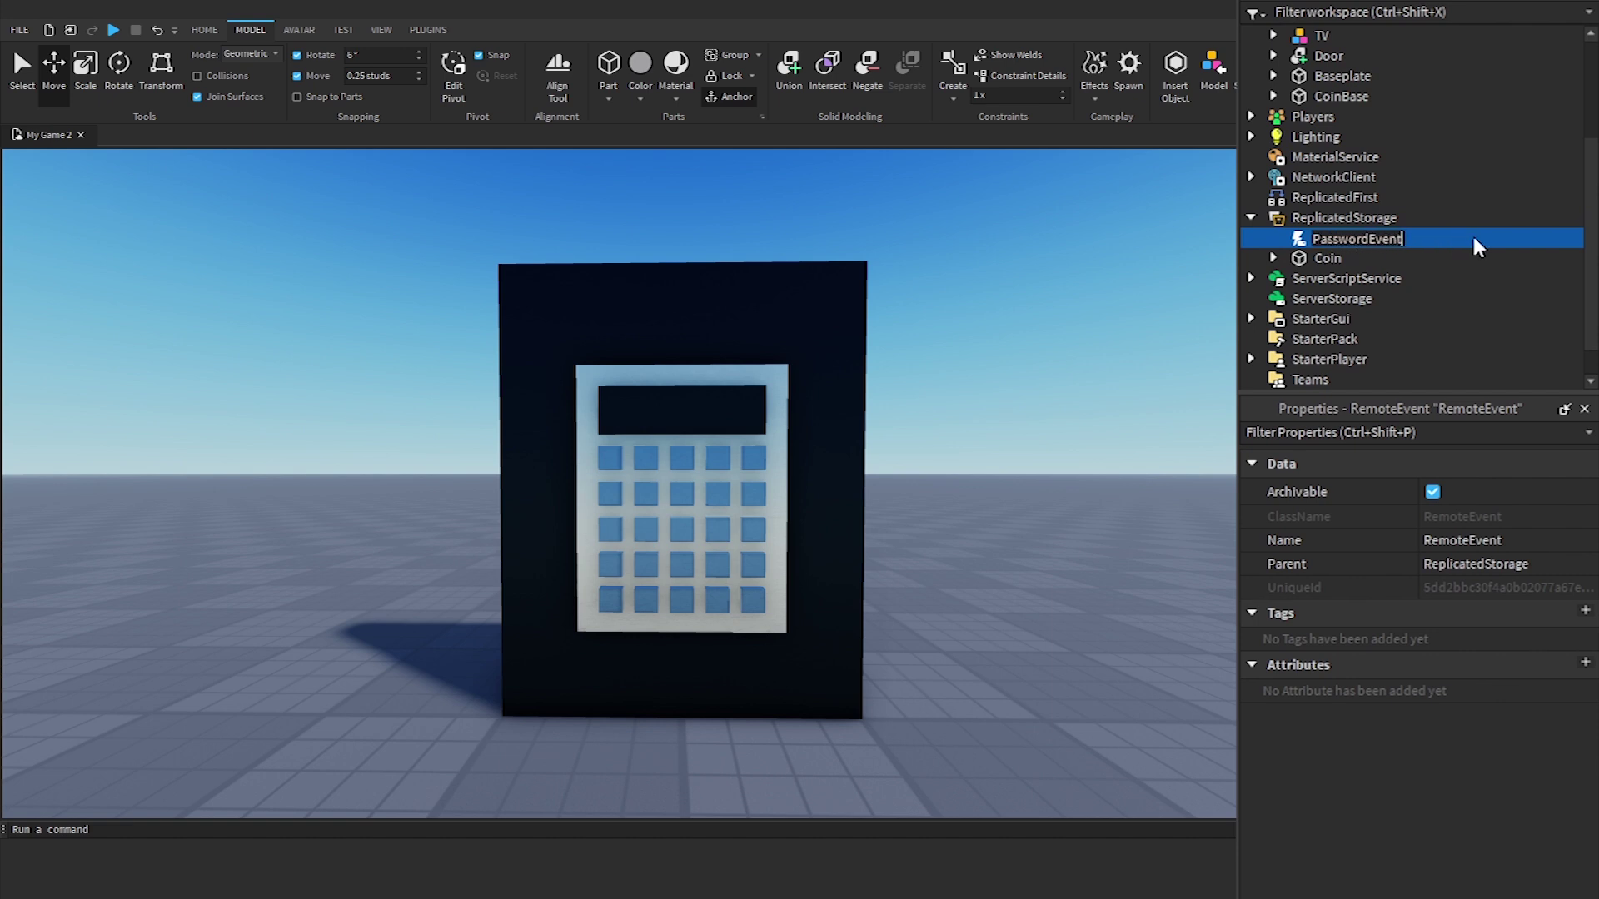
{"action": "scroll", "coordinate": [1524, 246], "scroll_direction": "down", "scroll_amount": 1}
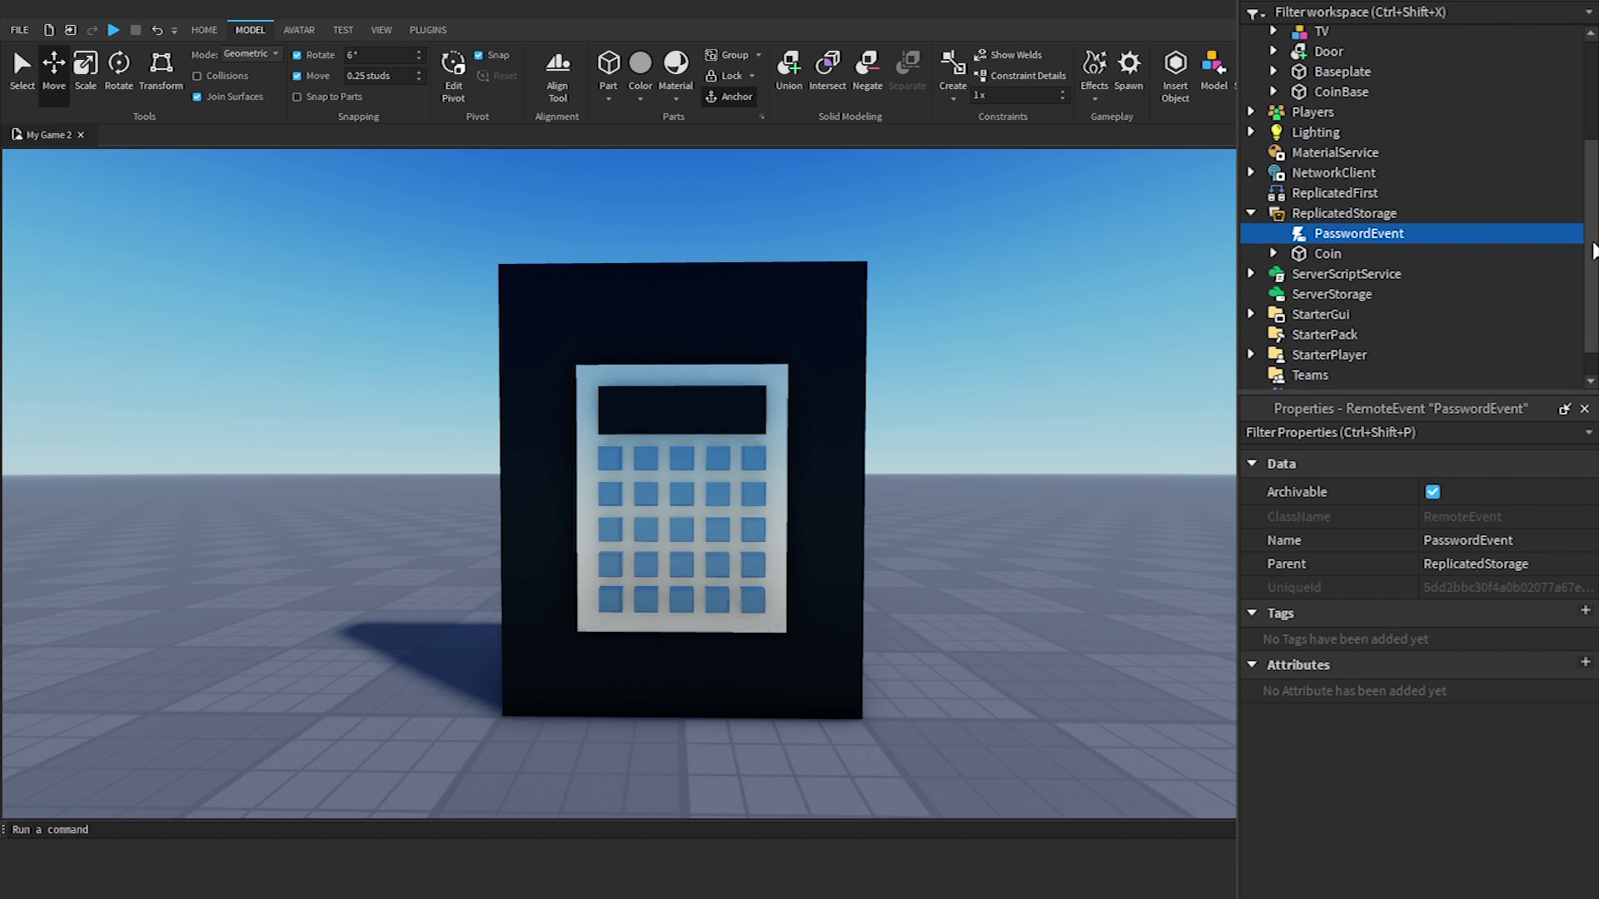
Insert a new Script into ServerScriptService
{"action": "left_click", "coordinate": [1251, 237]}
{"action": "left_click", "coordinate": [1416, 239]}
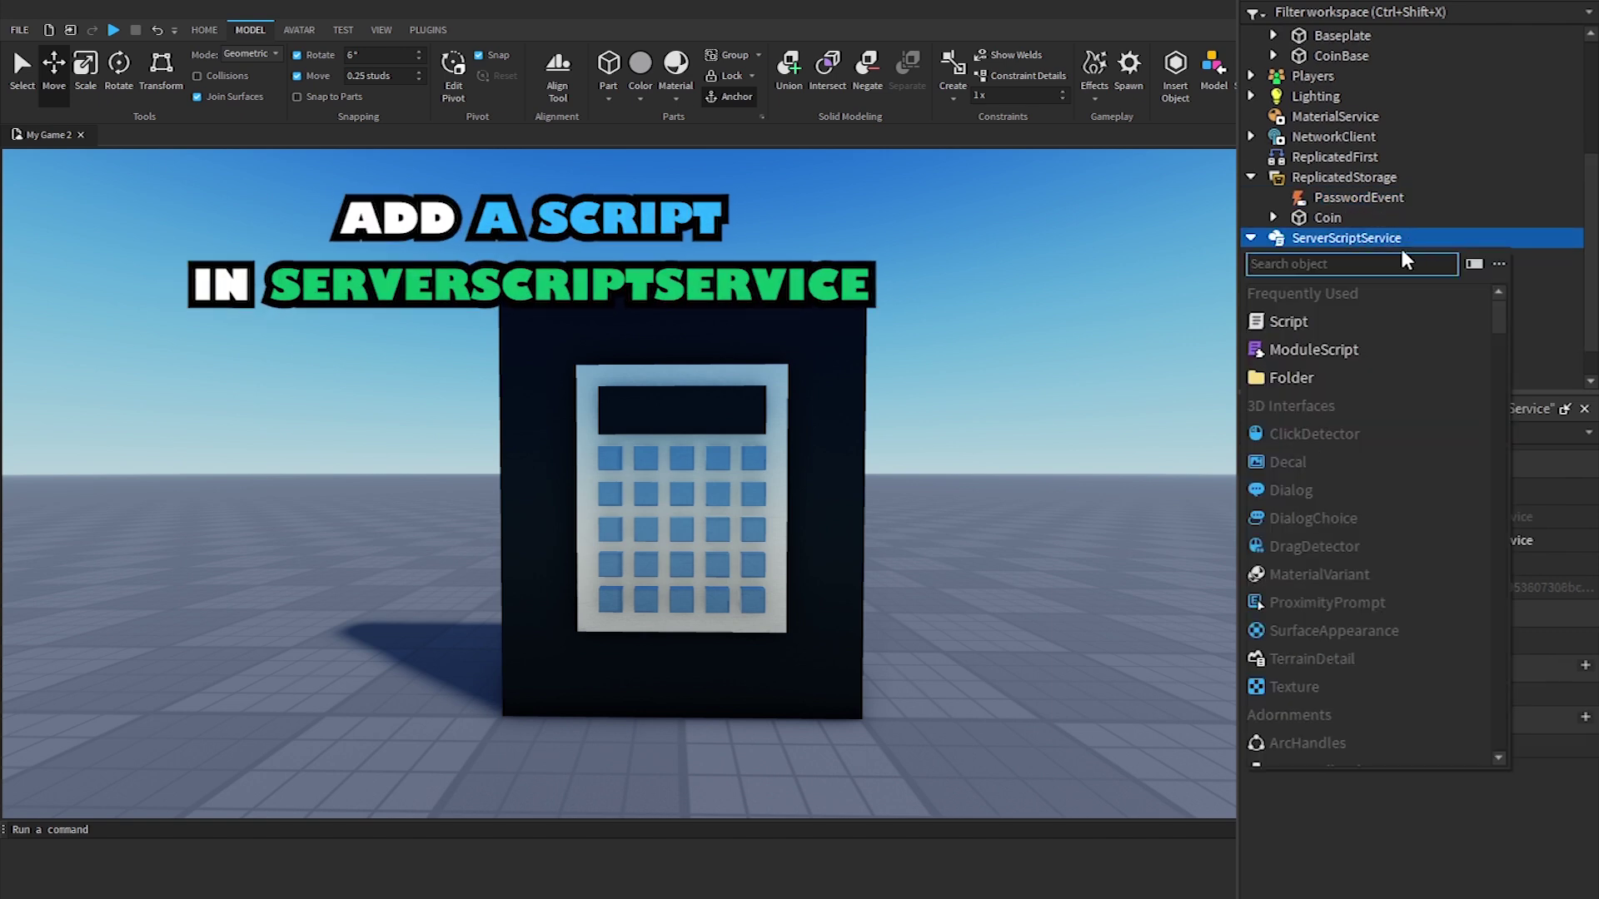
{"action": "left_click", "coordinate": [1302, 323]}
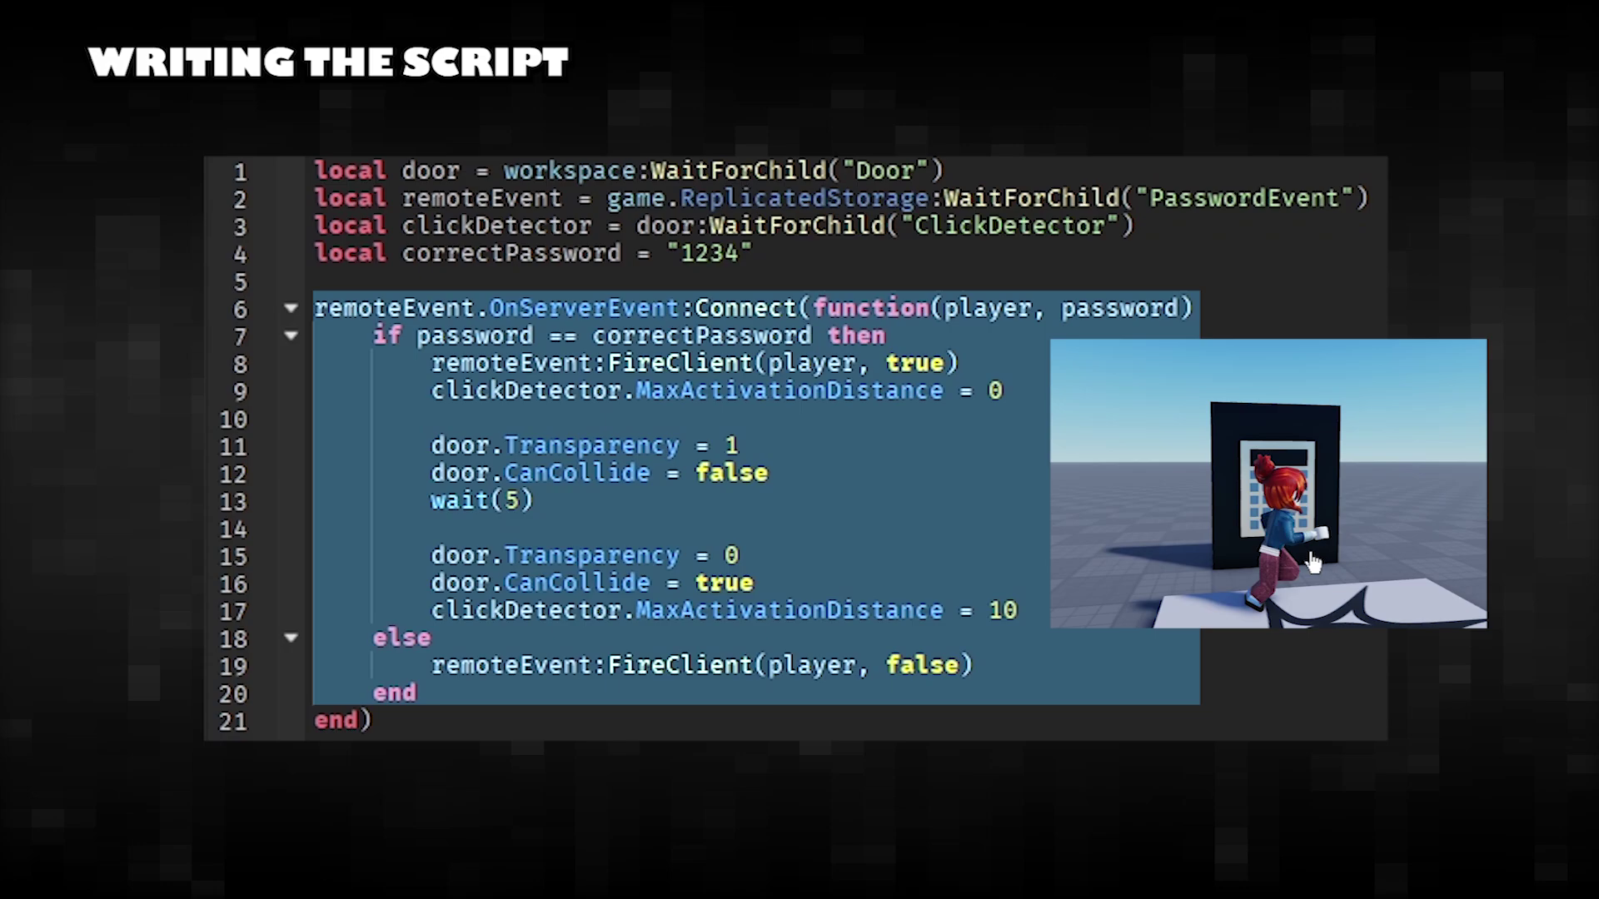
{"action": "scroll", "coordinate": [1590, 260], "scroll_direction": "down", "scroll_amount": 3}
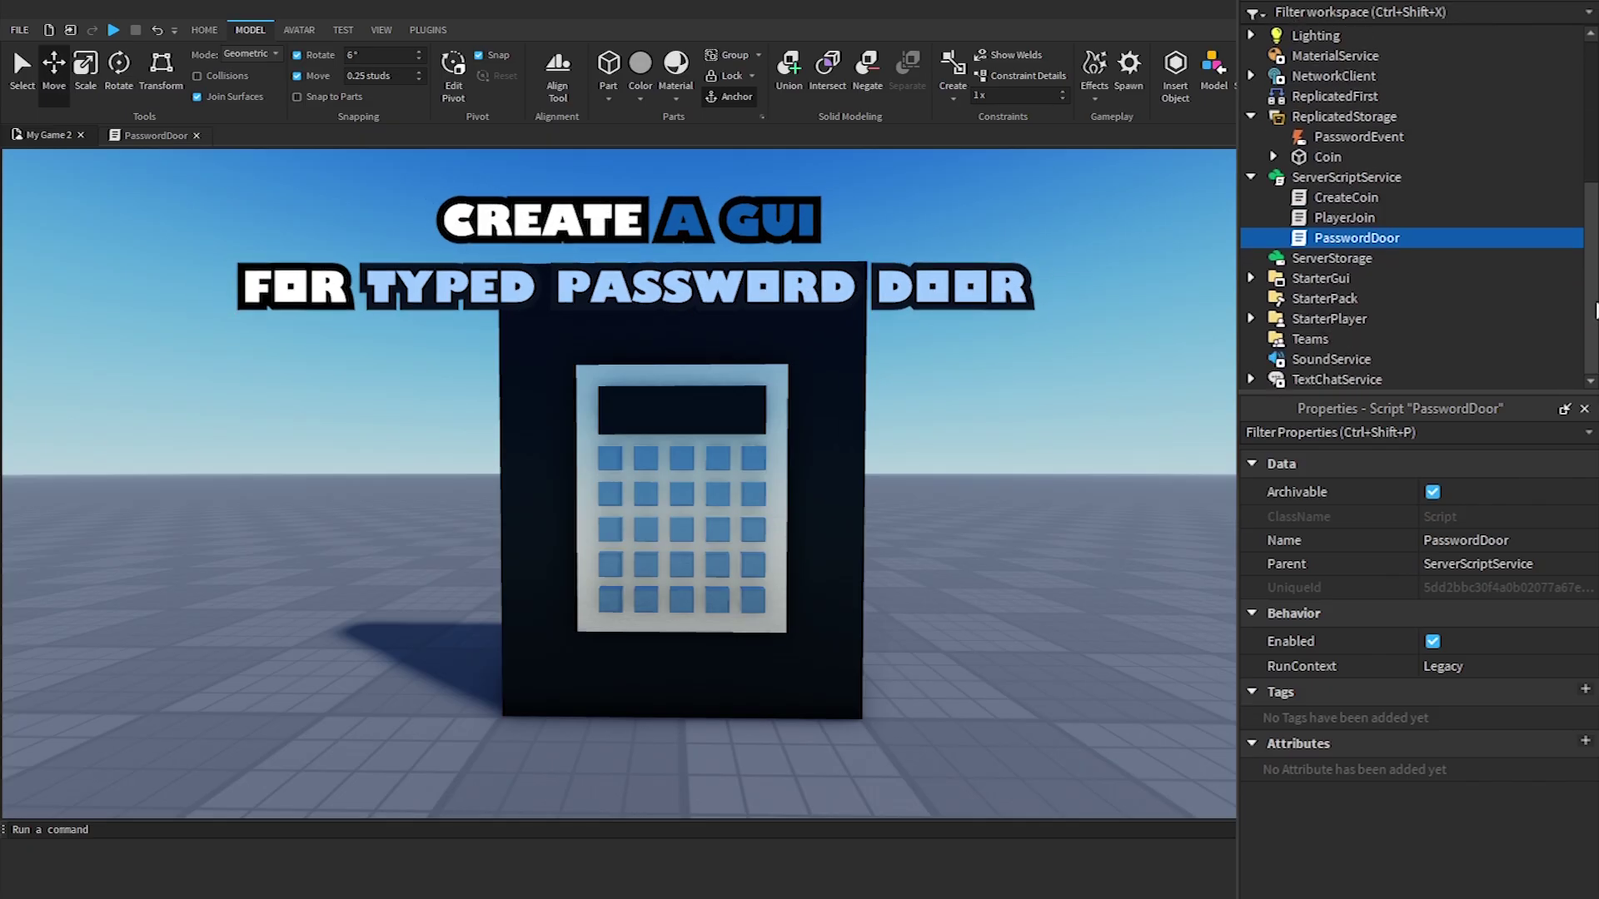
Insert a ScreenGui under StarterGui and rename it PasswordGui
{"action": "left_click", "coordinate": [1253, 280]}
{"action": "left_click", "coordinate": [1366, 278]}
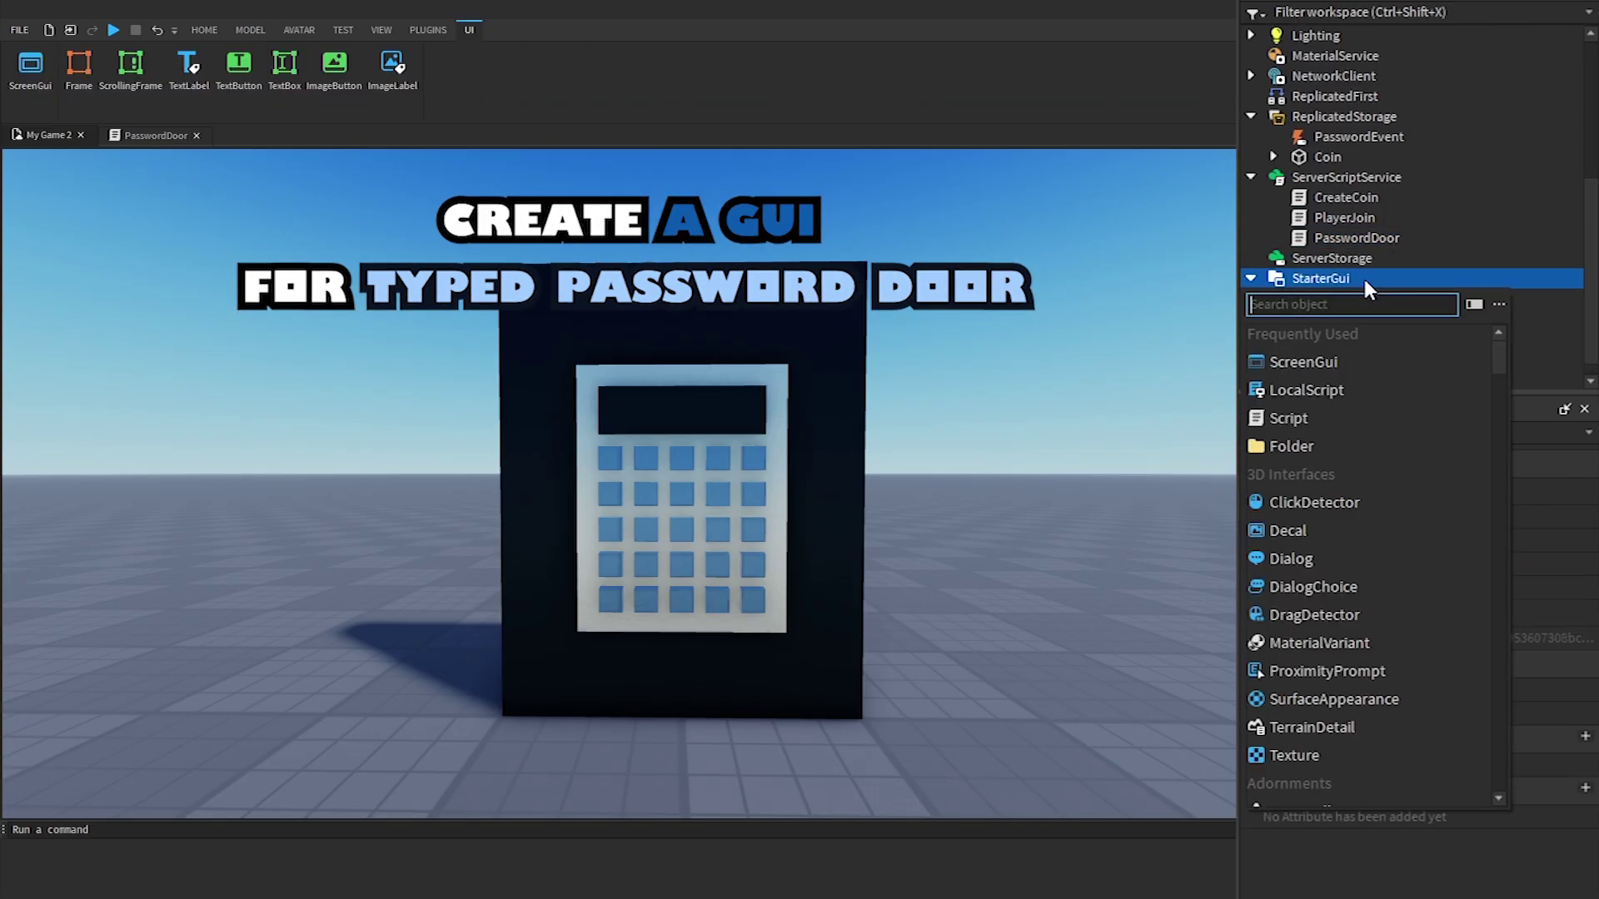
{"action": "left_click", "coordinate": [1361, 365]}
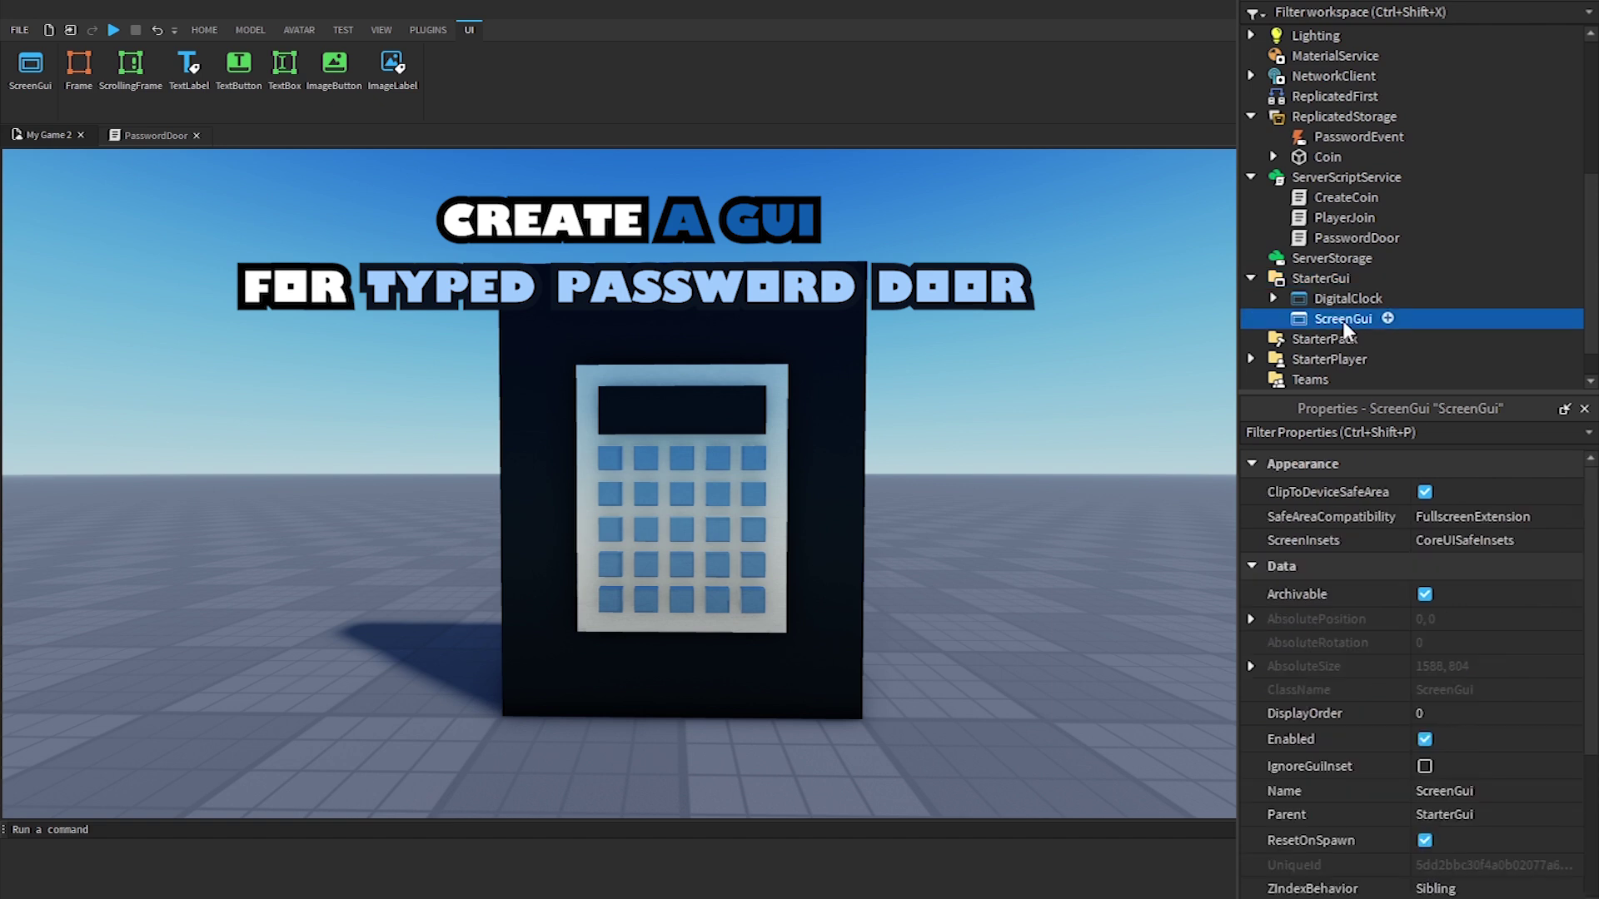
{"action": "double_click", "coordinate": [1343, 321]}
{"action": "type", "text": "PasswordGui"}
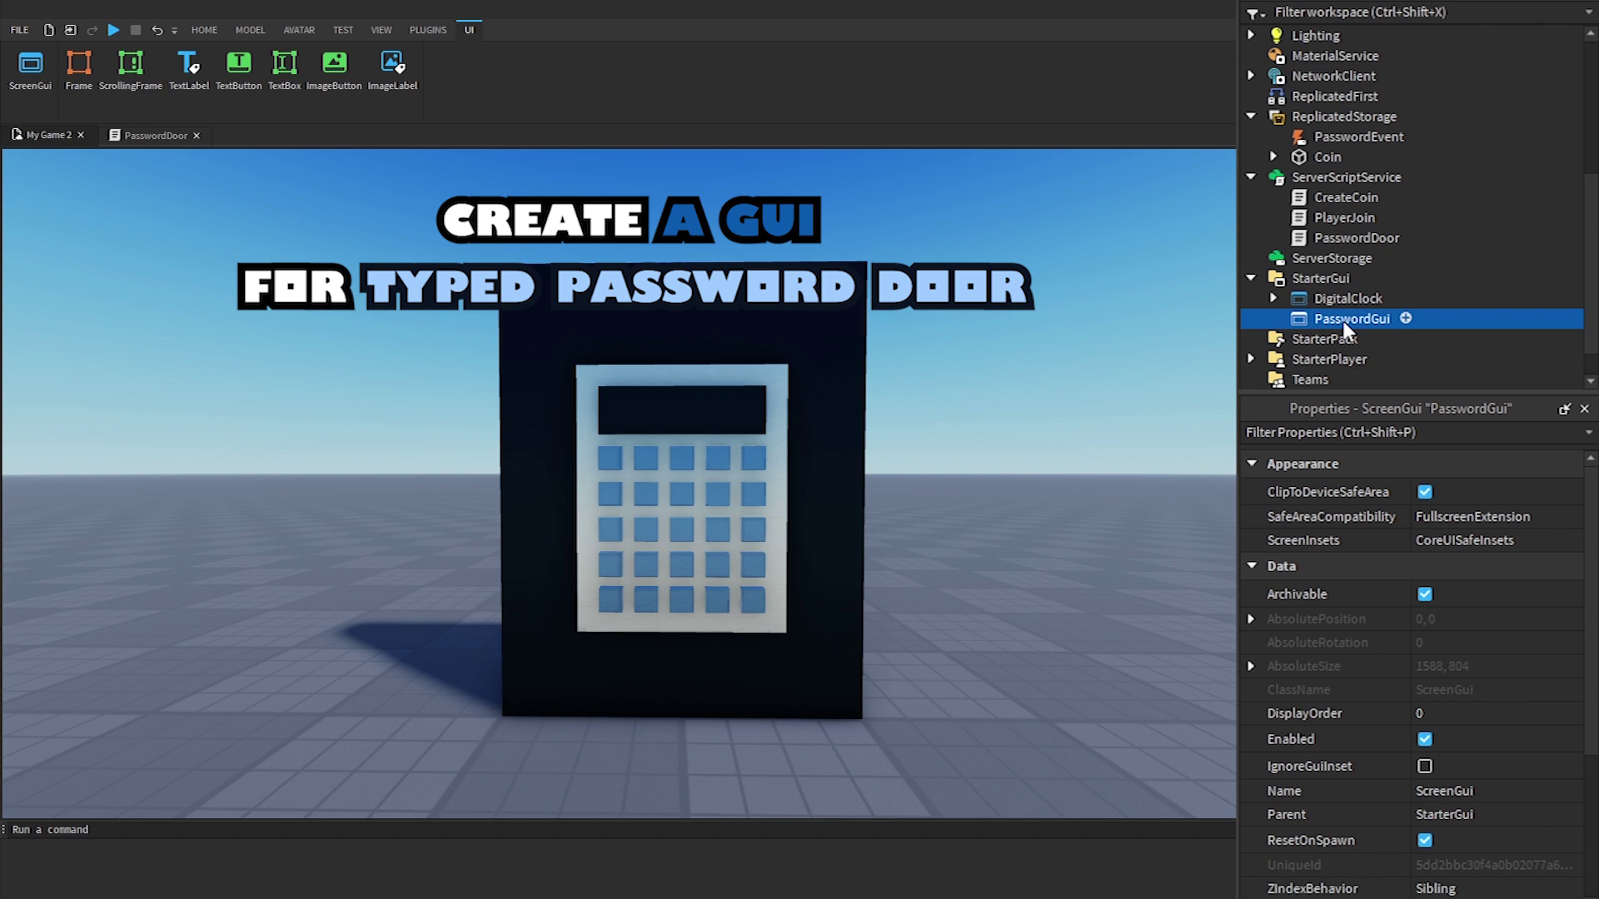
Add a TextLabel, a TextBox and a TextButton to PasswordGui
{"action": "left_click", "coordinate": [1406, 318]}
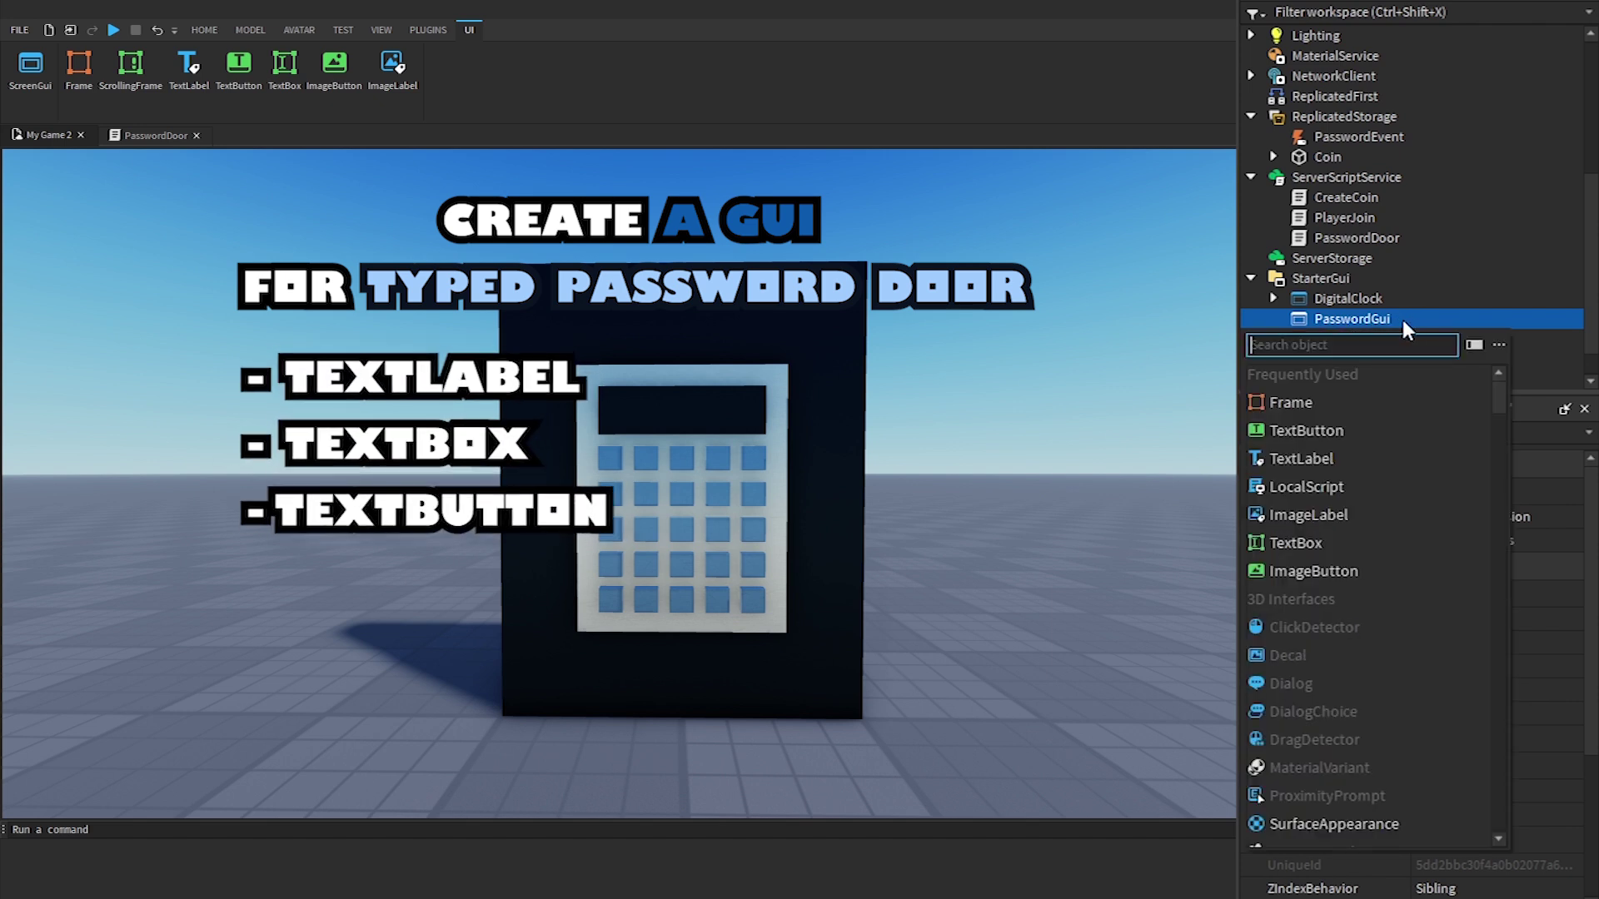
{"action": "left_click", "coordinate": [1338, 457]}
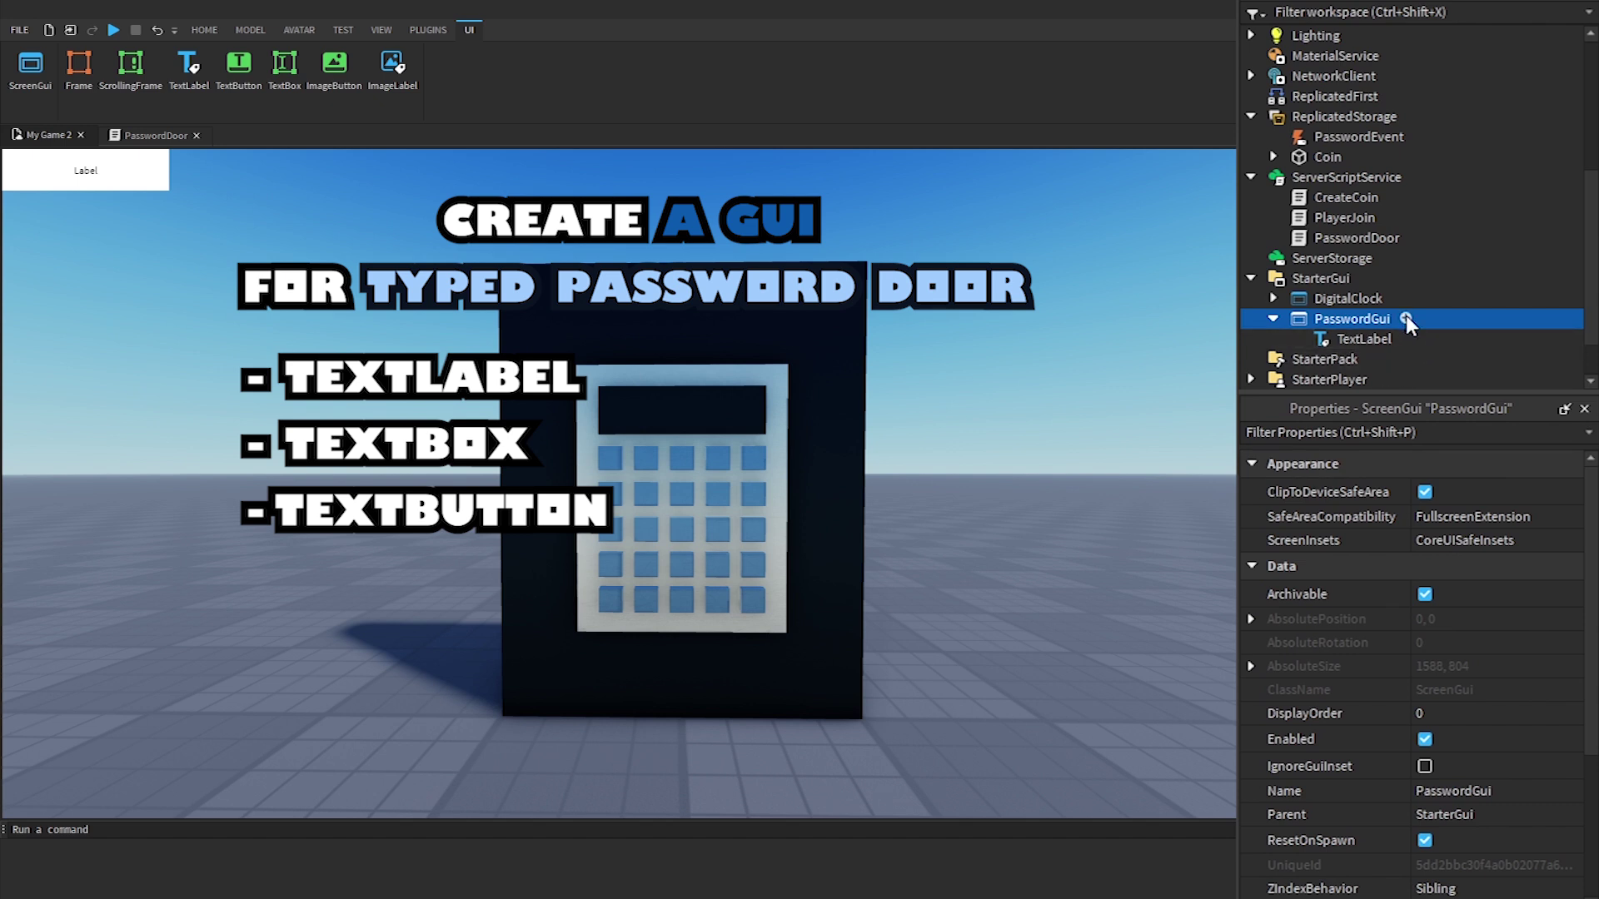
{"action": "left_click", "coordinate": [1405, 319]}
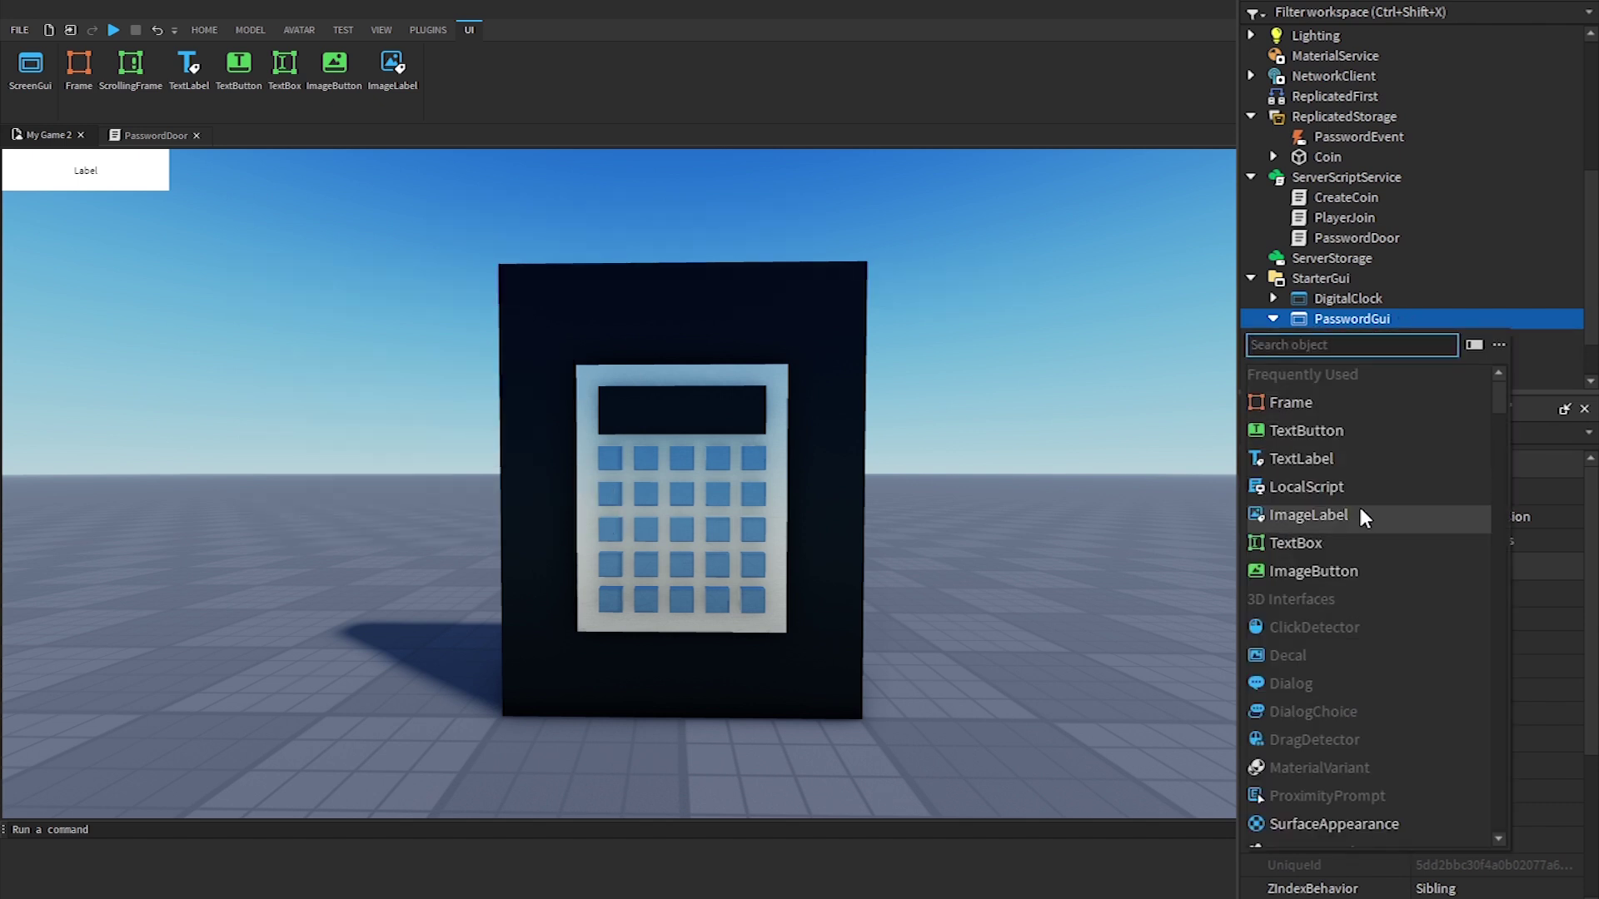
{"action": "left_click", "coordinate": [1348, 542]}
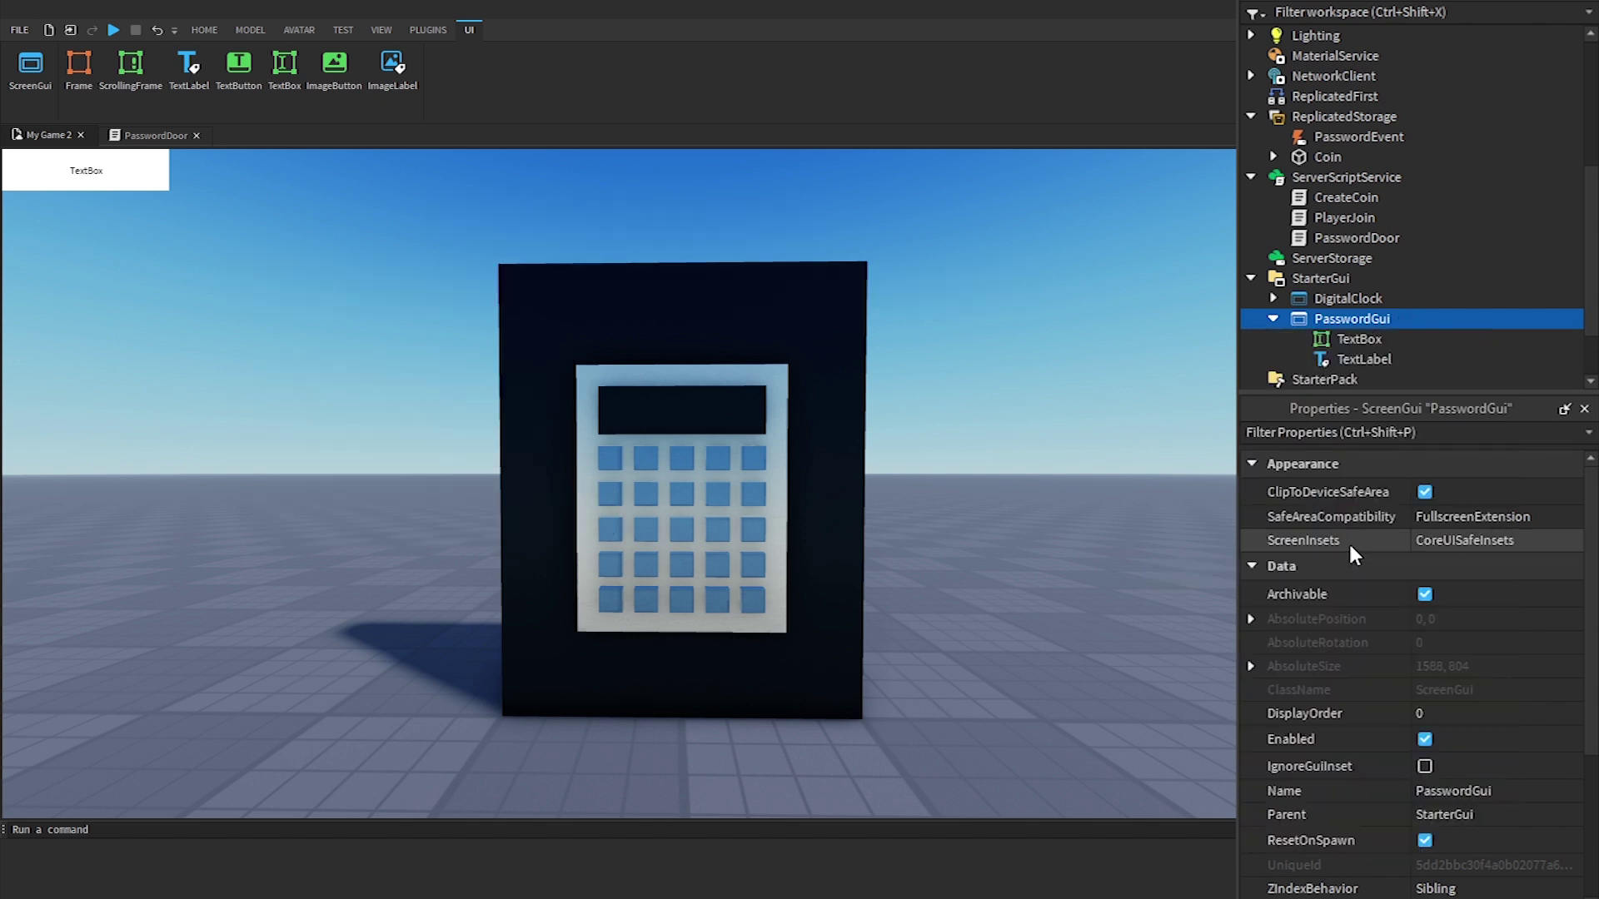
{"action": "left_click", "coordinate": [1401, 317]}
{"action": "left_click", "coordinate": [1396, 431]}
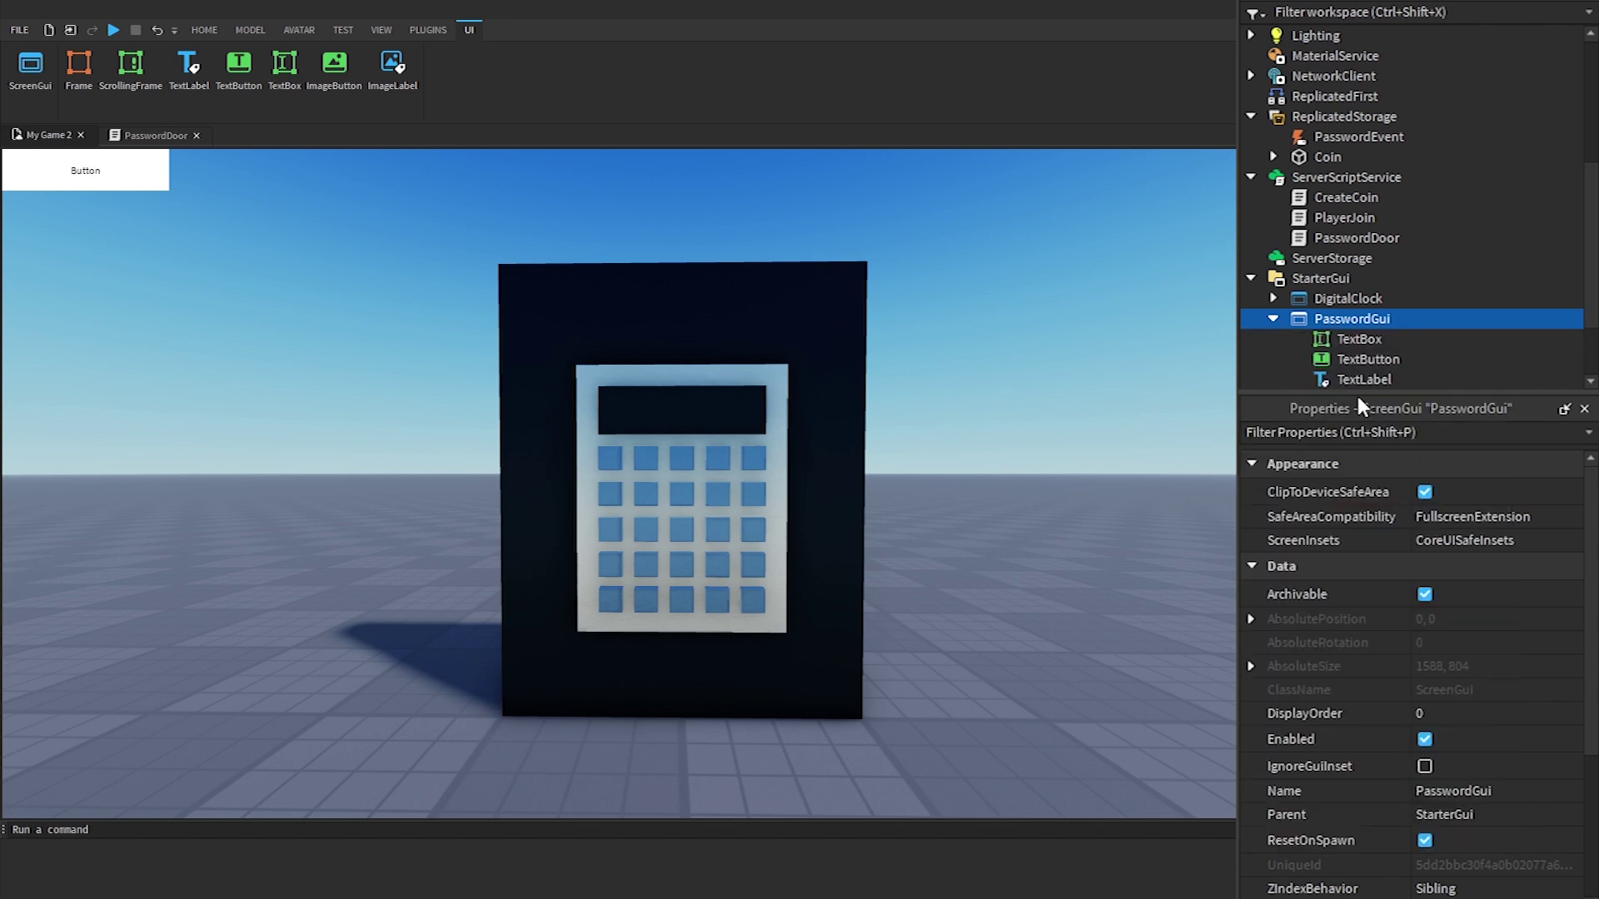
{"action": "left_click_drag", "start_coordinate": [1592, 281], "coordinate": [1591, 331]}
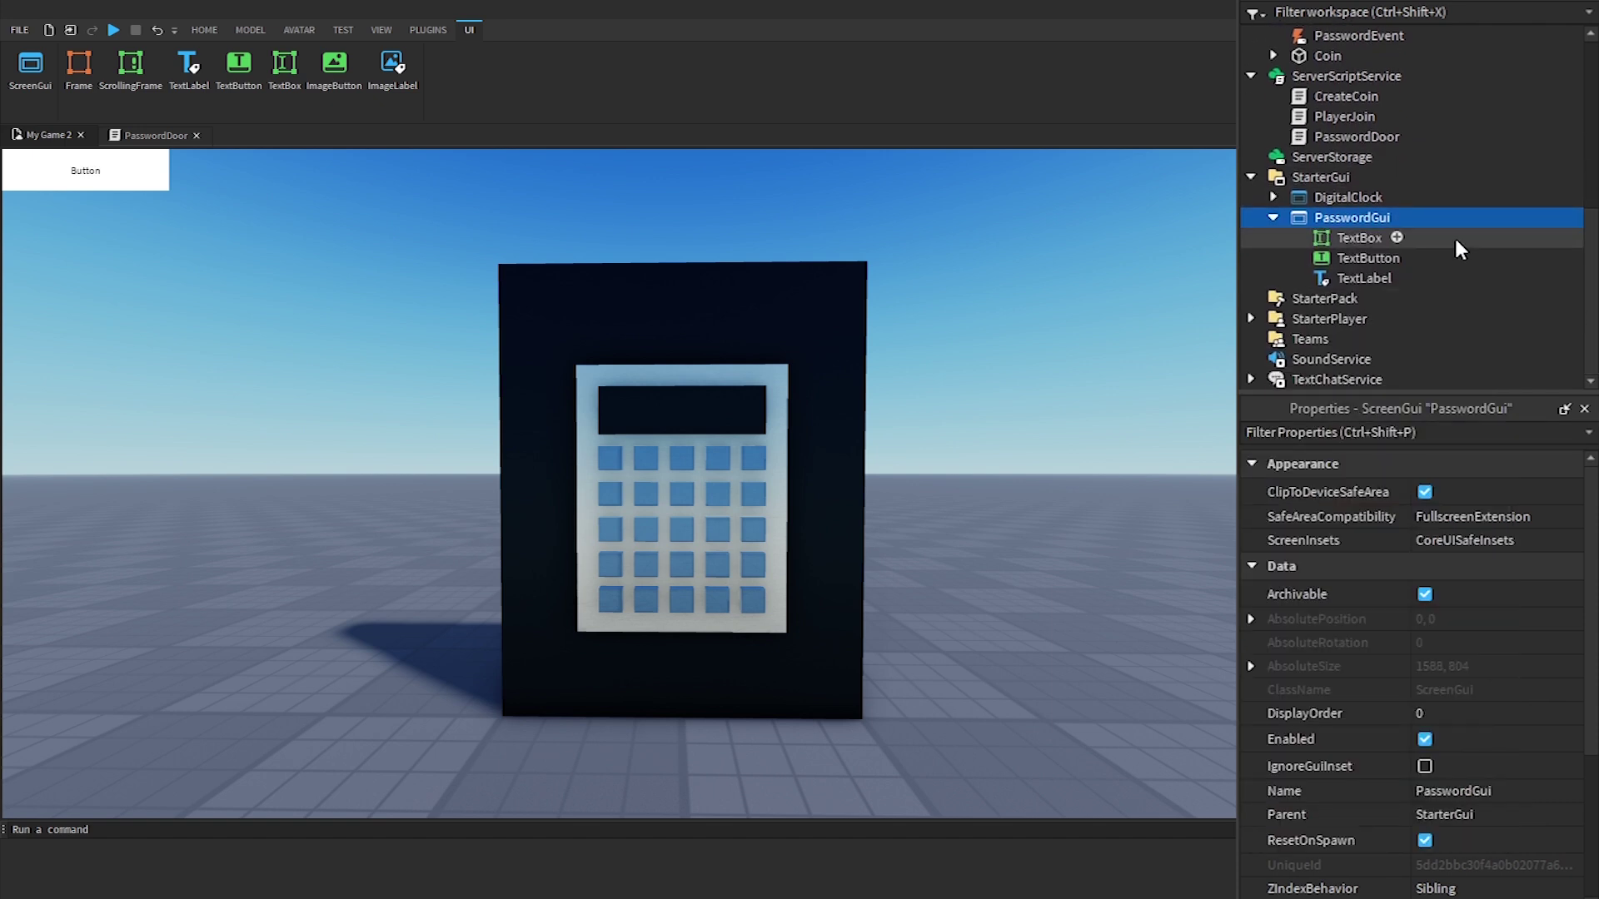
Insert a UIListLayout into PasswordGui with HorizontalAlignment and VerticalAlignment set to Center
{"action": "left_click", "coordinate": [1401, 218]}
{"action": "type", "text": "ui"}
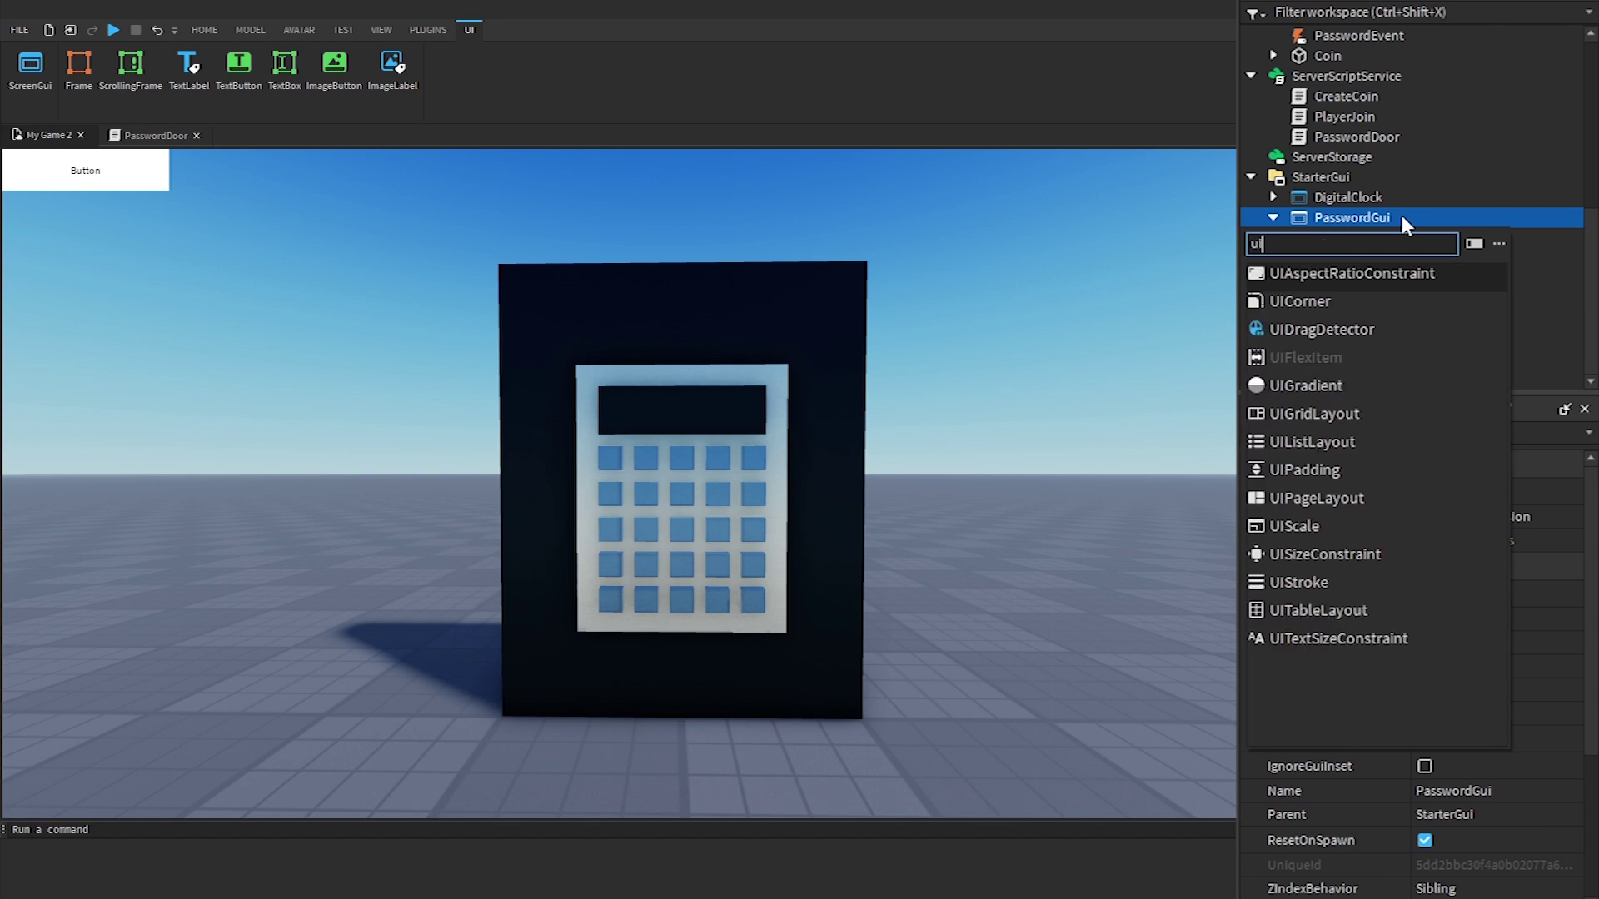
{"action": "left_click", "coordinate": [1345, 439]}
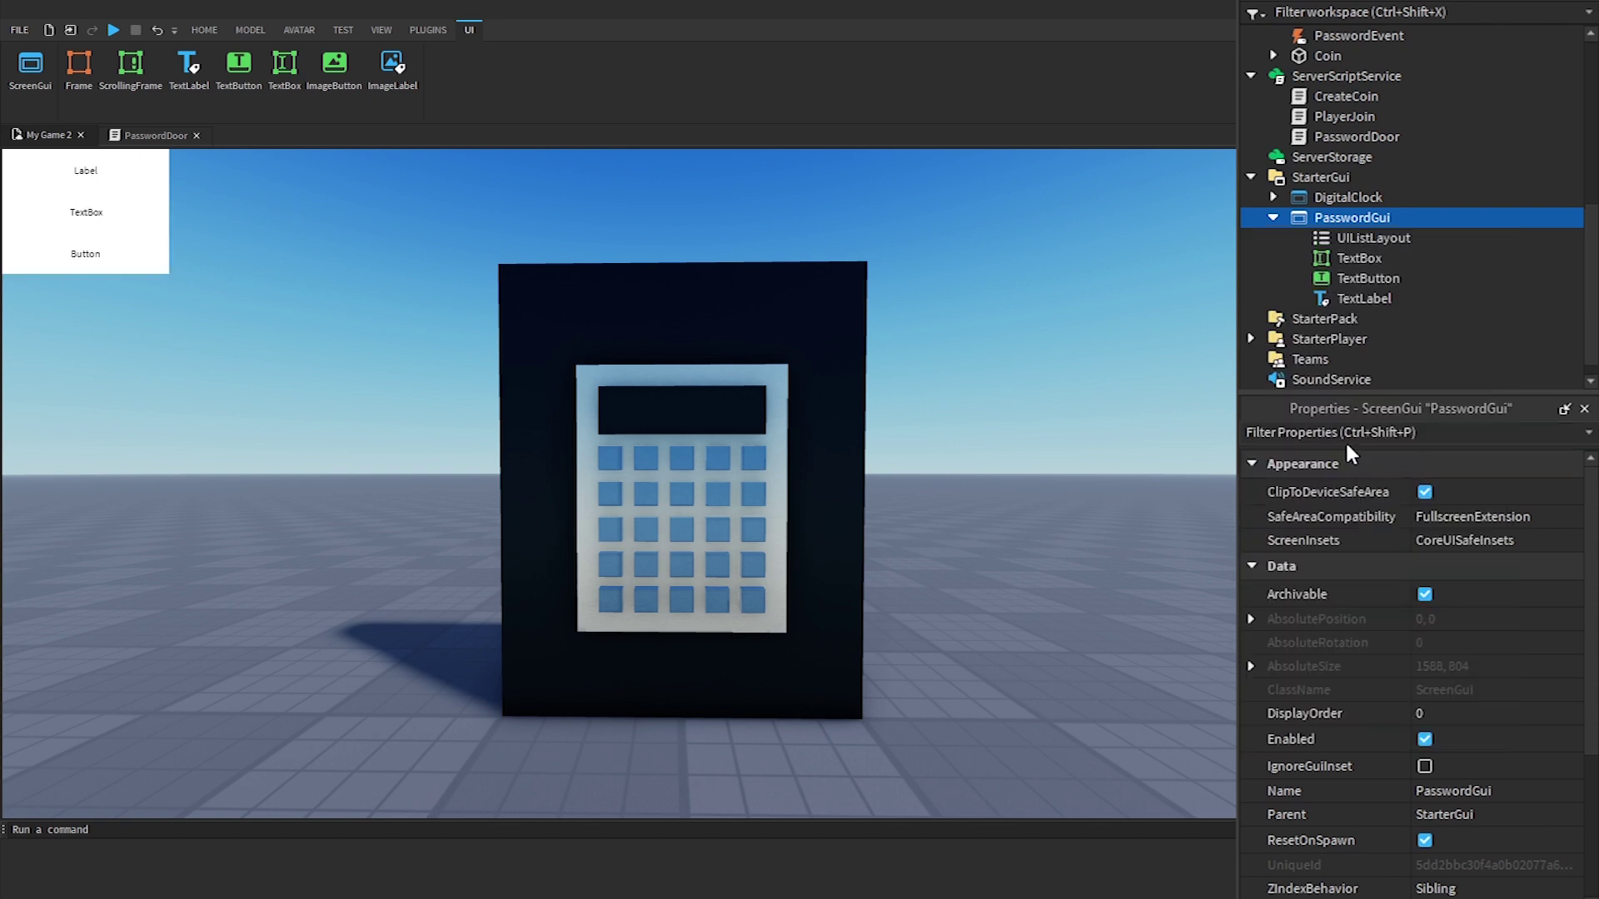
{"action": "left_click", "coordinate": [1364, 240]}
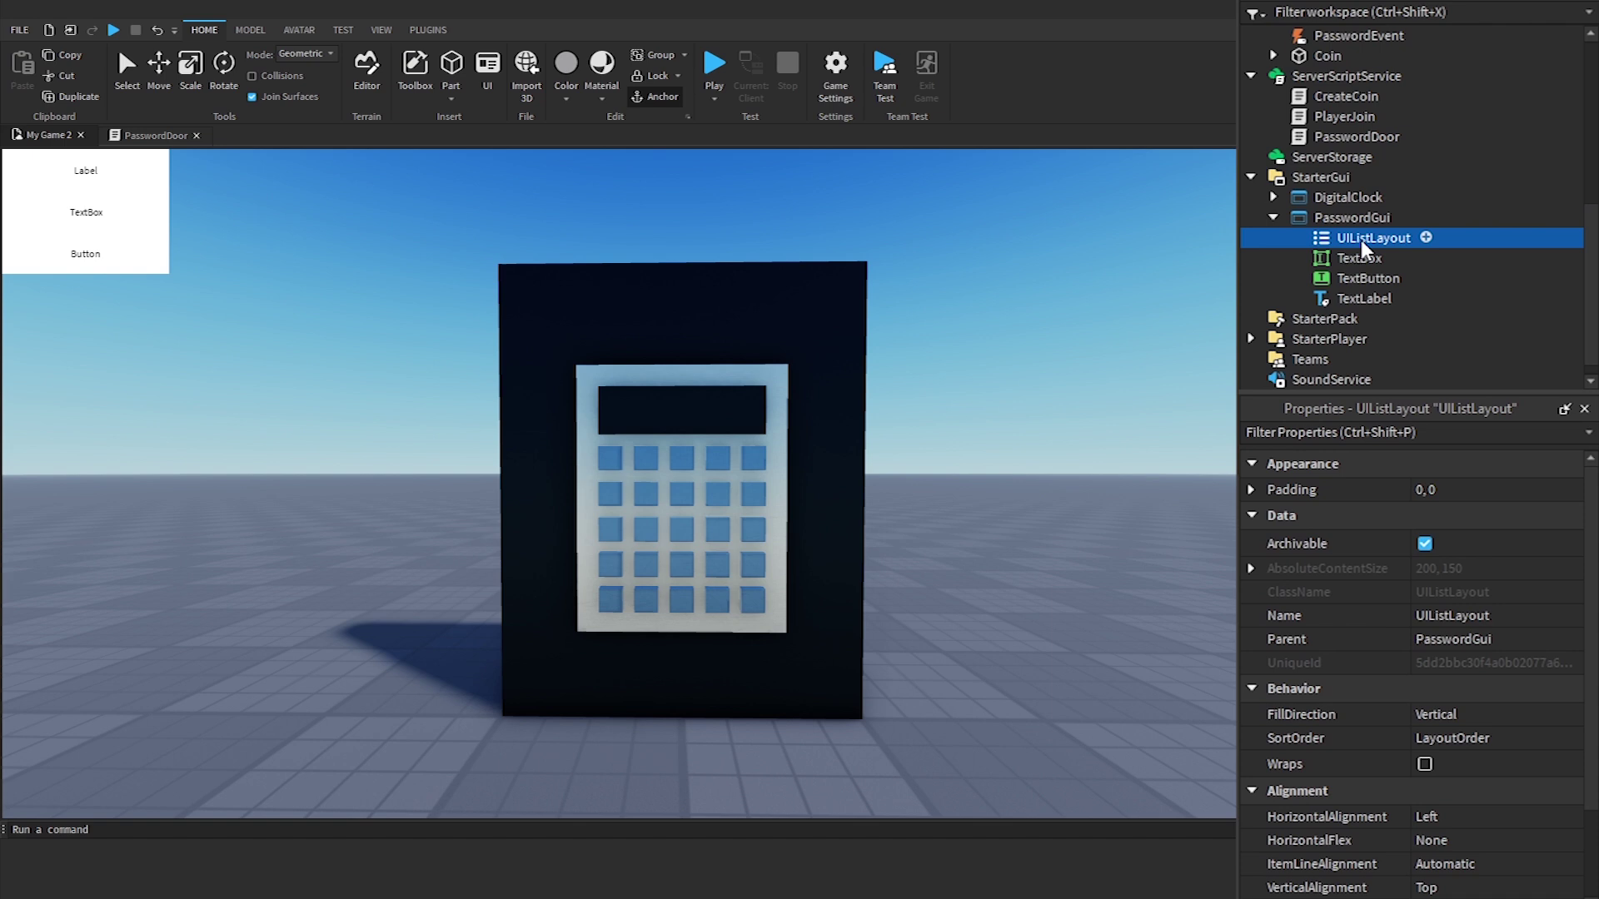
{"action": "scroll", "coordinate": [1499, 649], "scroll_direction": "down", "scroll_amount": 3}
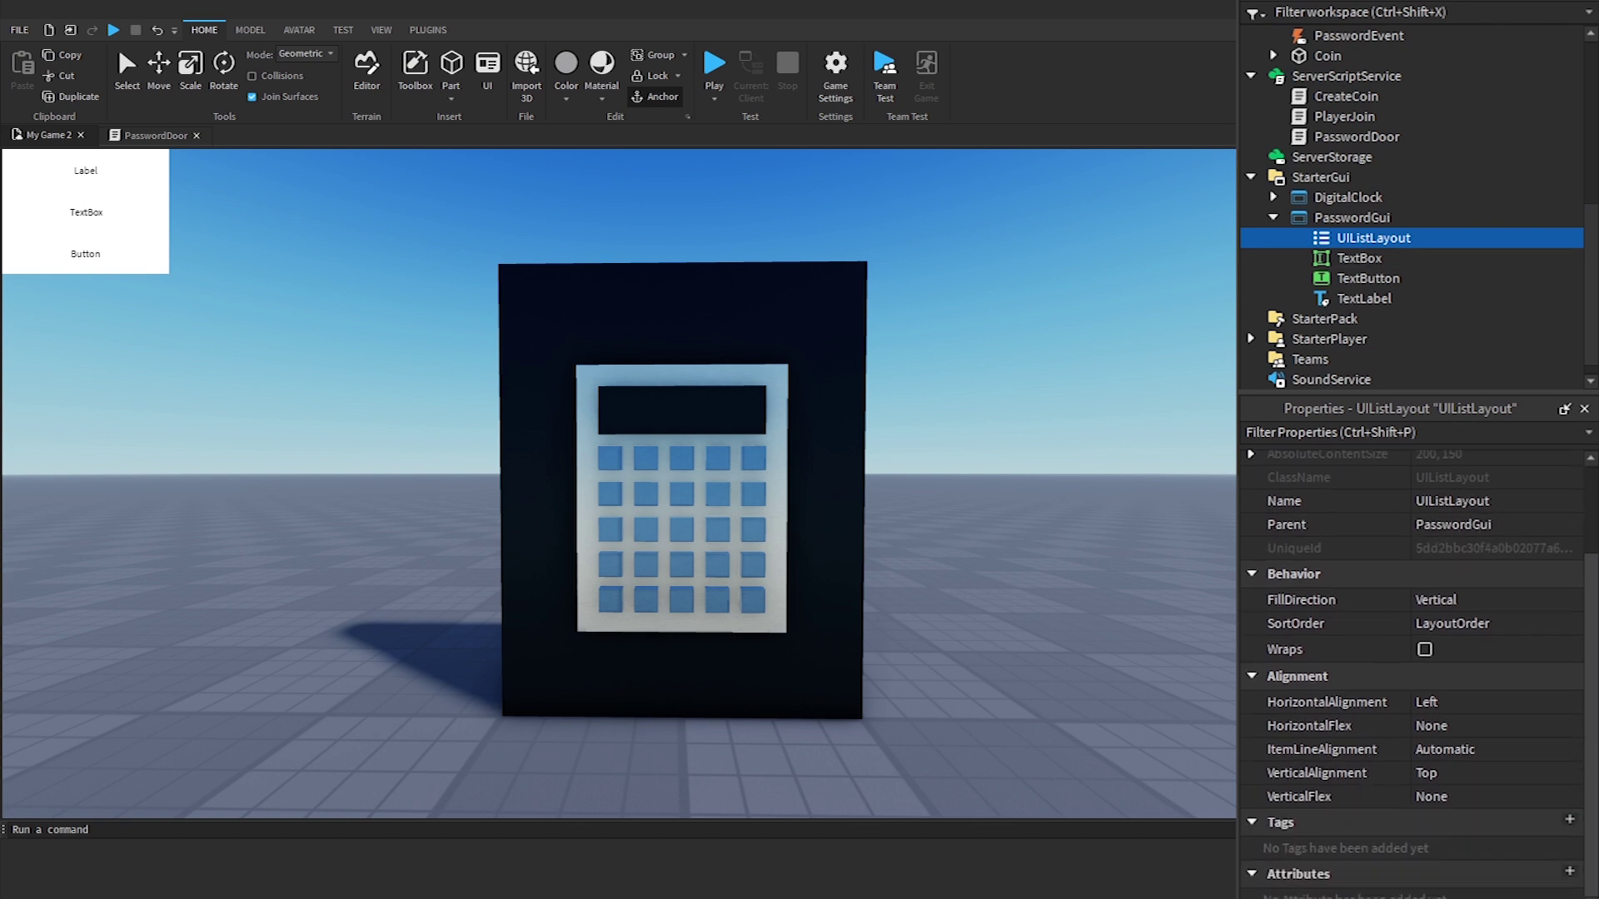
{"action": "left_click", "coordinate": [1514, 708]}
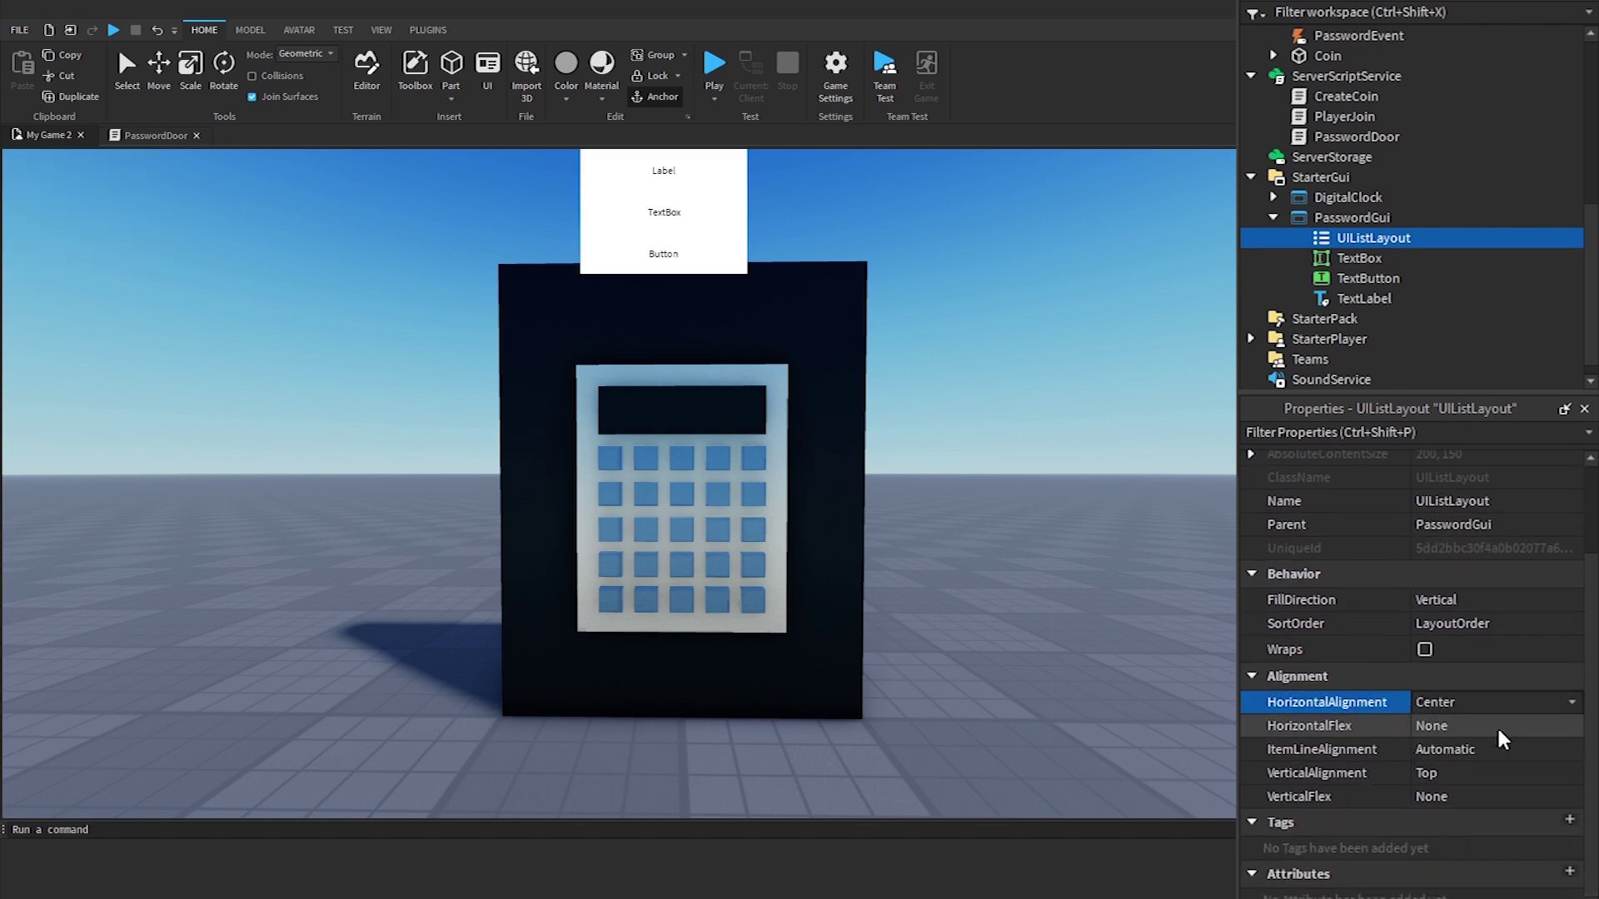
{"action": "left_click", "coordinate": [1514, 774]}
{"action": "left_click", "coordinate": [1511, 810]}
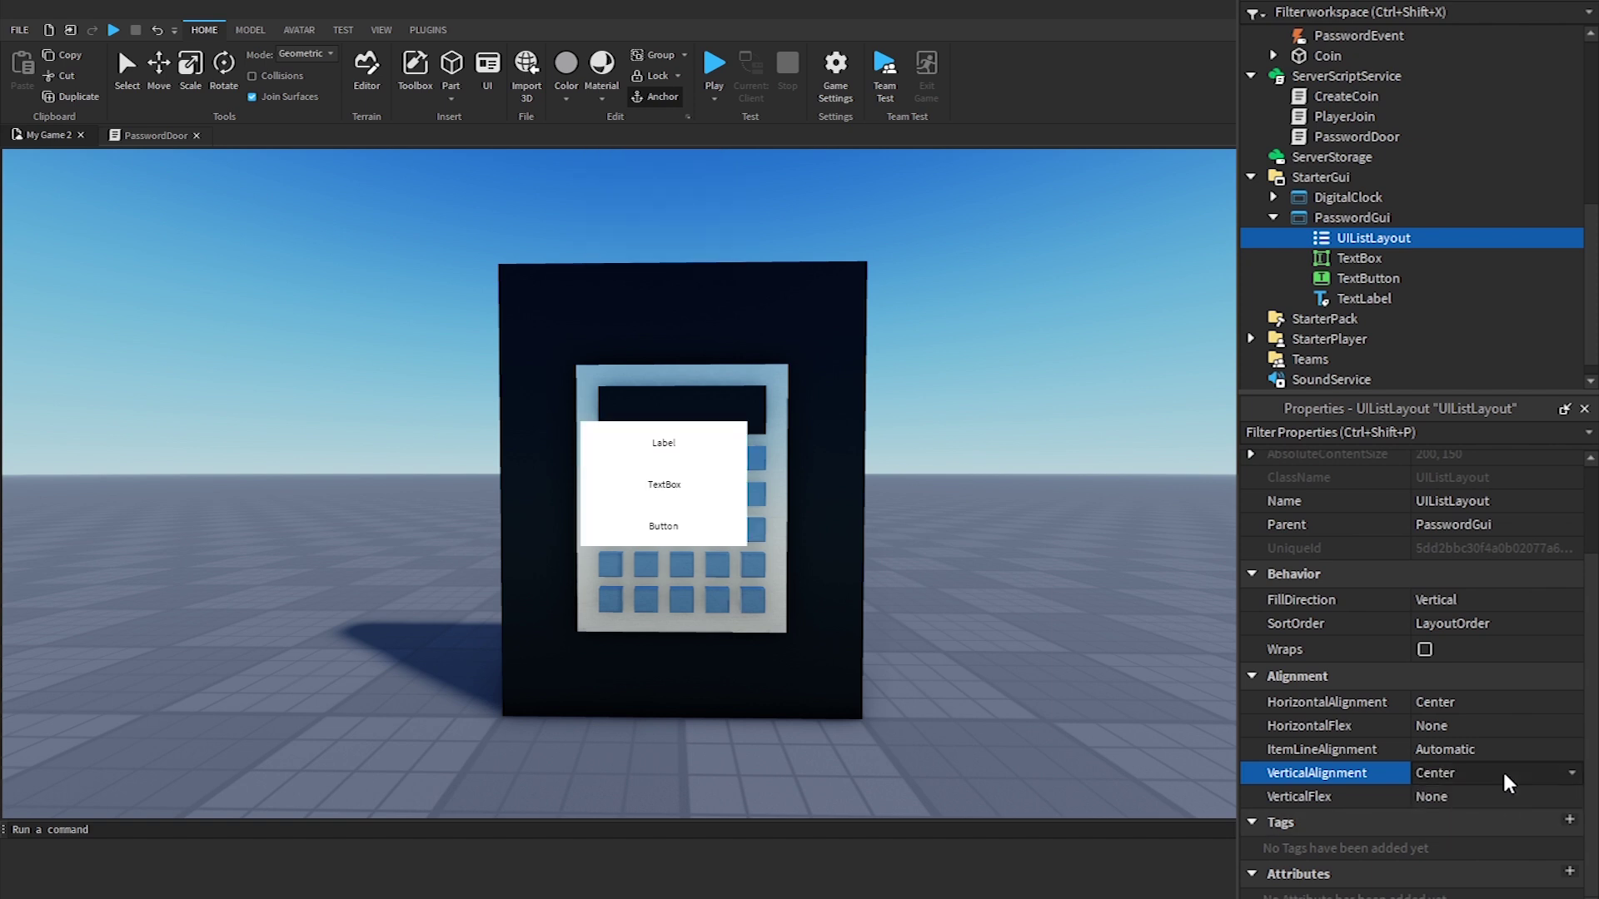
{"action": "left_click", "coordinate": [1352, 260]}
{"action": "scroll", "coordinate": [1412, 625], "scroll_direction": "down", "scroll_amount": 1}
Size the TextBox and TextButton to X 0.2, 0 and Y 0.1, 0
{"action": "left_click", "coordinate": [1250, 614]}
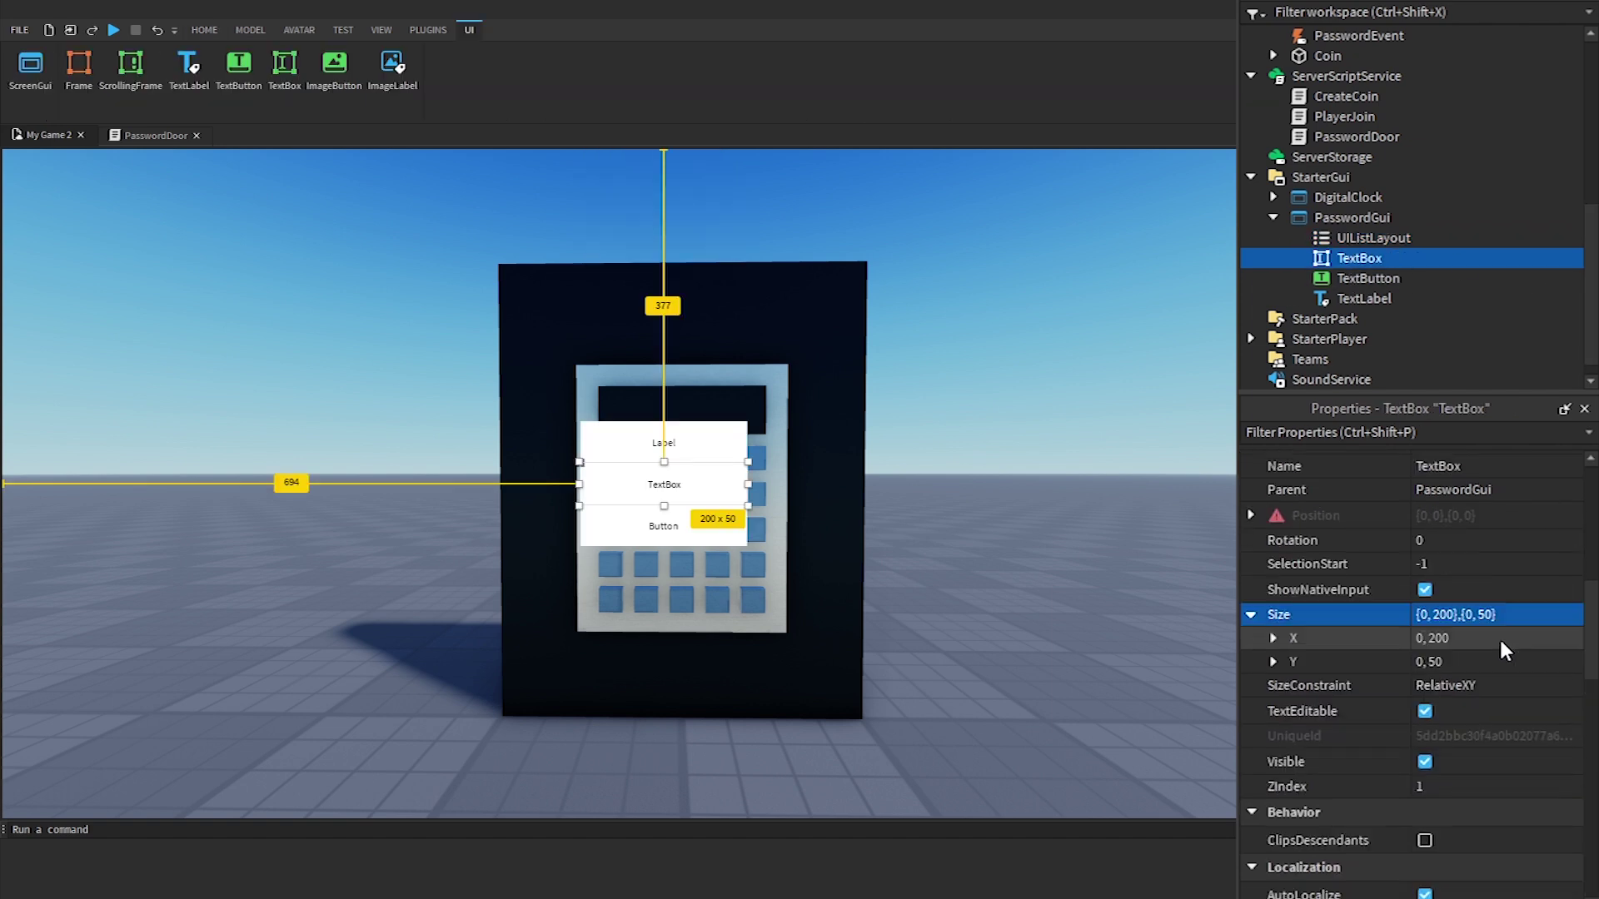
{"action": "left_click", "coordinate": [1465, 639]}
{"action": "type", "text": "2, 0"}
{"action": "key", "text": "Return"}
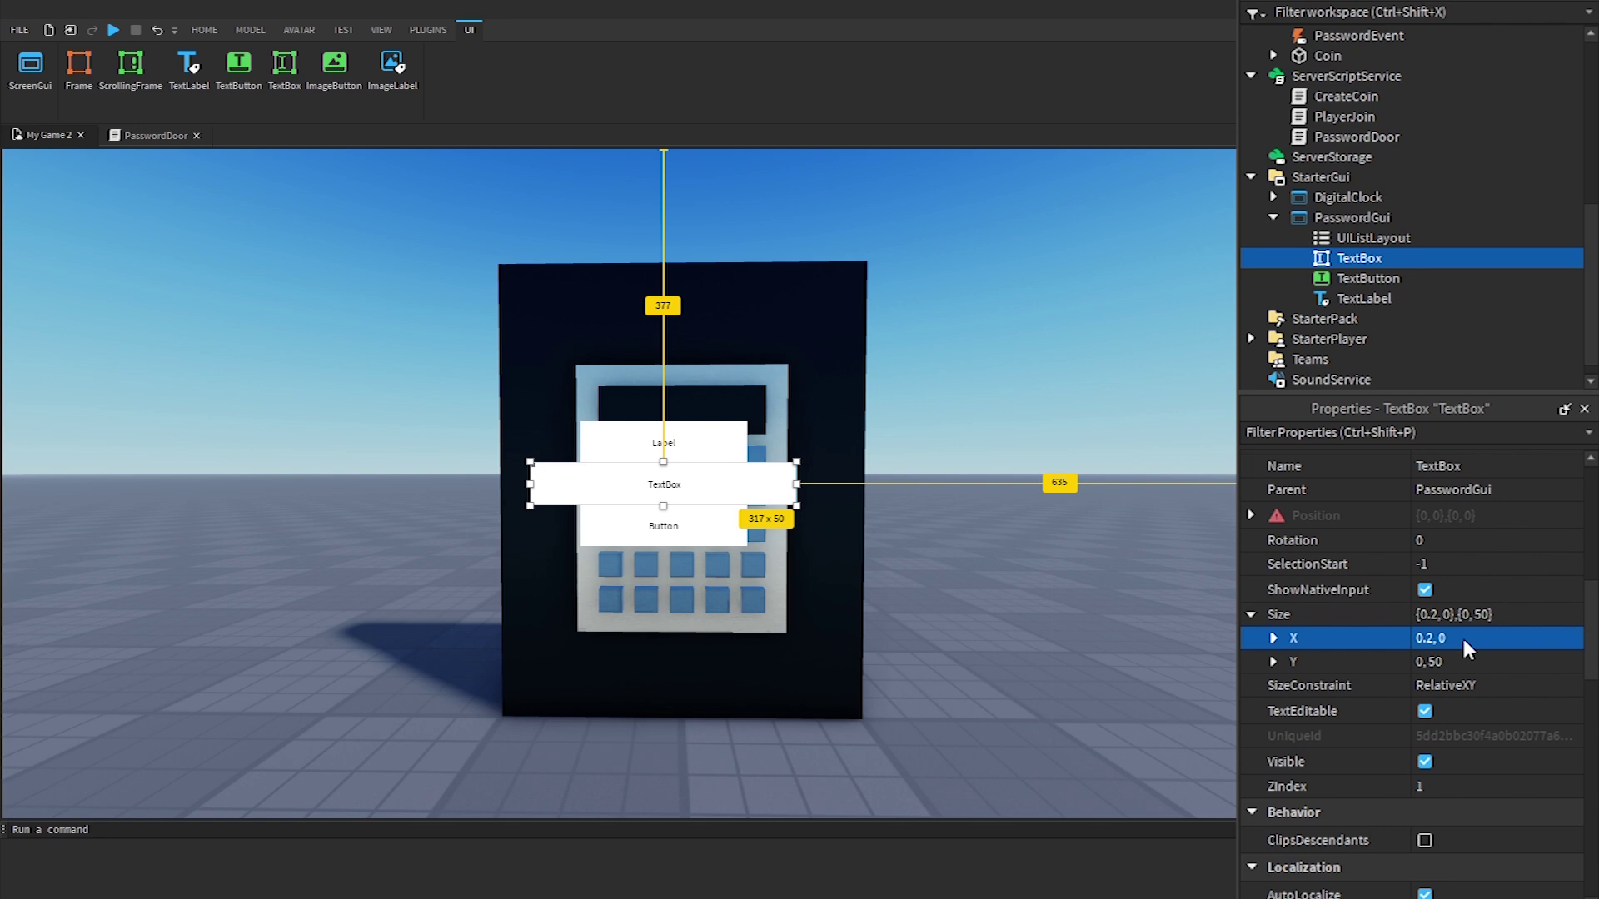
{"action": "left_click", "coordinate": [1464, 662]}
{"action": "type", "text": "0.1, 0"}
{"action": "key", "text": "Return"}
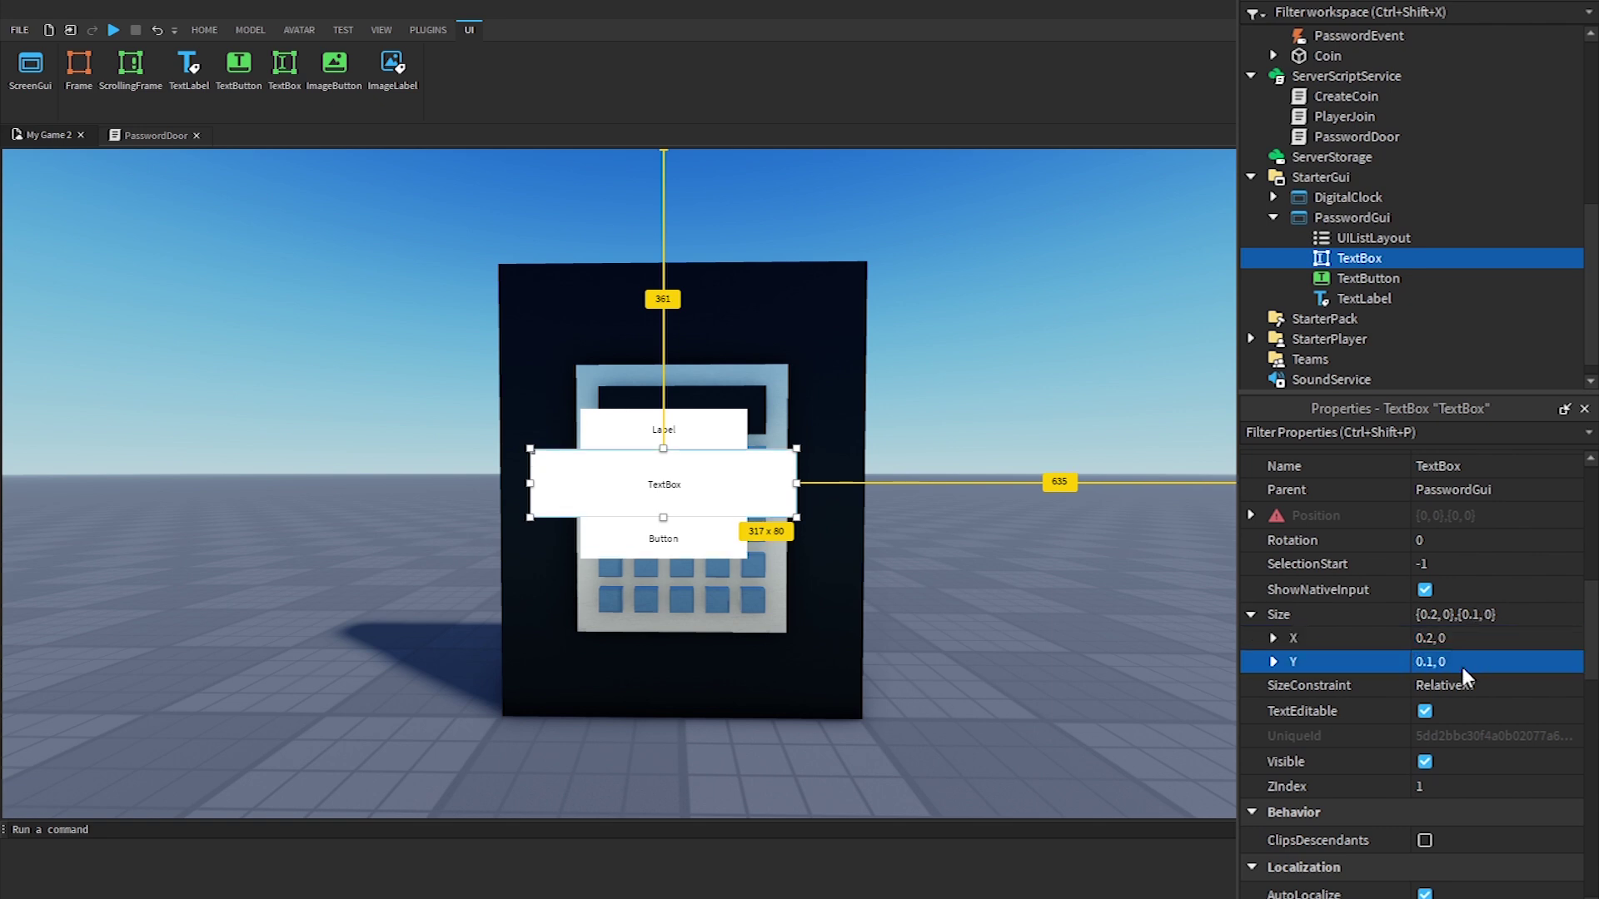
{"action": "left_click", "coordinate": [1371, 280]}
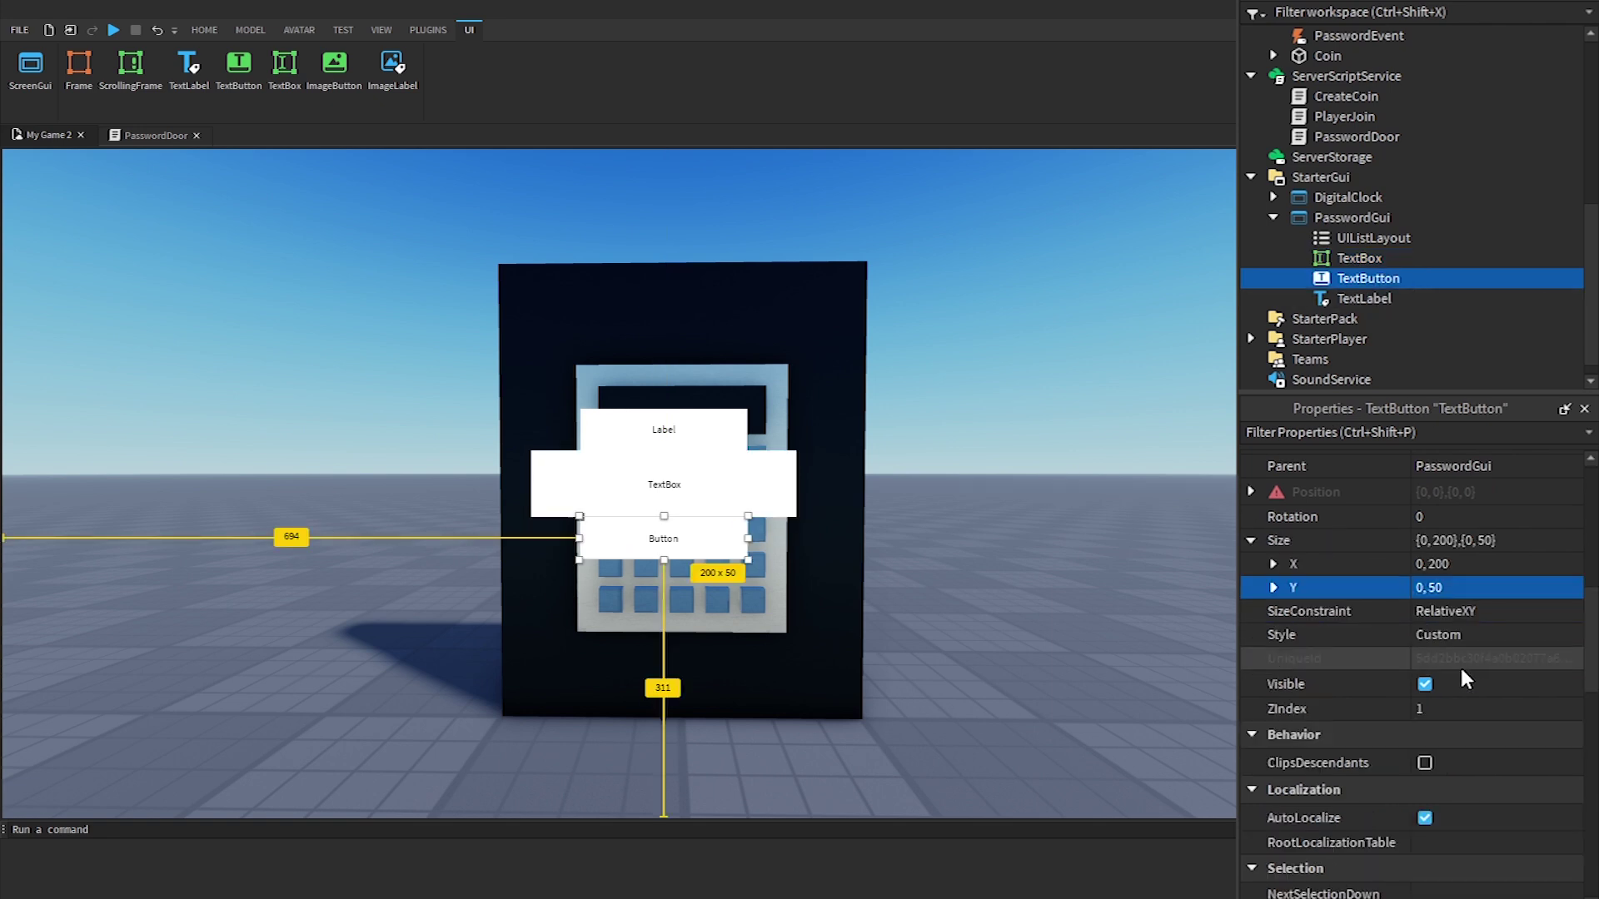
{"action": "left_click", "coordinate": [1424, 564]}
{"action": "type", "text": "0.2, 0"}
{"action": "key", "text": "Return"}
{"action": "left_click", "coordinate": [1520, 587]}
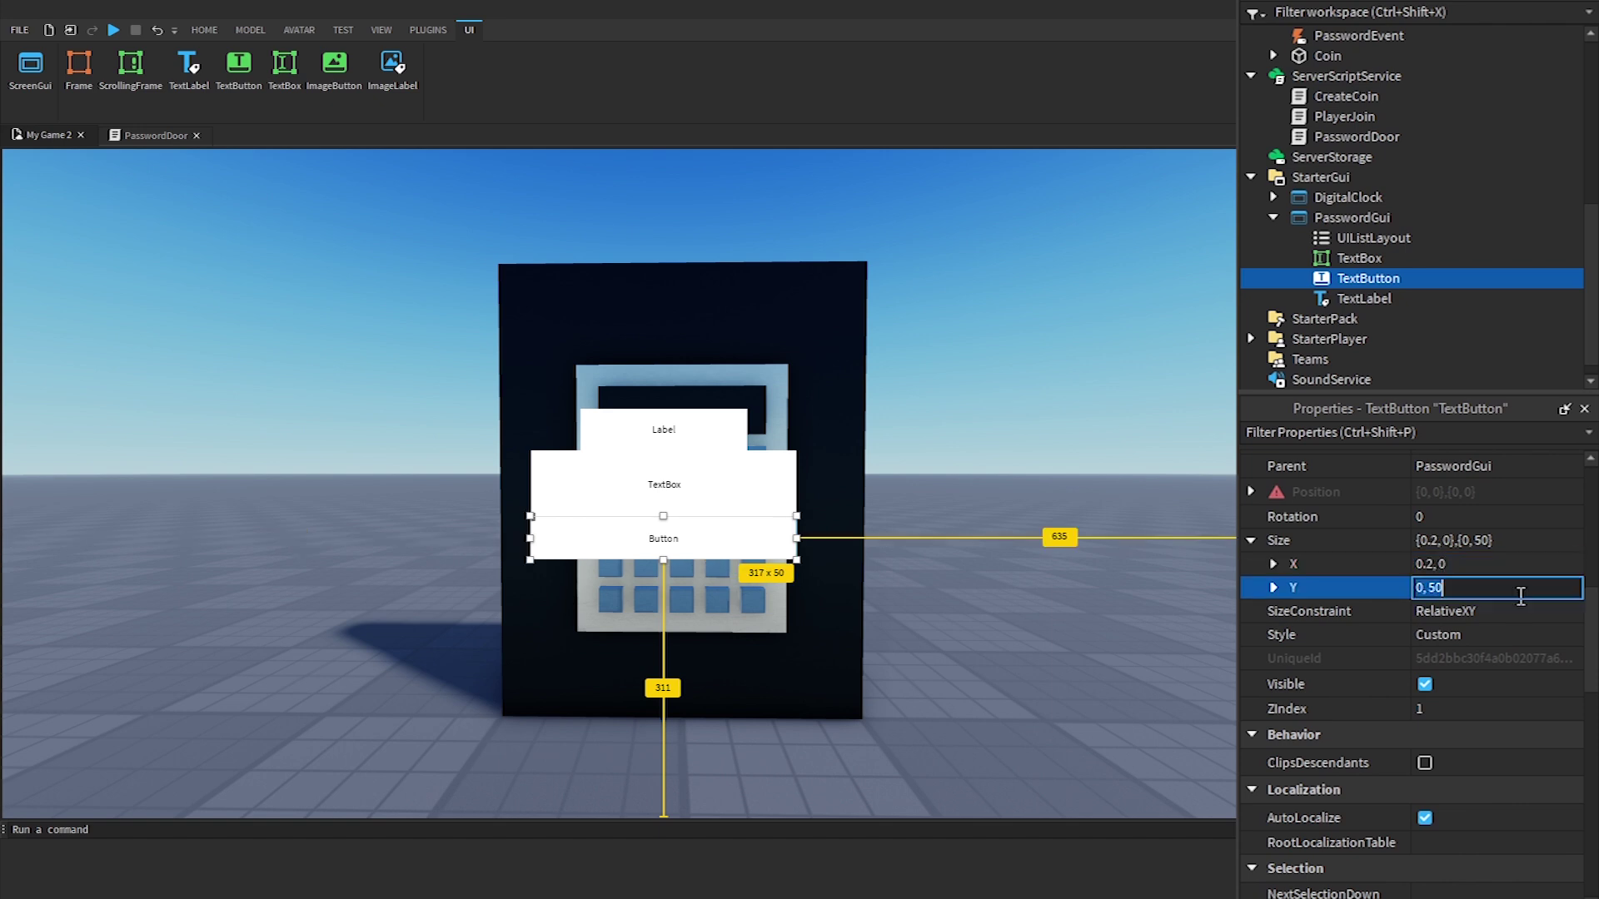
{"action": "type", "text": "0.1, 0"}
{"action": "key", "text": "Return"}
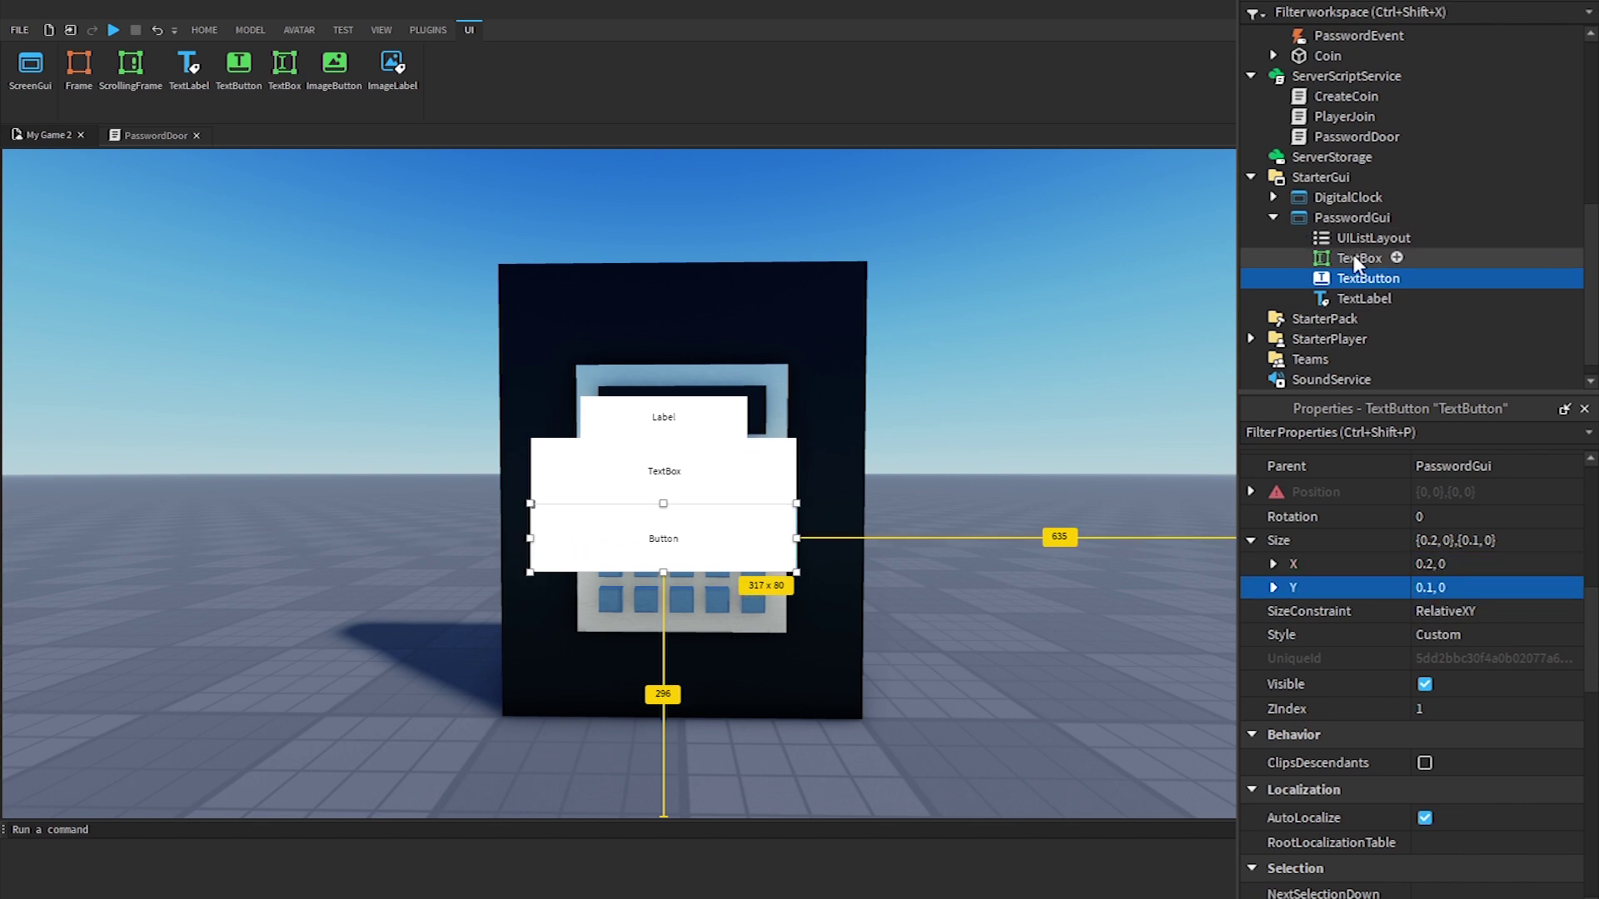
Size the TextLabel to X 0.2, 0 and Y 0.1, 0 and add a LocalScript to PasswordGui
{"action": "left_click", "coordinate": [1357, 259]}
{"action": "left_click", "coordinate": [1350, 303]}
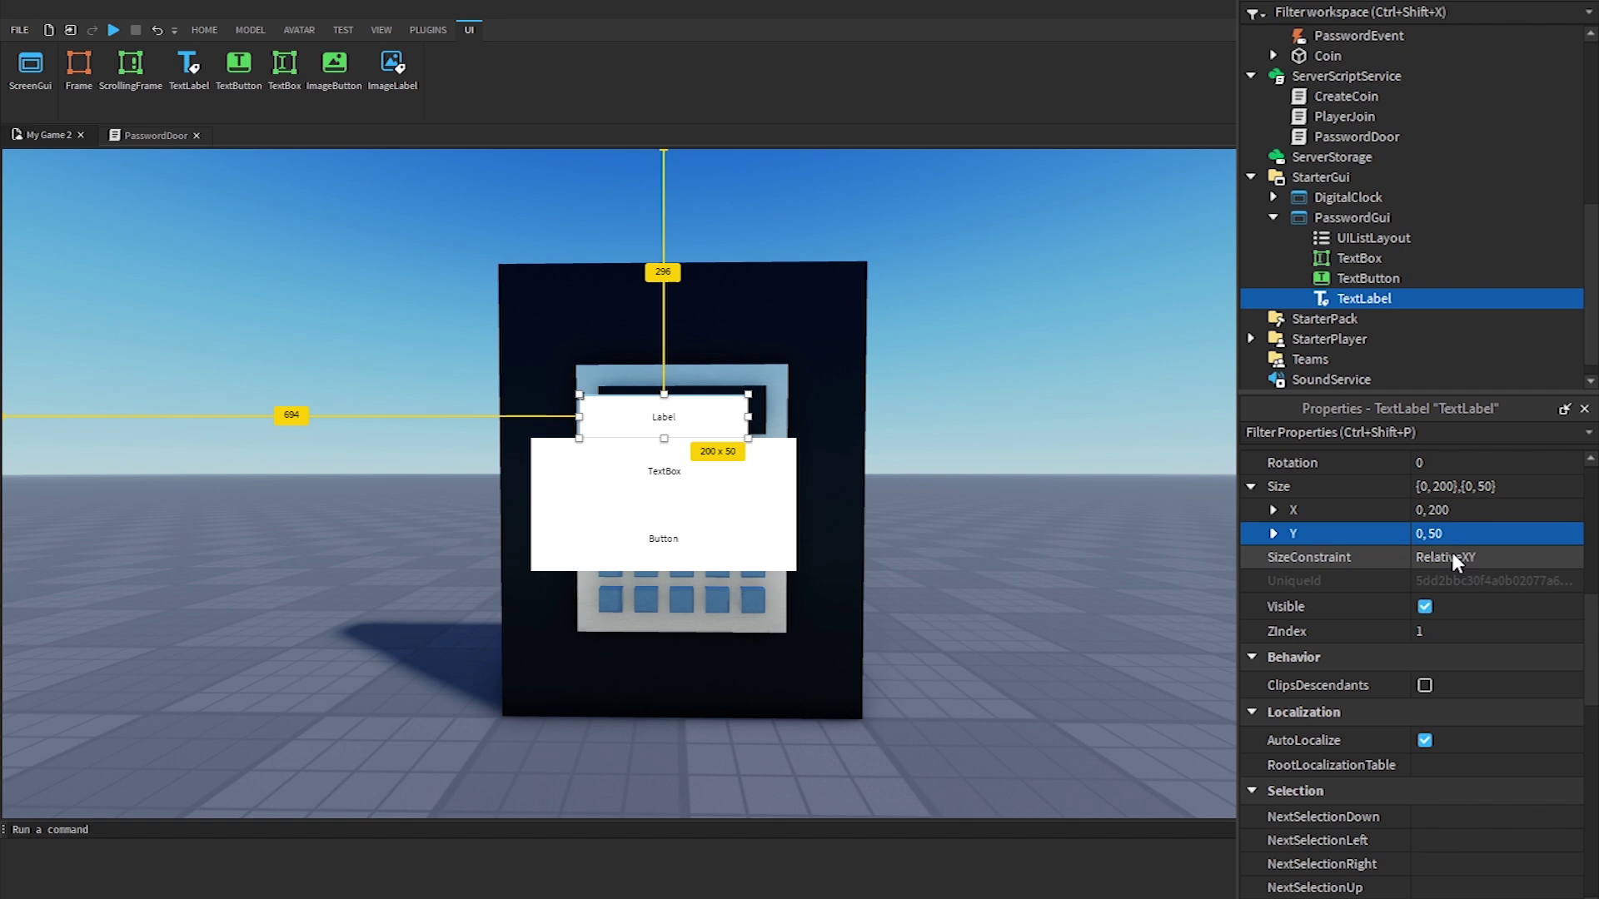
{"action": "left_click", "coordinate": [1449, 510]}
{"action": "type", "text": "0.2, 0"}
{"action": "key", "text": "Tab"}
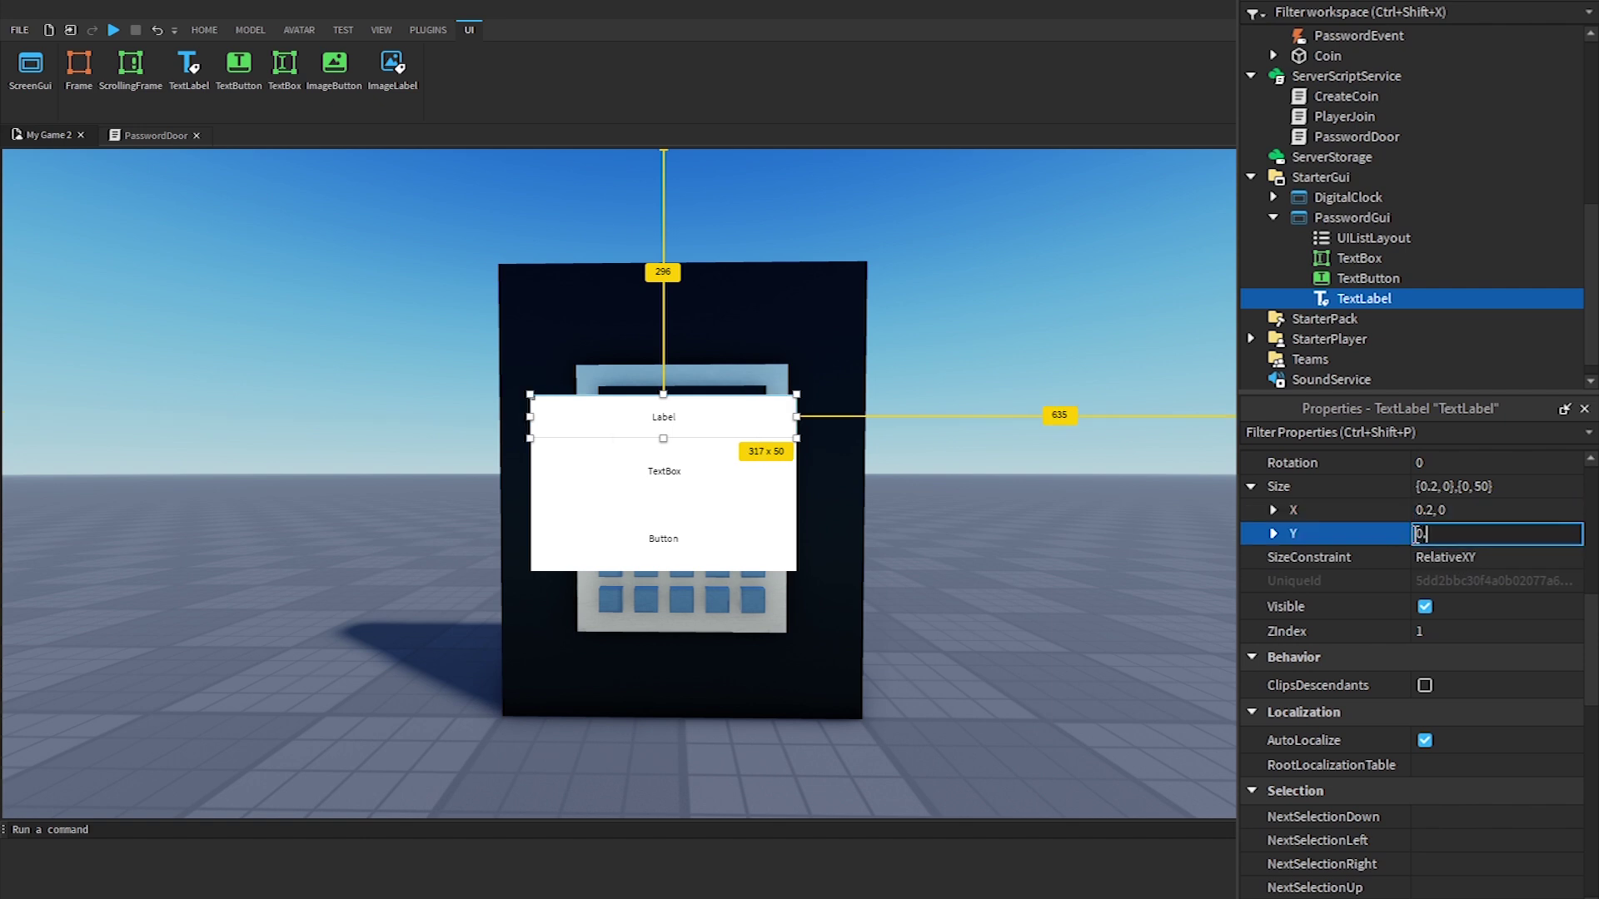
{"action": "type", "text": "1, 0"}
{"action": "key", "text": "Return"}
{"action": "left_click", "coordinate": [1405, 216]}
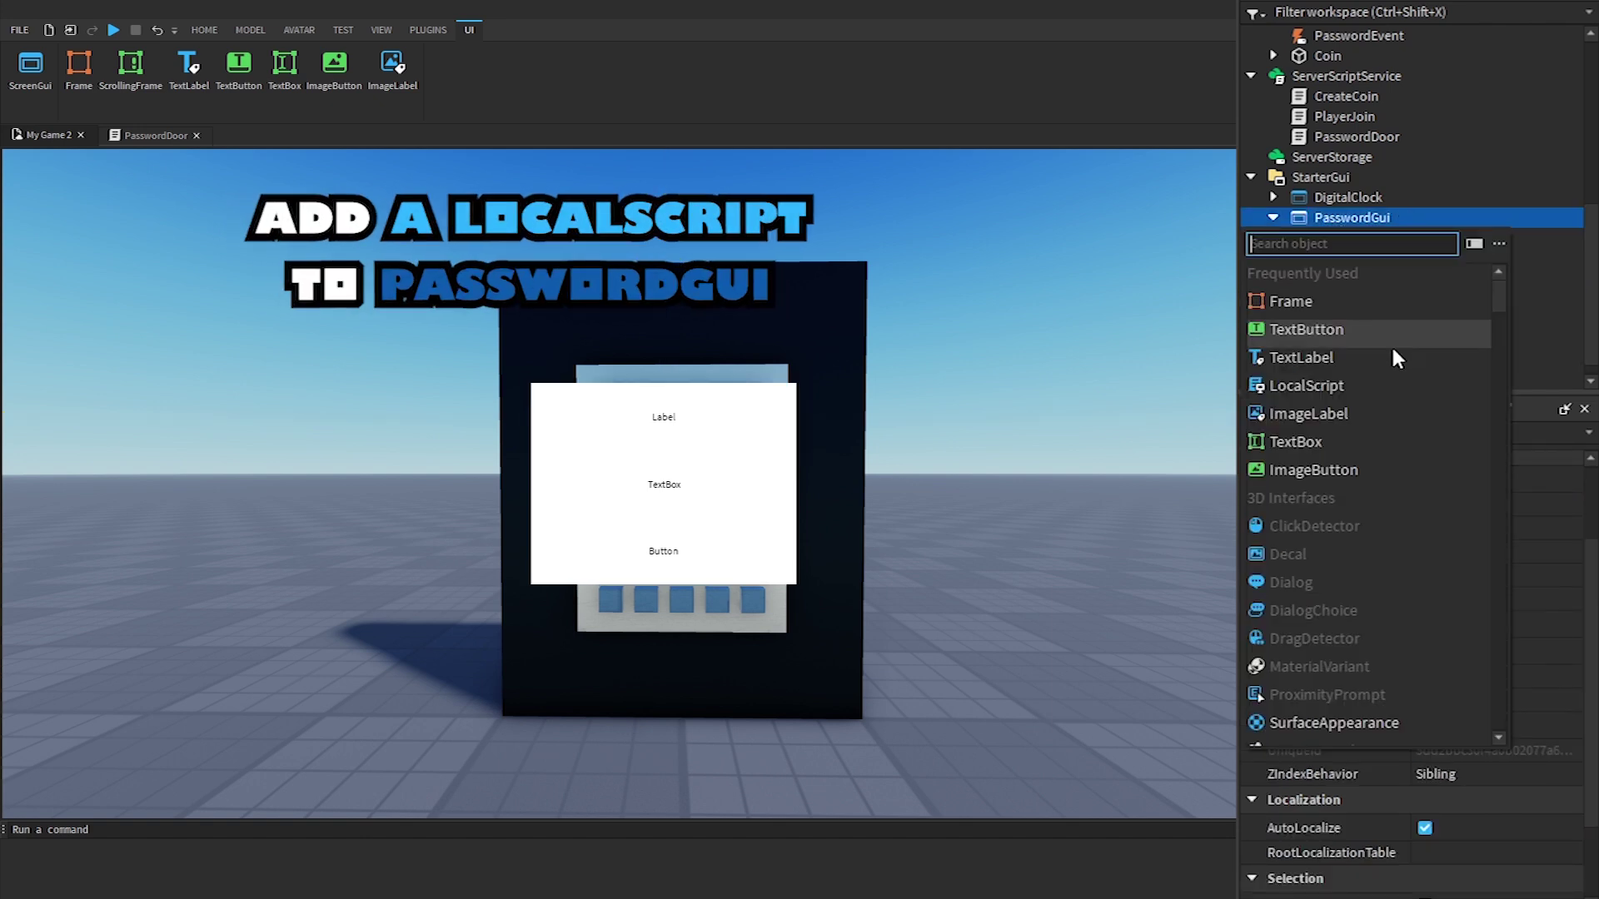
{"action": "left_click", "coordinate": [1375, 386]}
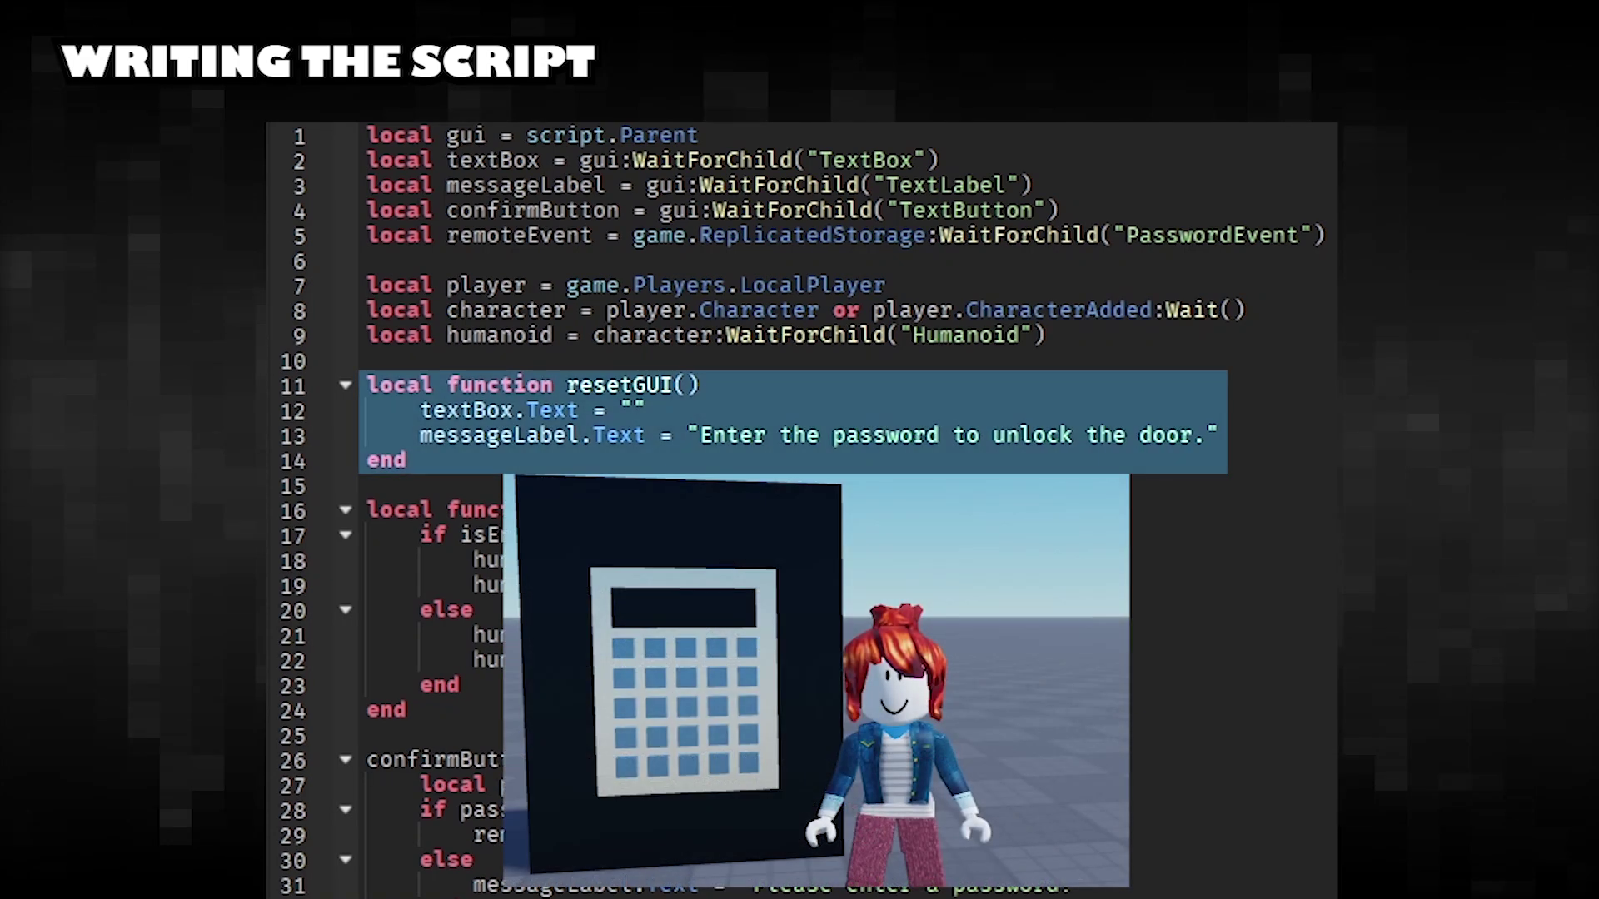
Playtest the panel from the door: submit empty, wrong asdf and correct 1234 passwords
{"action": "left_click", "coordinate": [715, 699]}
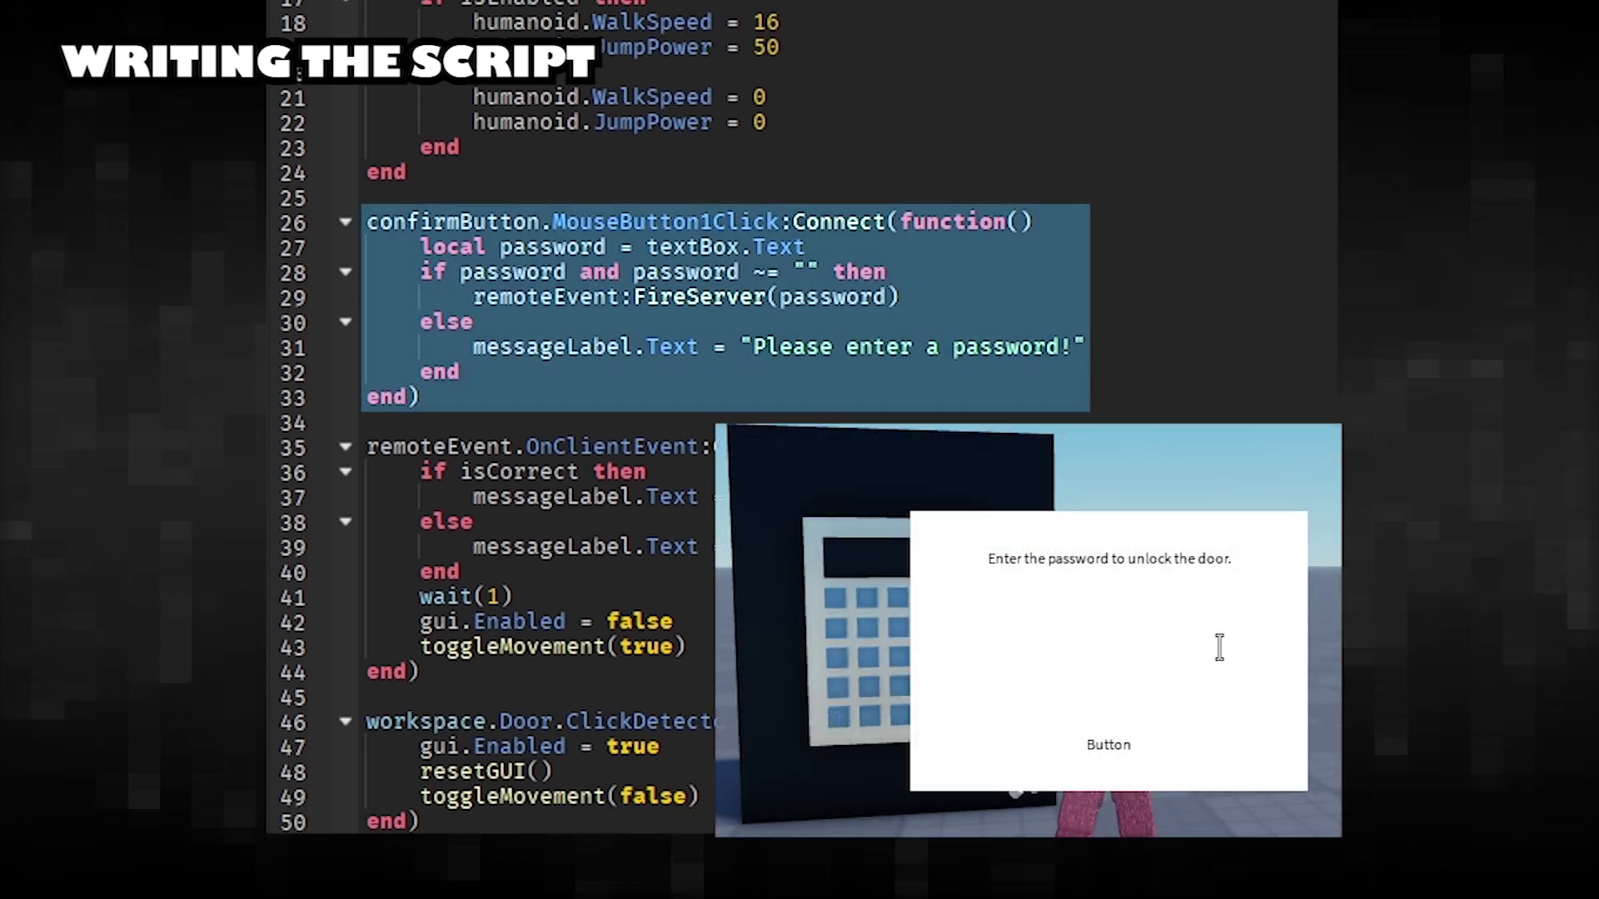
{"action": "left_click", "coordinate": [1228, 753]}
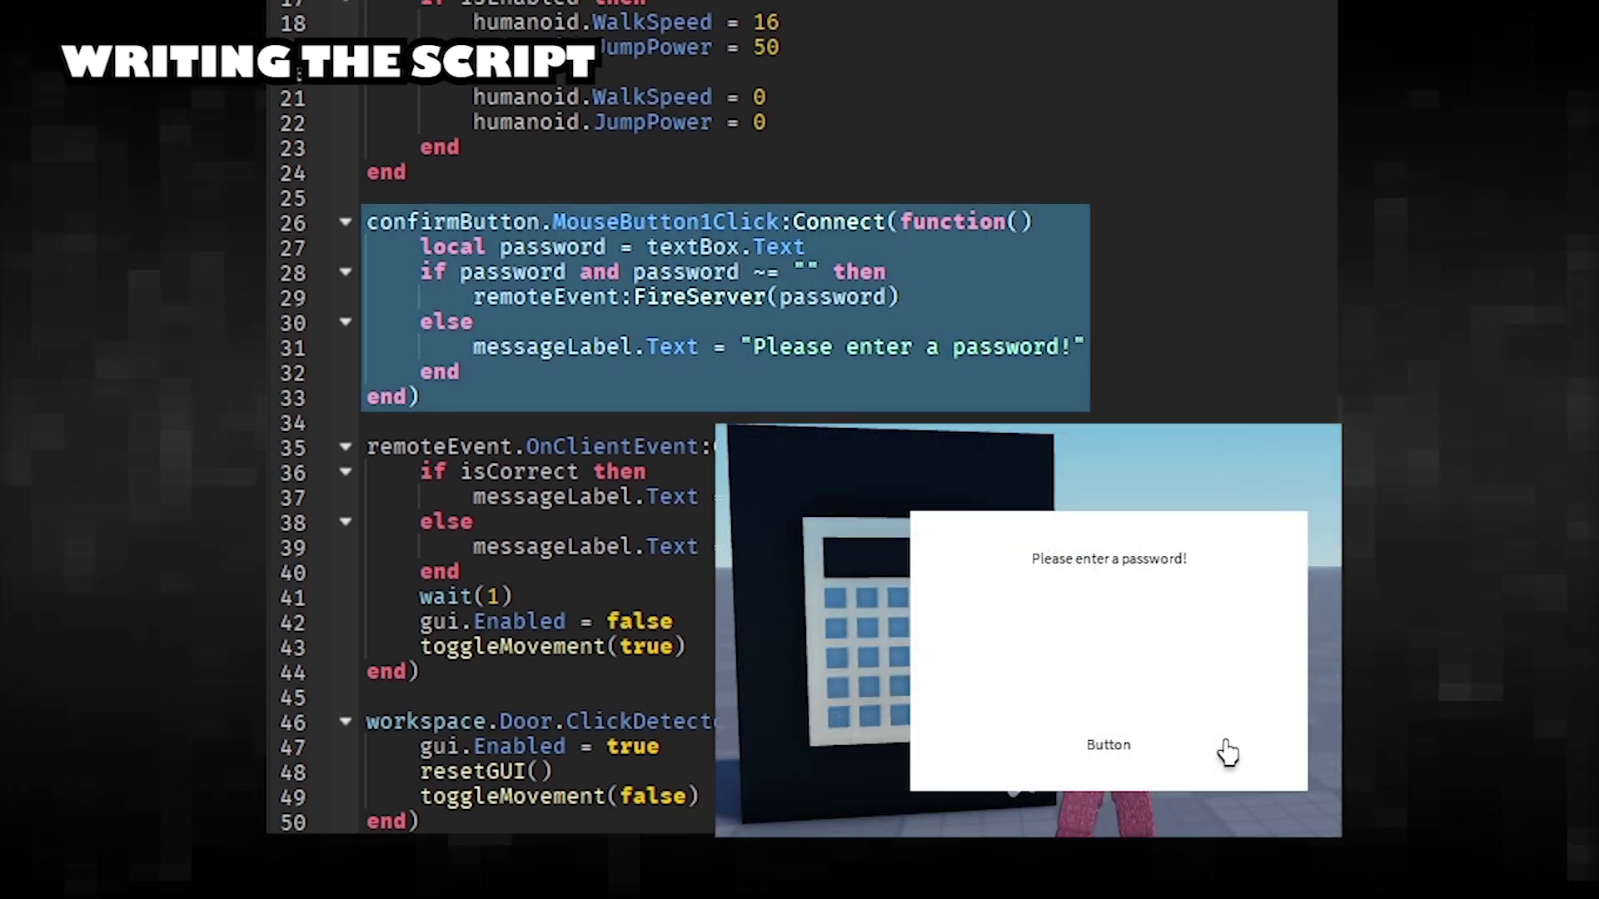
{"action": "left_click", "coordinate": [1228, 644]}
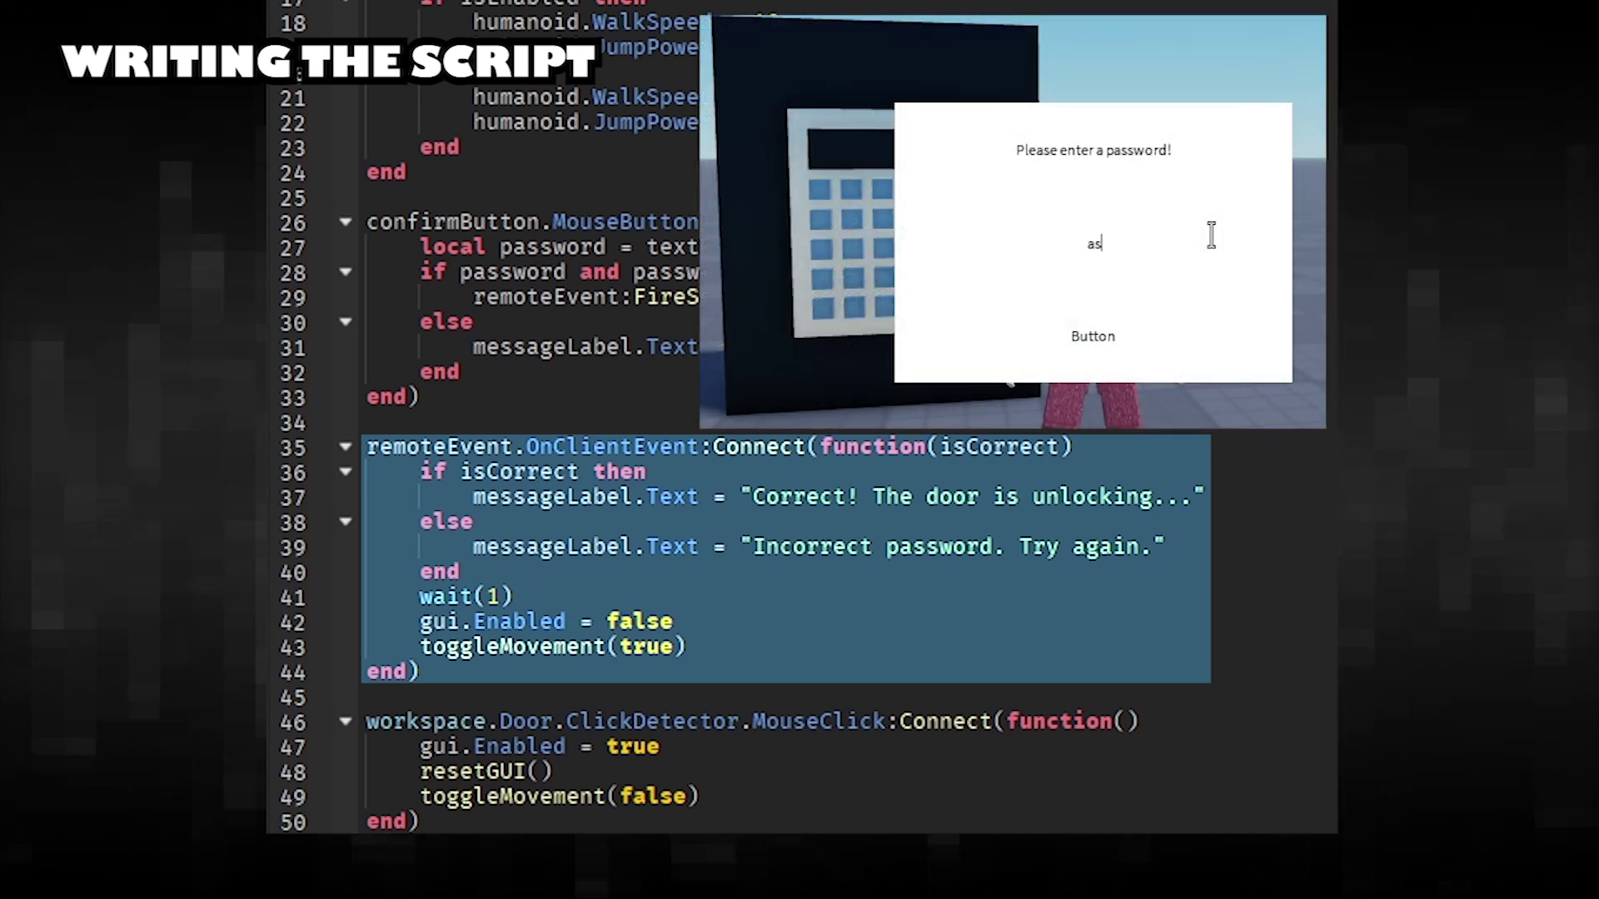
{"action": "type", "text": "df"}
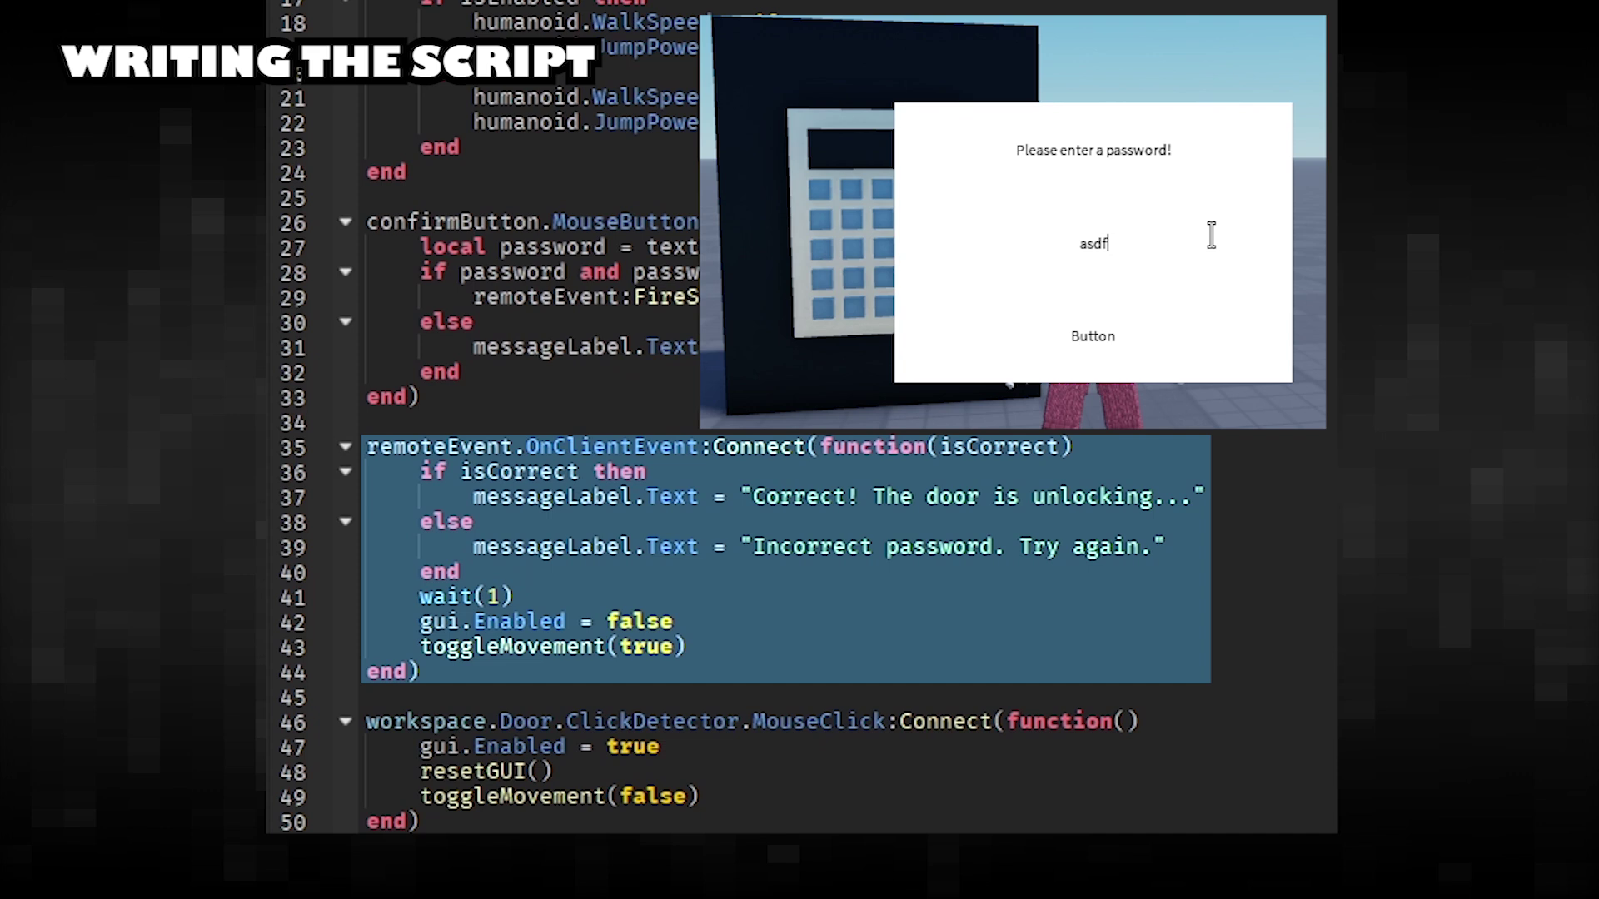
{"action": "left_click", "coordinate": [1192, 356]}
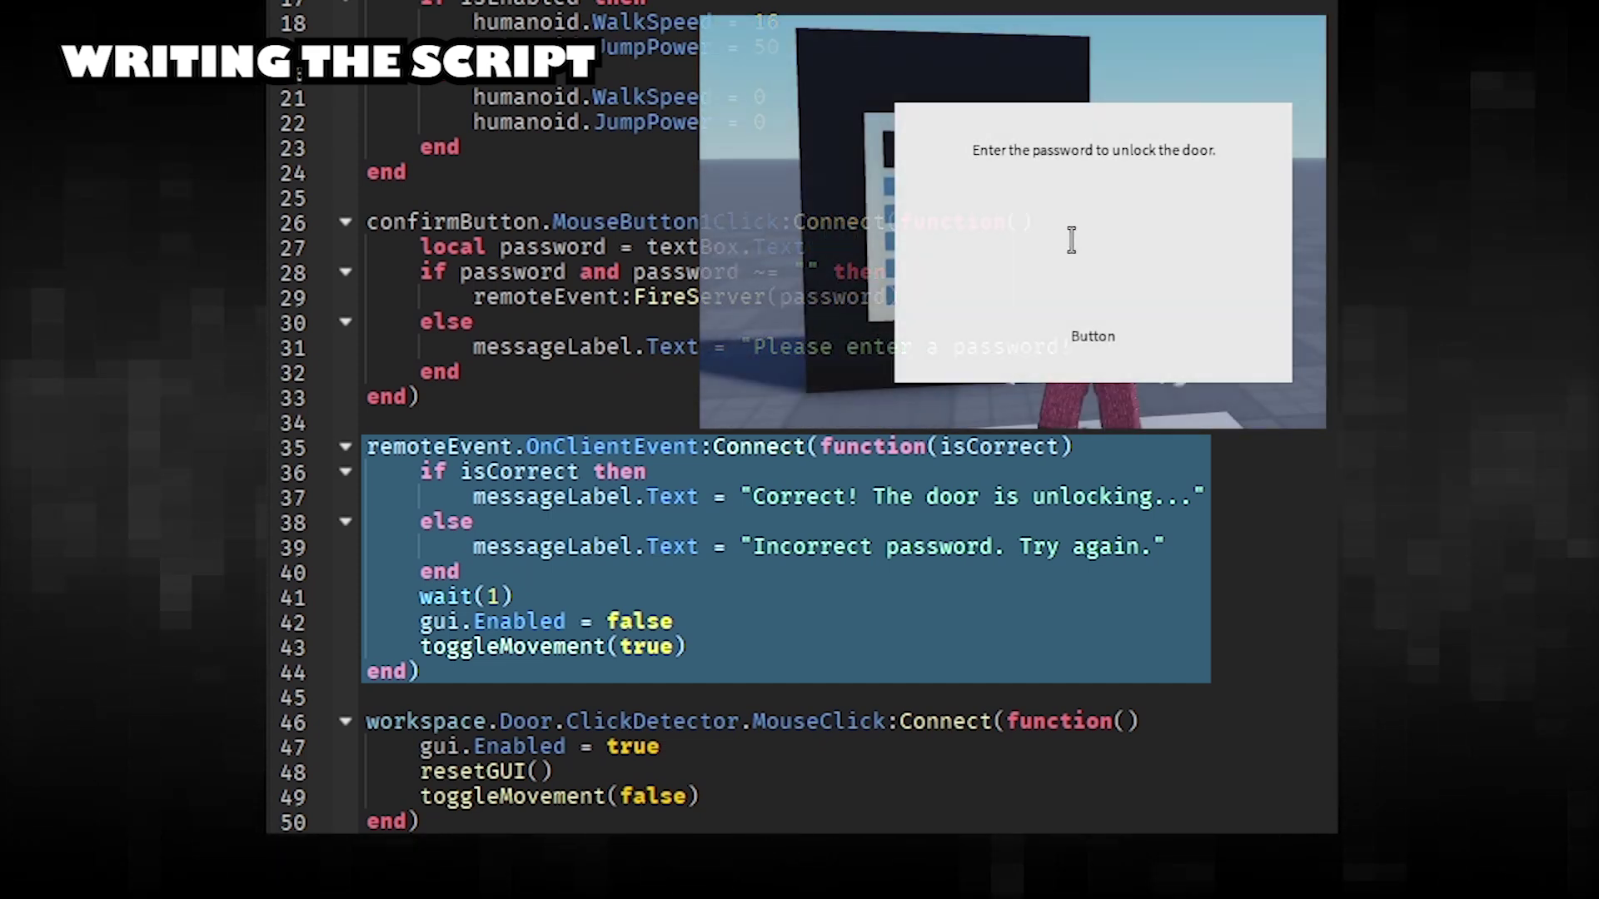
{"action": "type", "text": "23"}
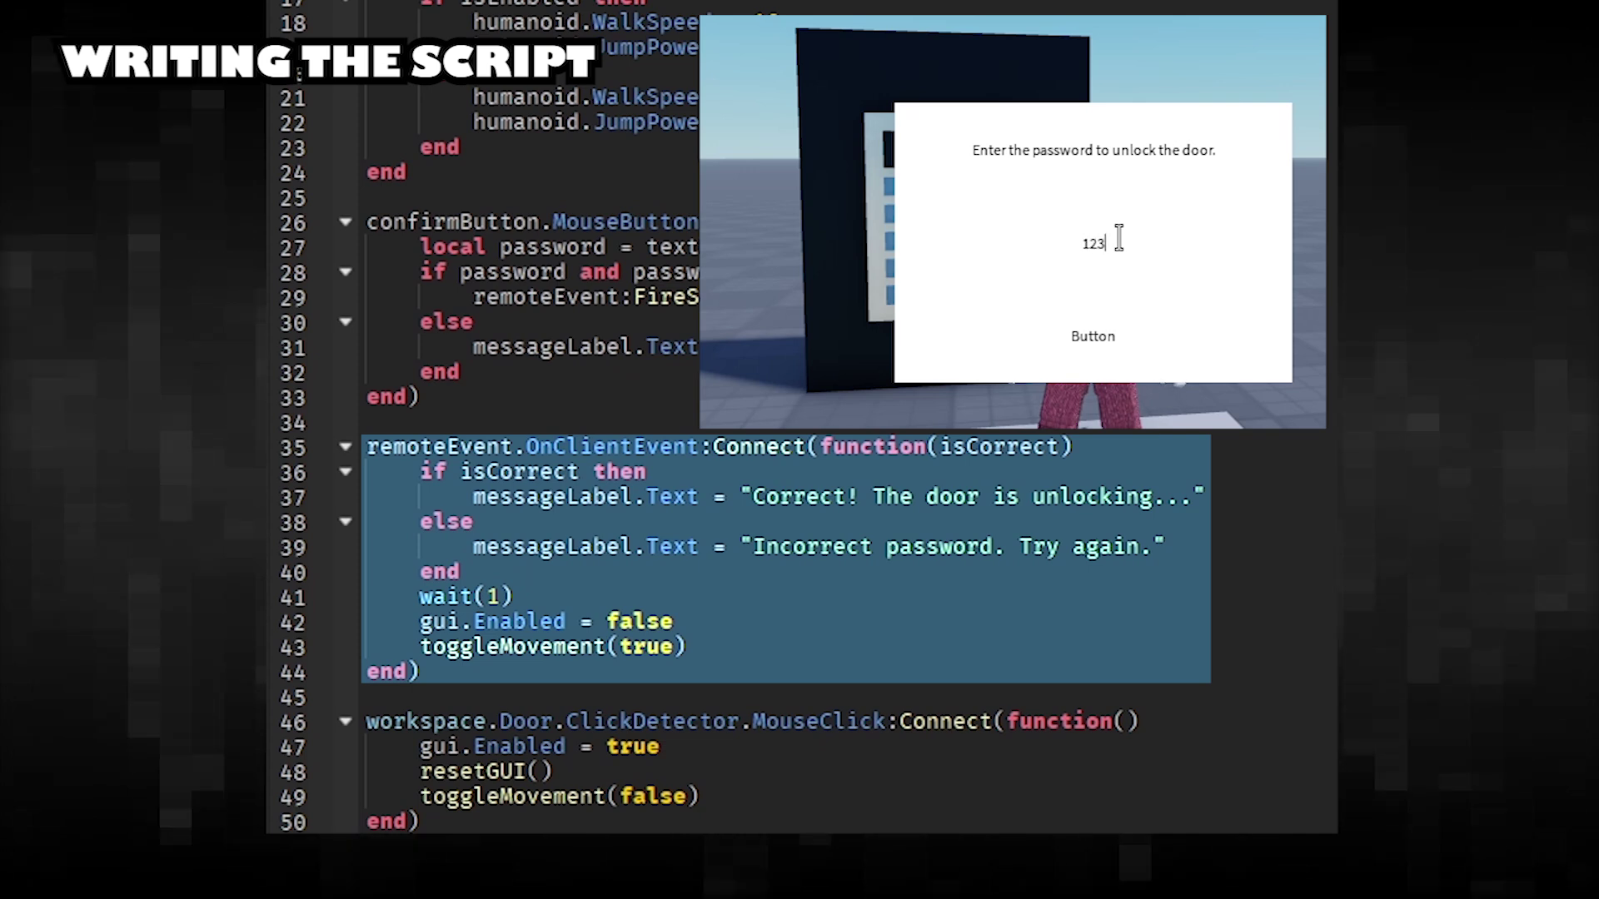
{"action": "type", "text": "4"}
{"action": "left_click", "coordinate": [1178, 352]}
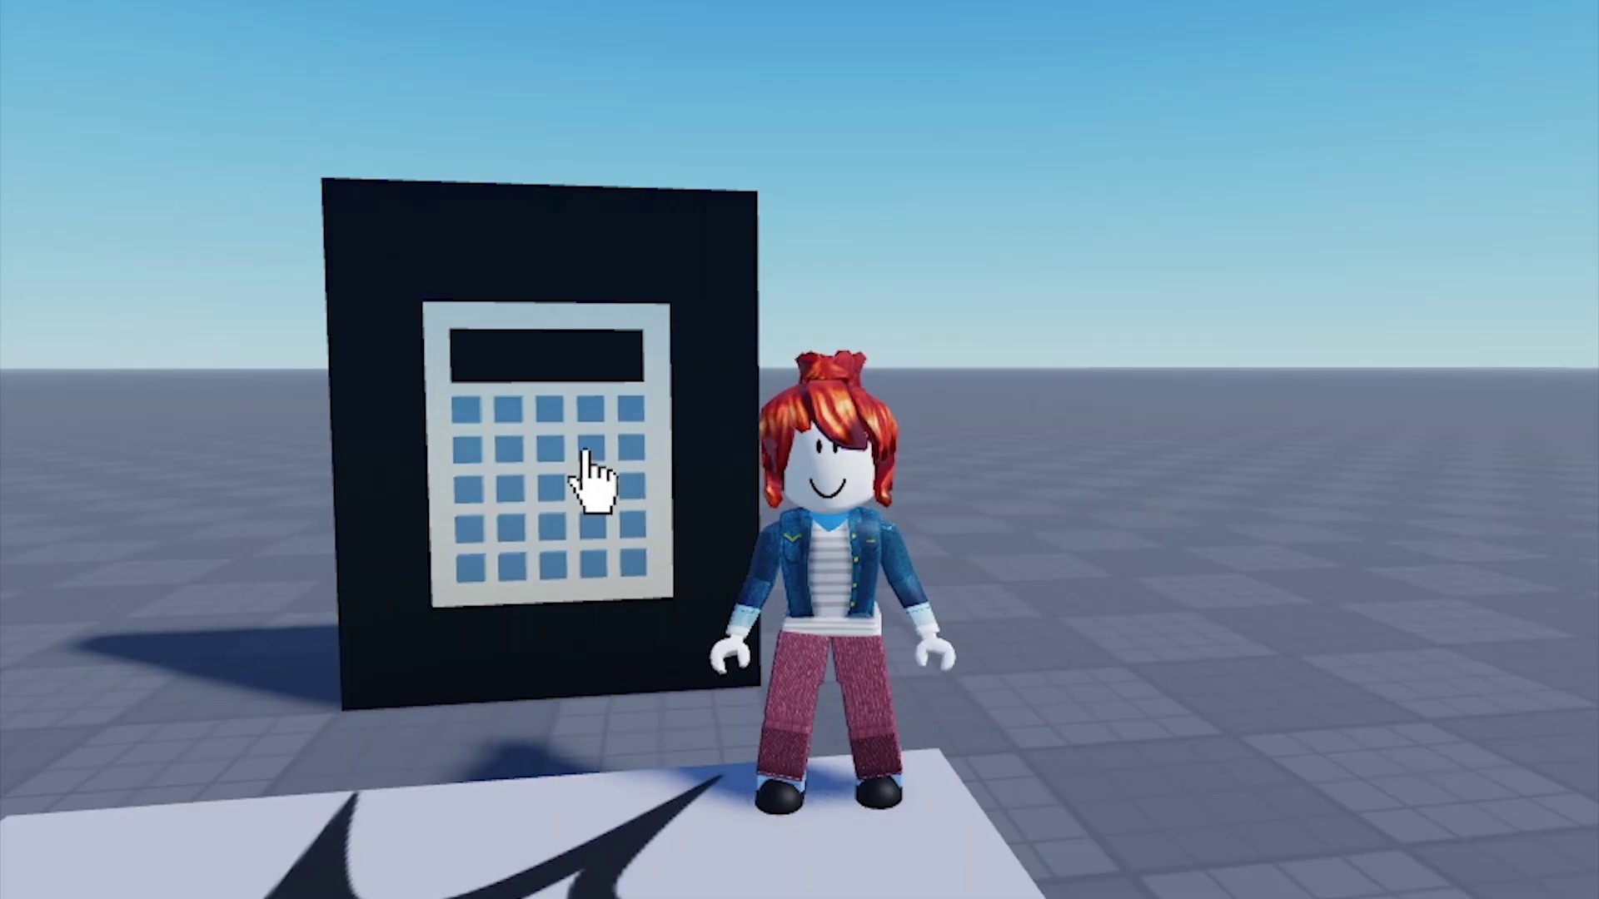
Open the keypad panel and submit empty, asdf and 1234 passwords, making the door vanish
{"action": "left_click", "coordinate": [588, 452]}
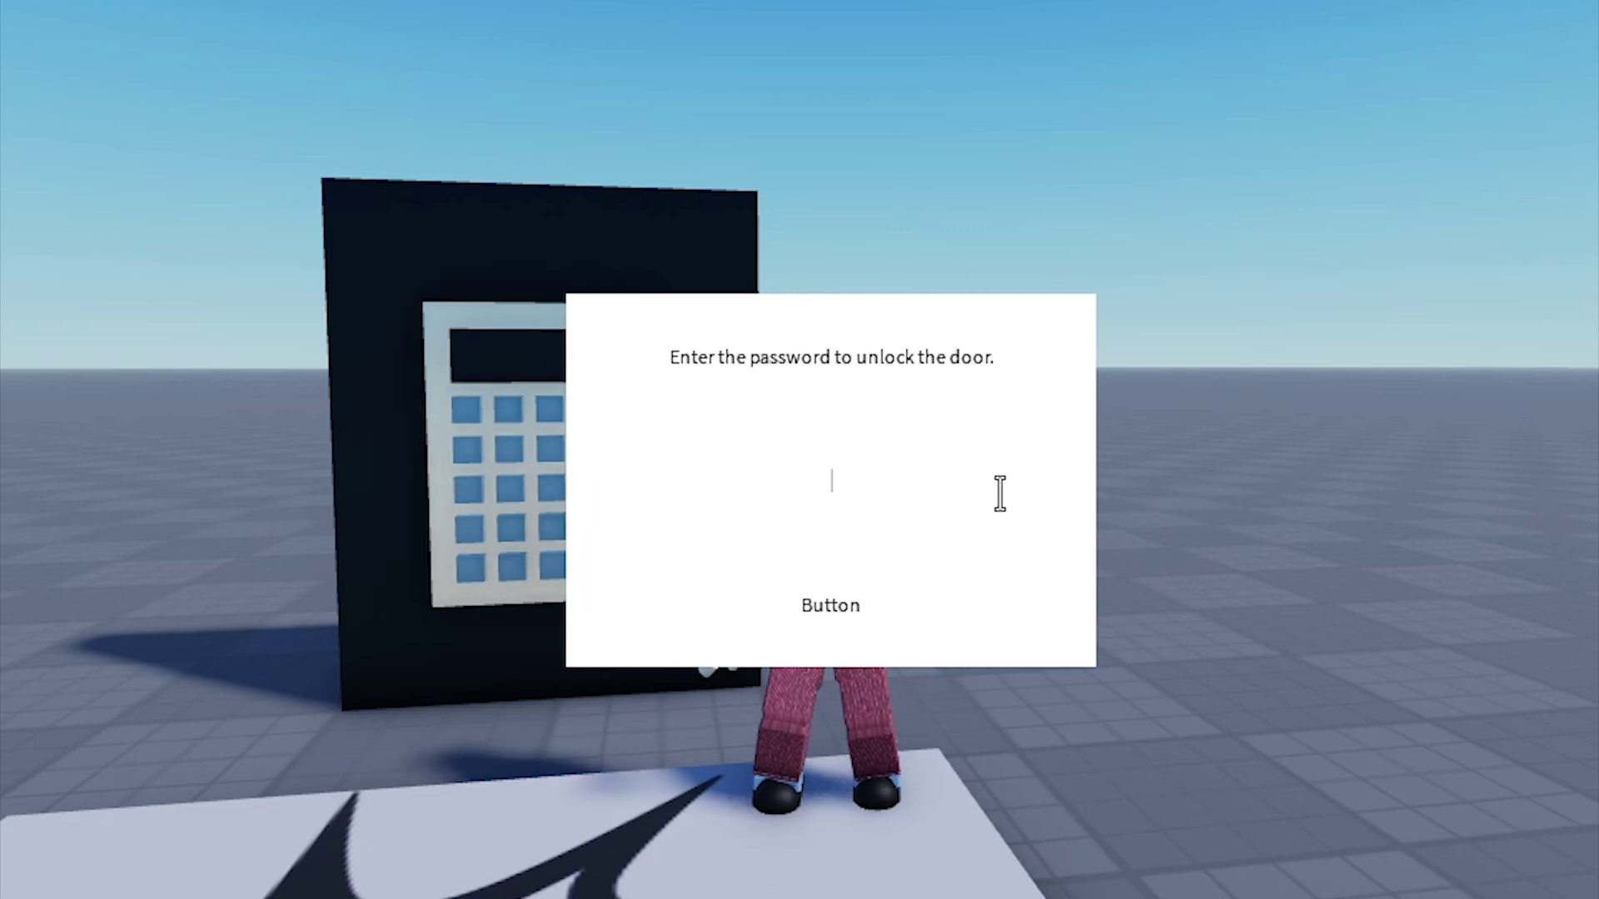
{"action": "left_click", "coordinate": [988, 619]}
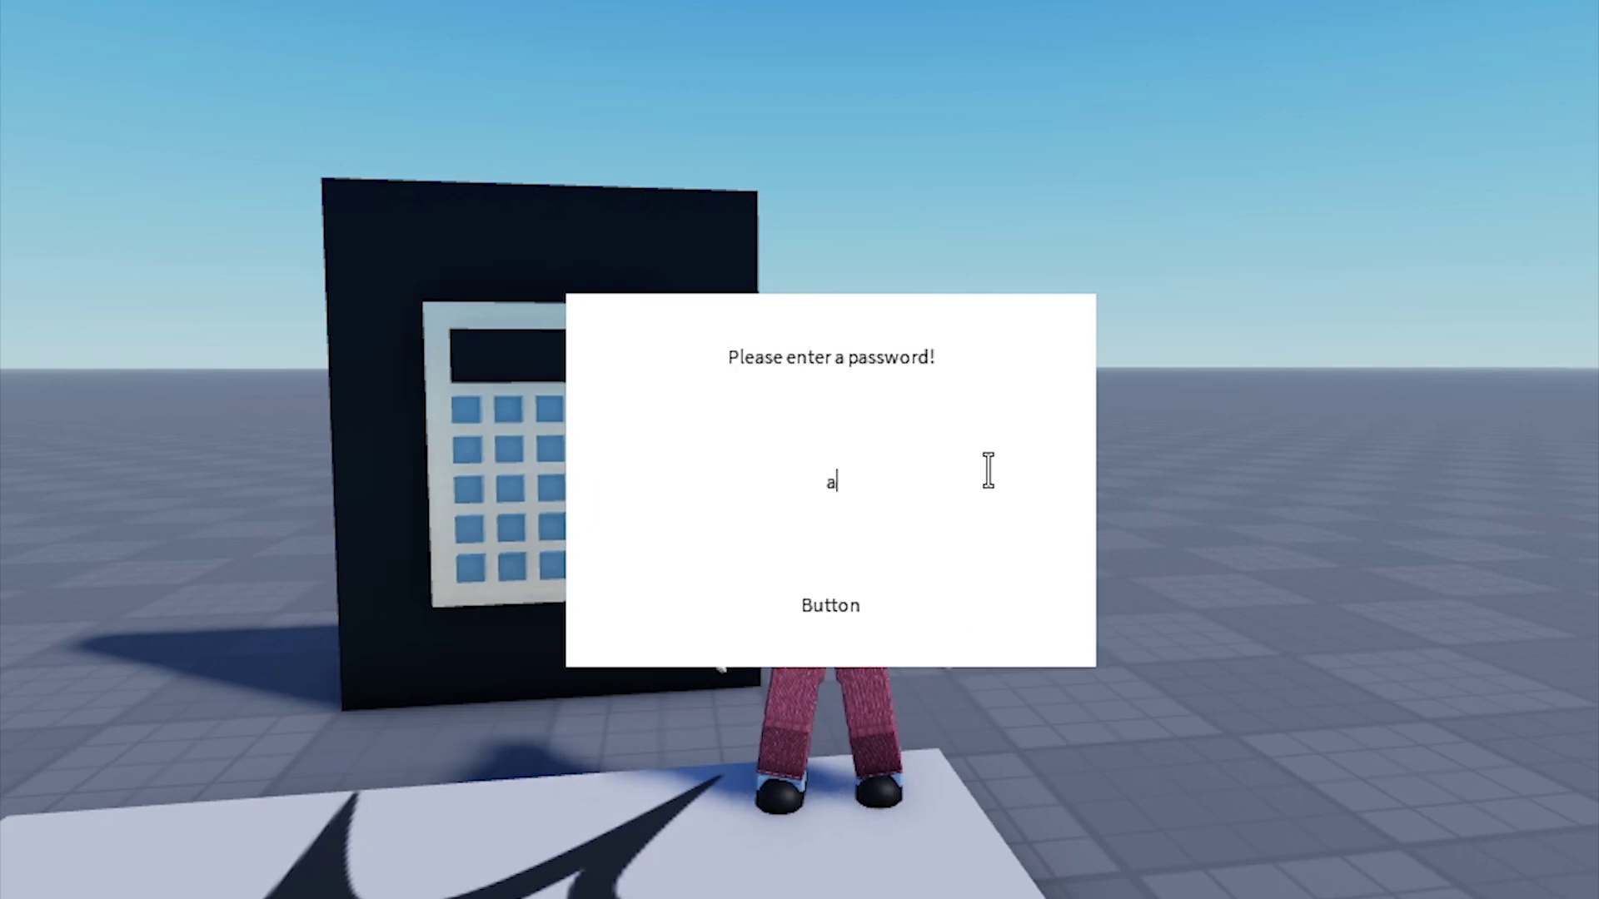
{"action": "left_click", "coordinate": [968, 635]}
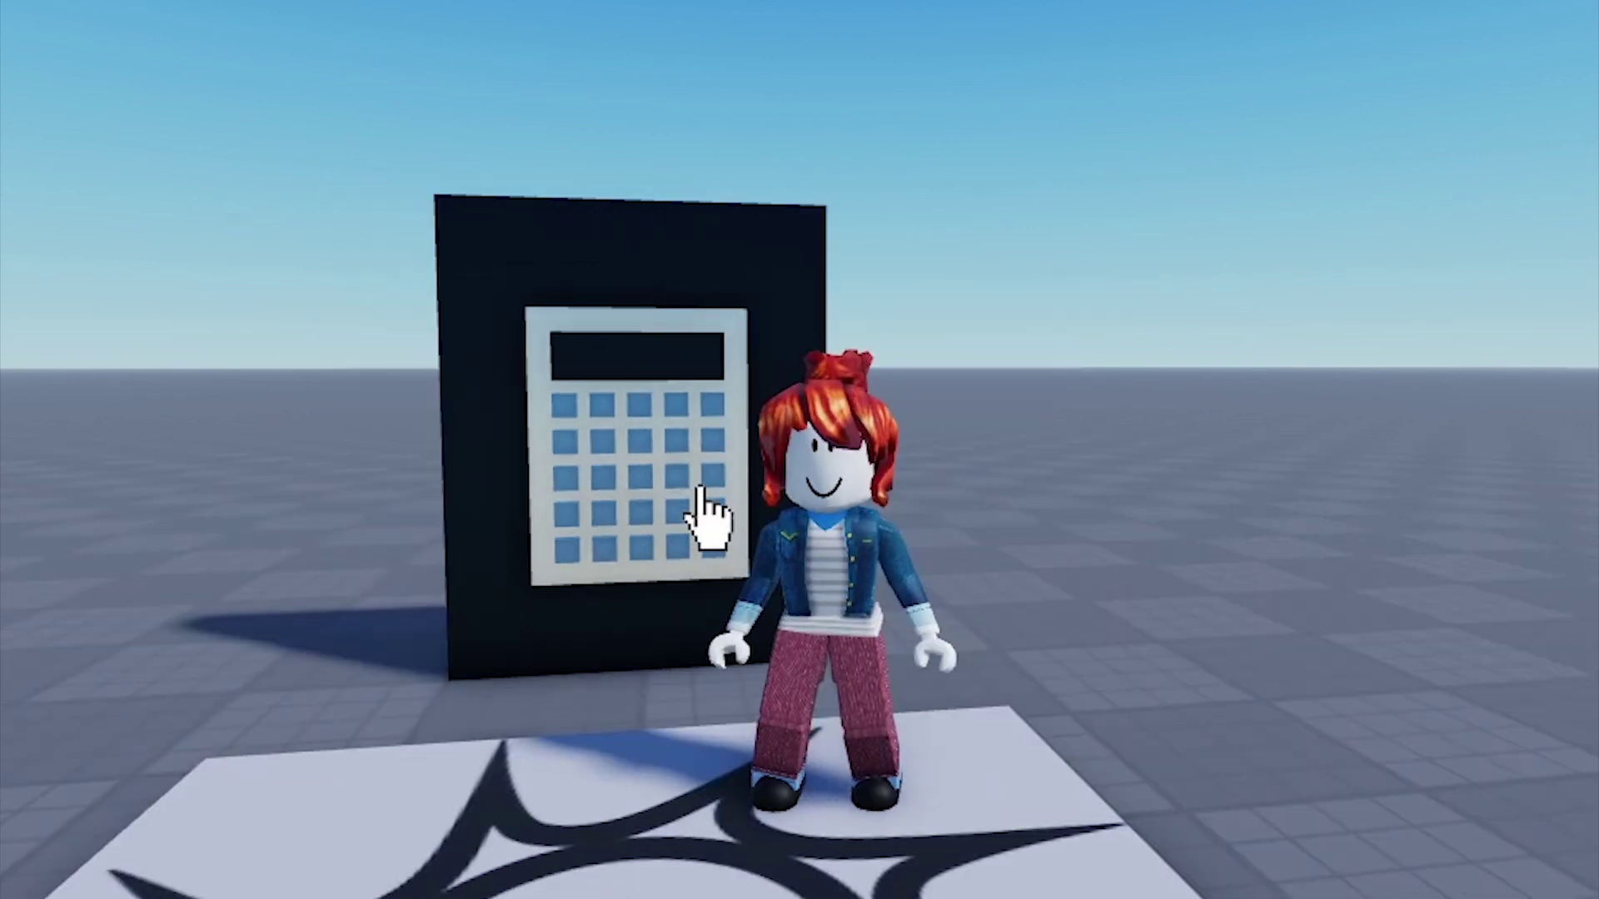
{"action": "left_click", "coordinate": [700, 480]}
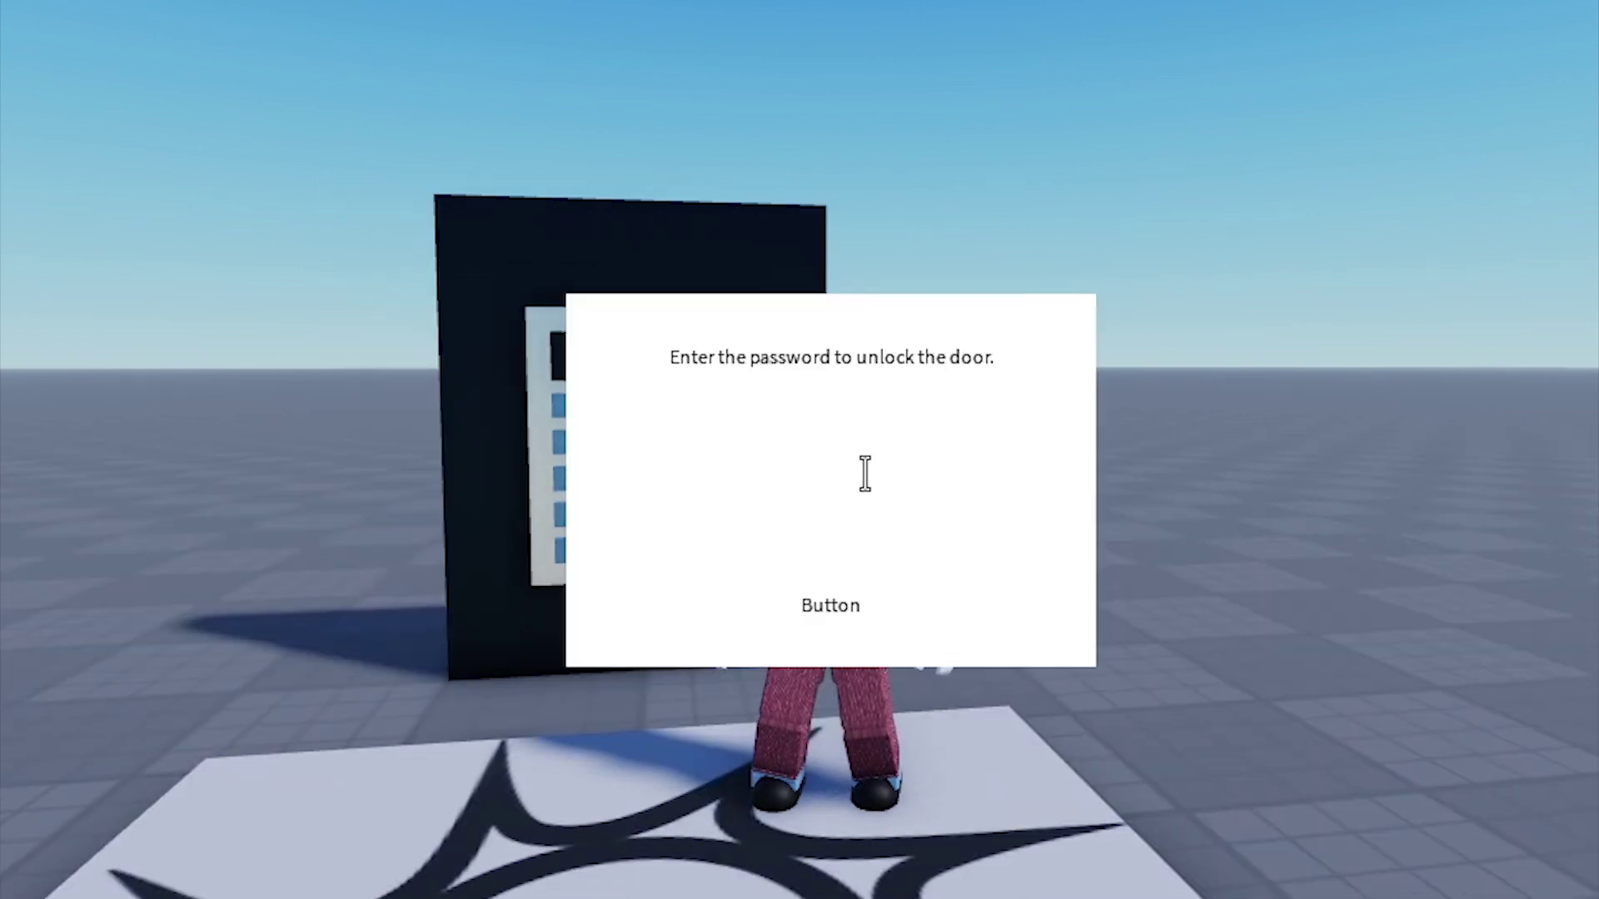
{"action": "left_click", "coordinate": [944, 626]}
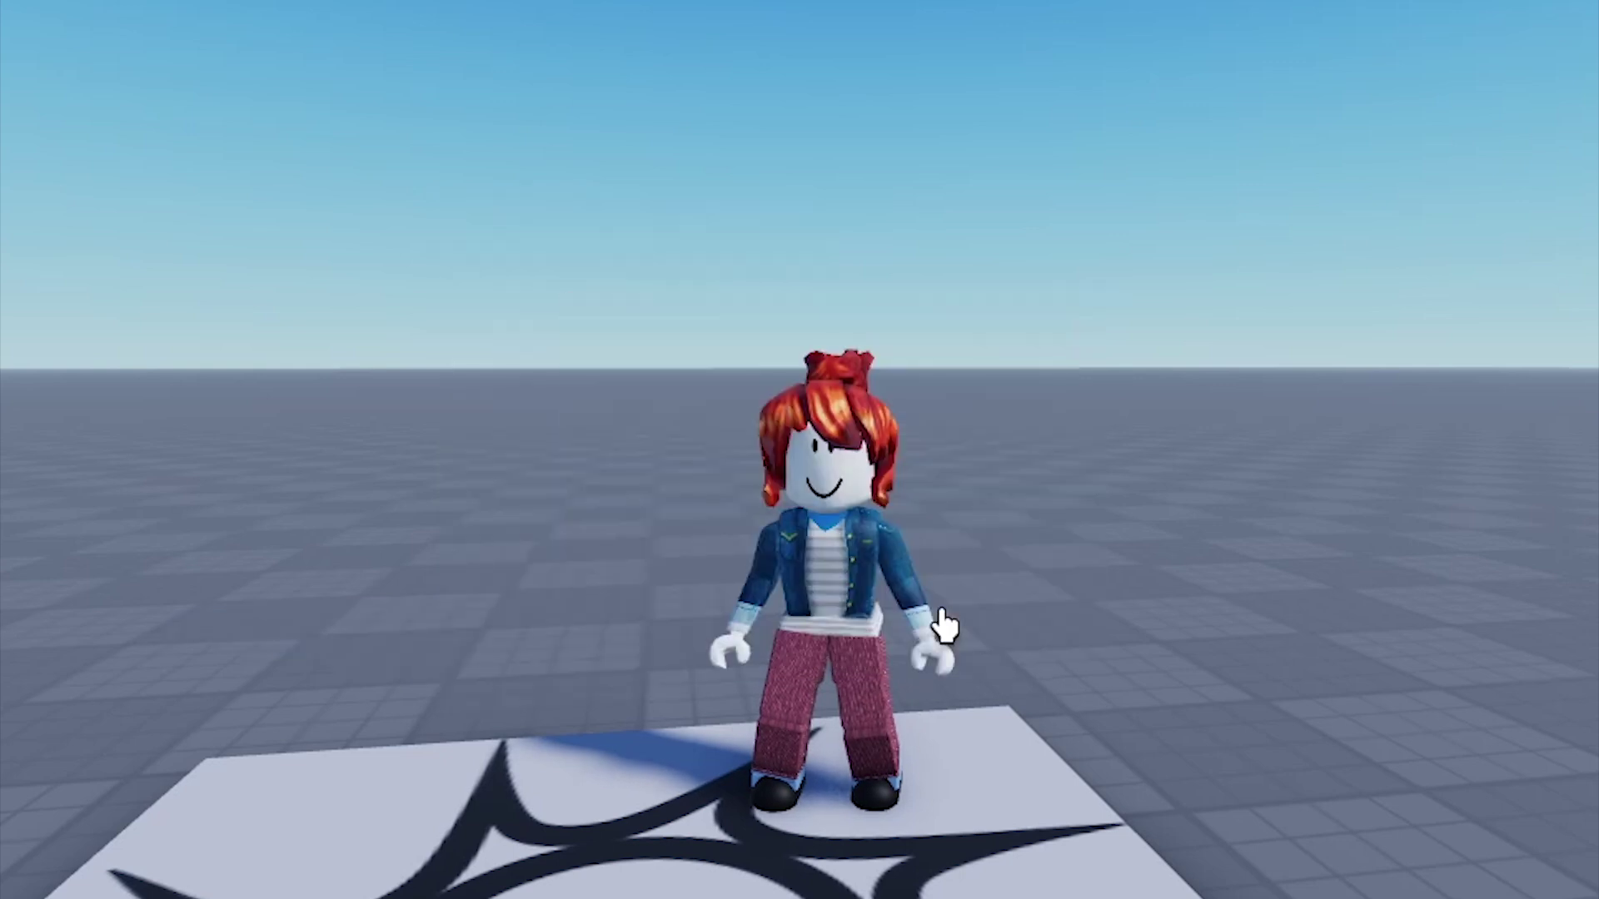
Walk the avatar around, return to the door and reopen the password panel
{"action": "key", "text": "w"}
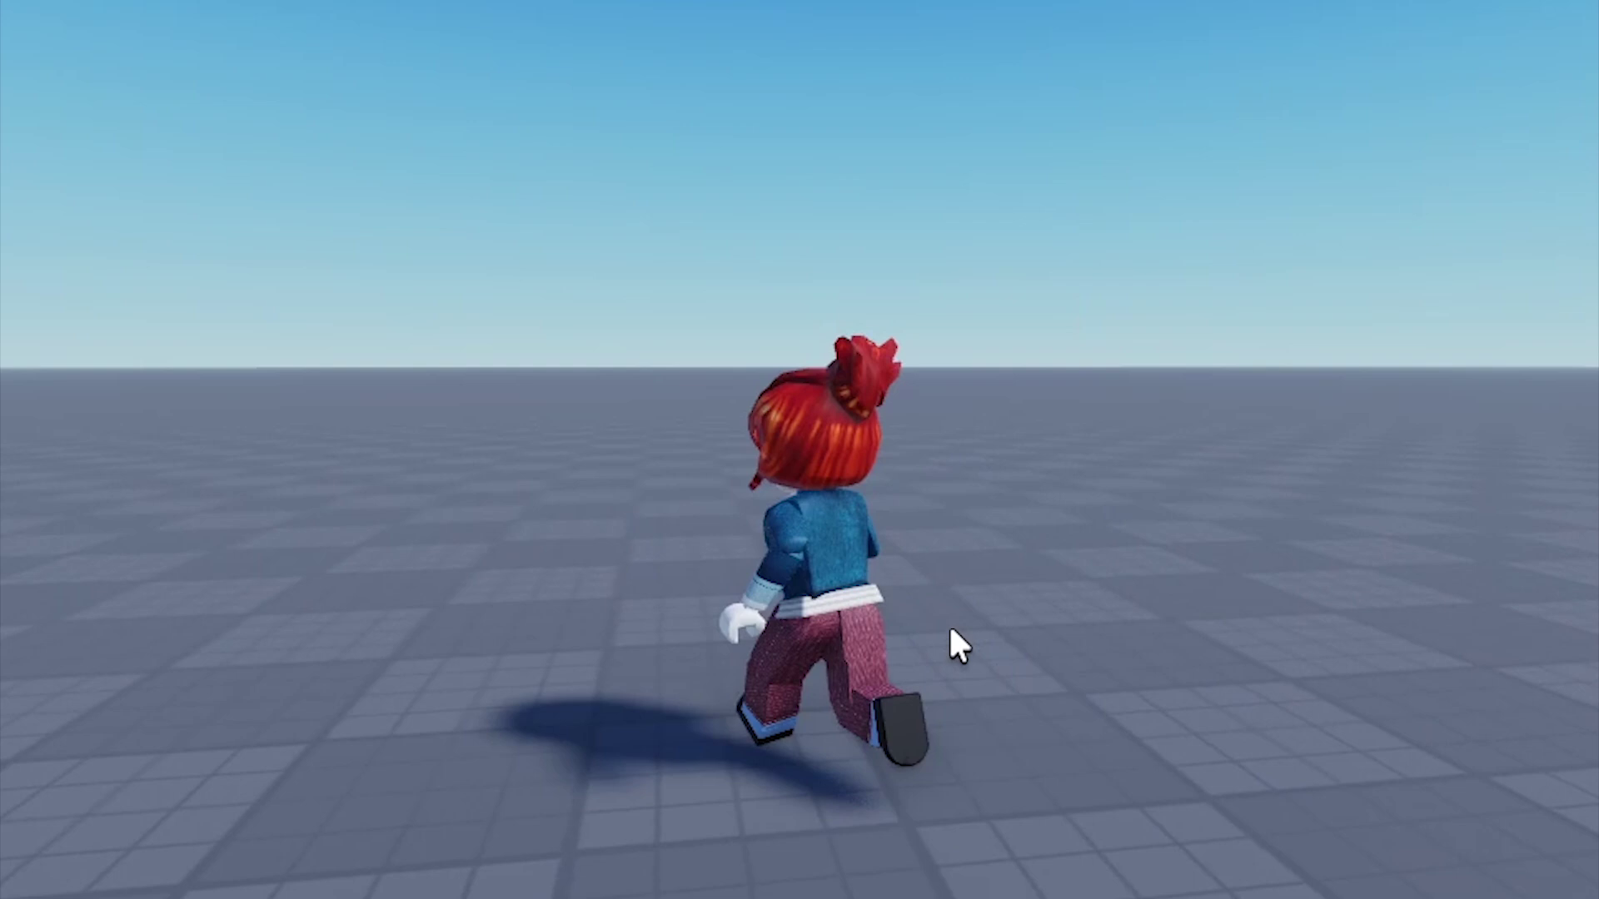
{"action": "key", "text": "a"}
{"action": "key", "text": "s"}
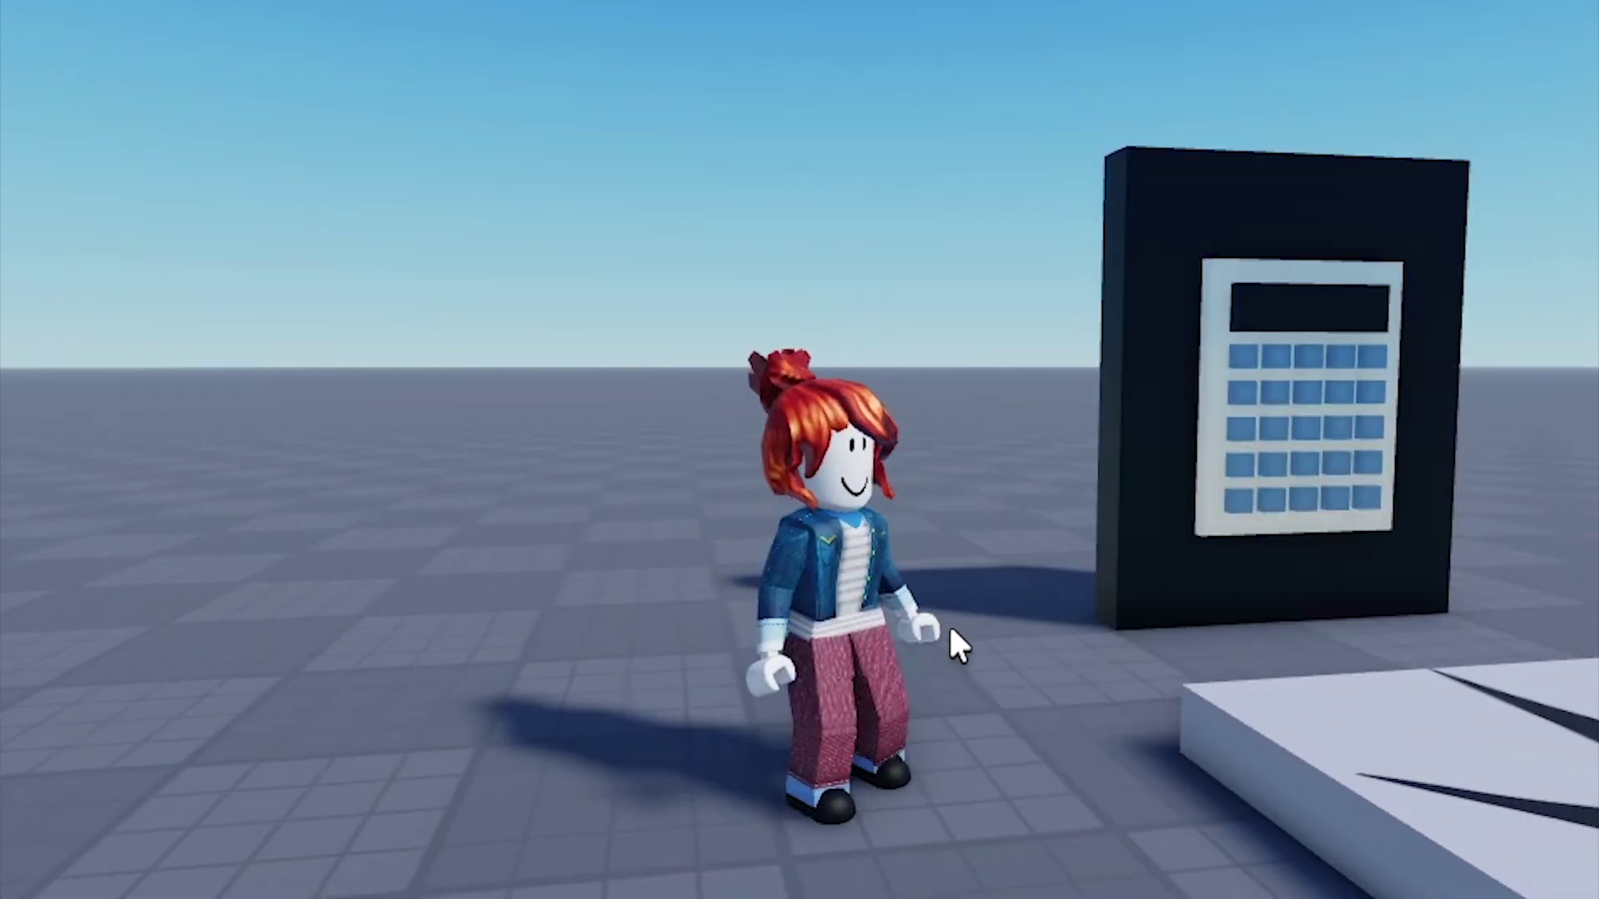
{"action": "key", "text": "d"}
{"action": "key", "text": "w"}
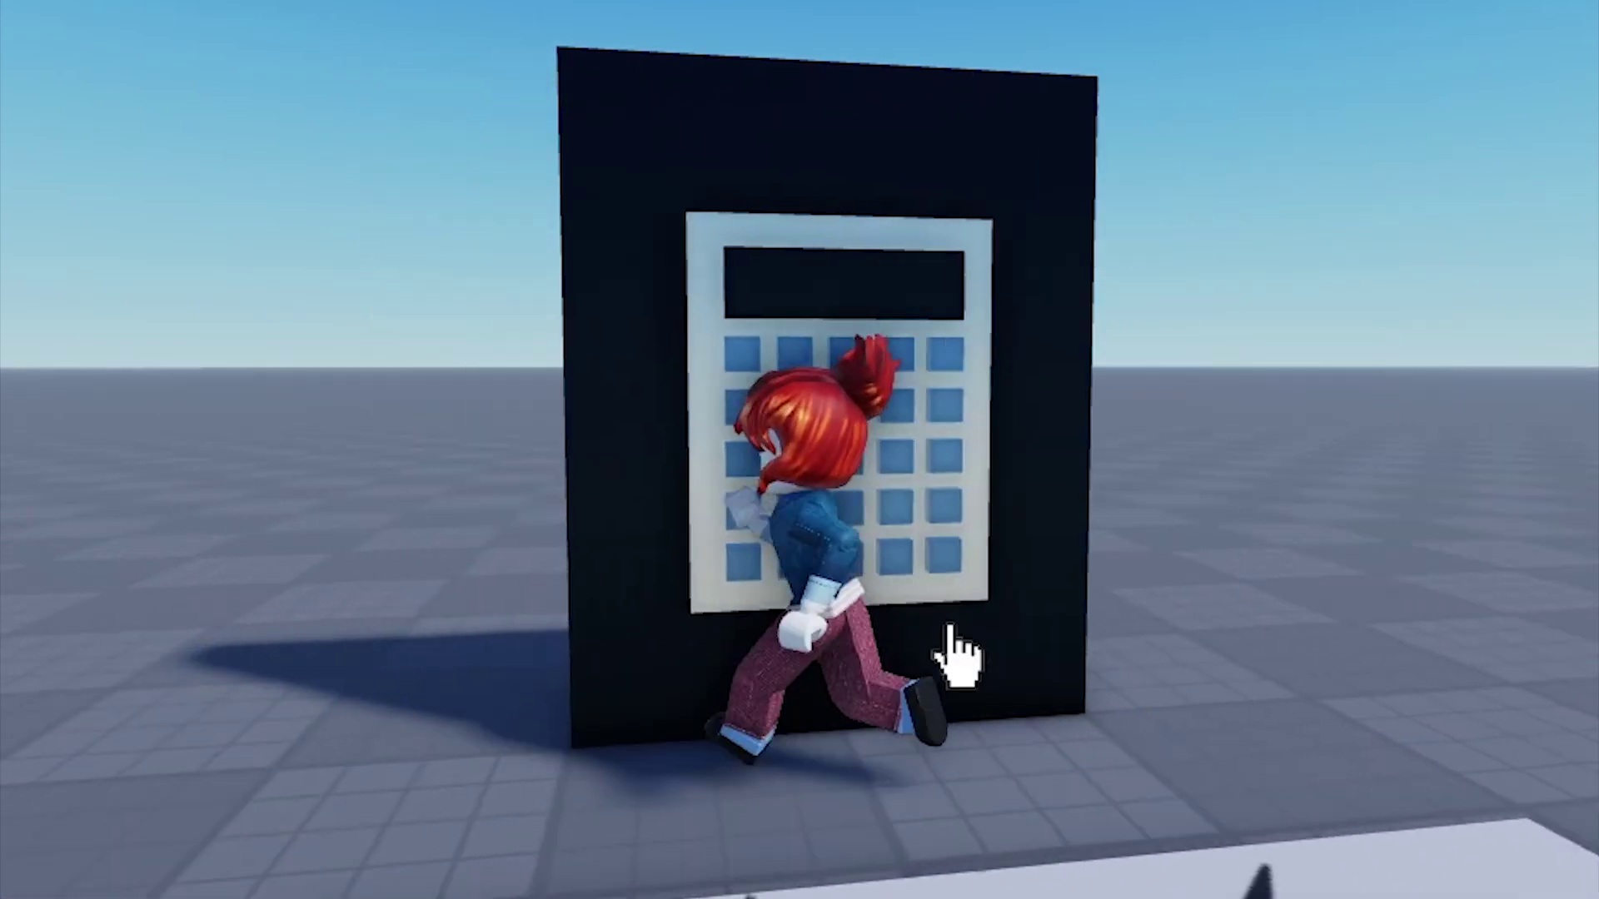
{"action": "key", "text": "s"}
{"action": "left_click", "coordinate": [930, 549]}
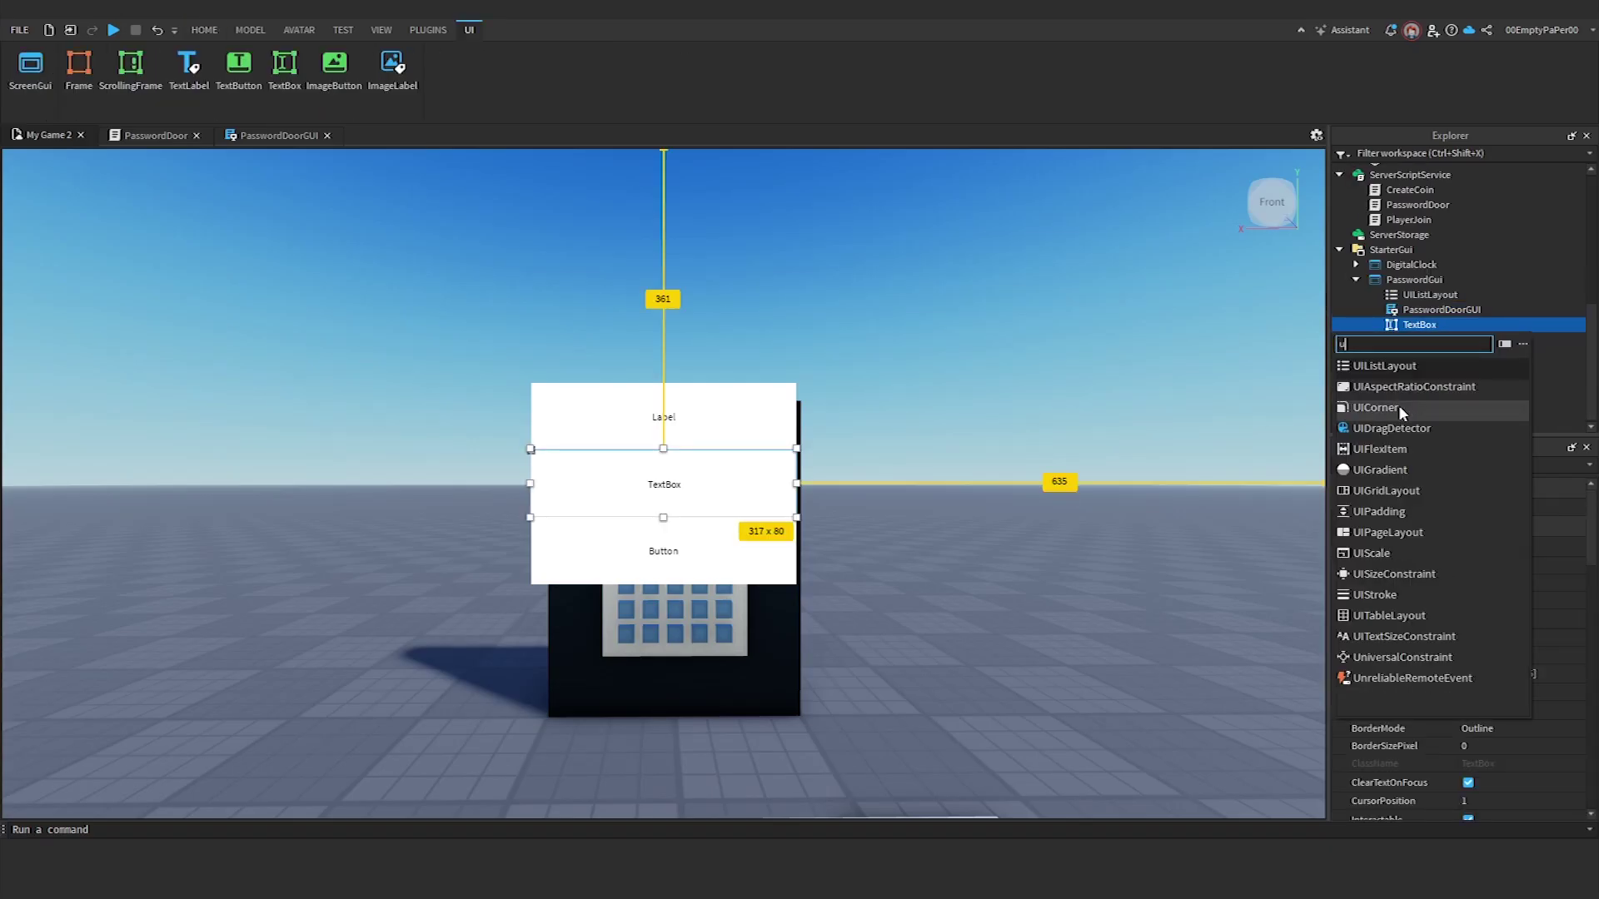
Give the TextBox a UICorner and UIStroke, and enable TextScaled on the TextBox and label
{"action": "left_click", "coordinate": [1378, 410]}
{"action": "left_click", "coordinate": [1490, 507]}
{"action": "key", "text": "Return"}
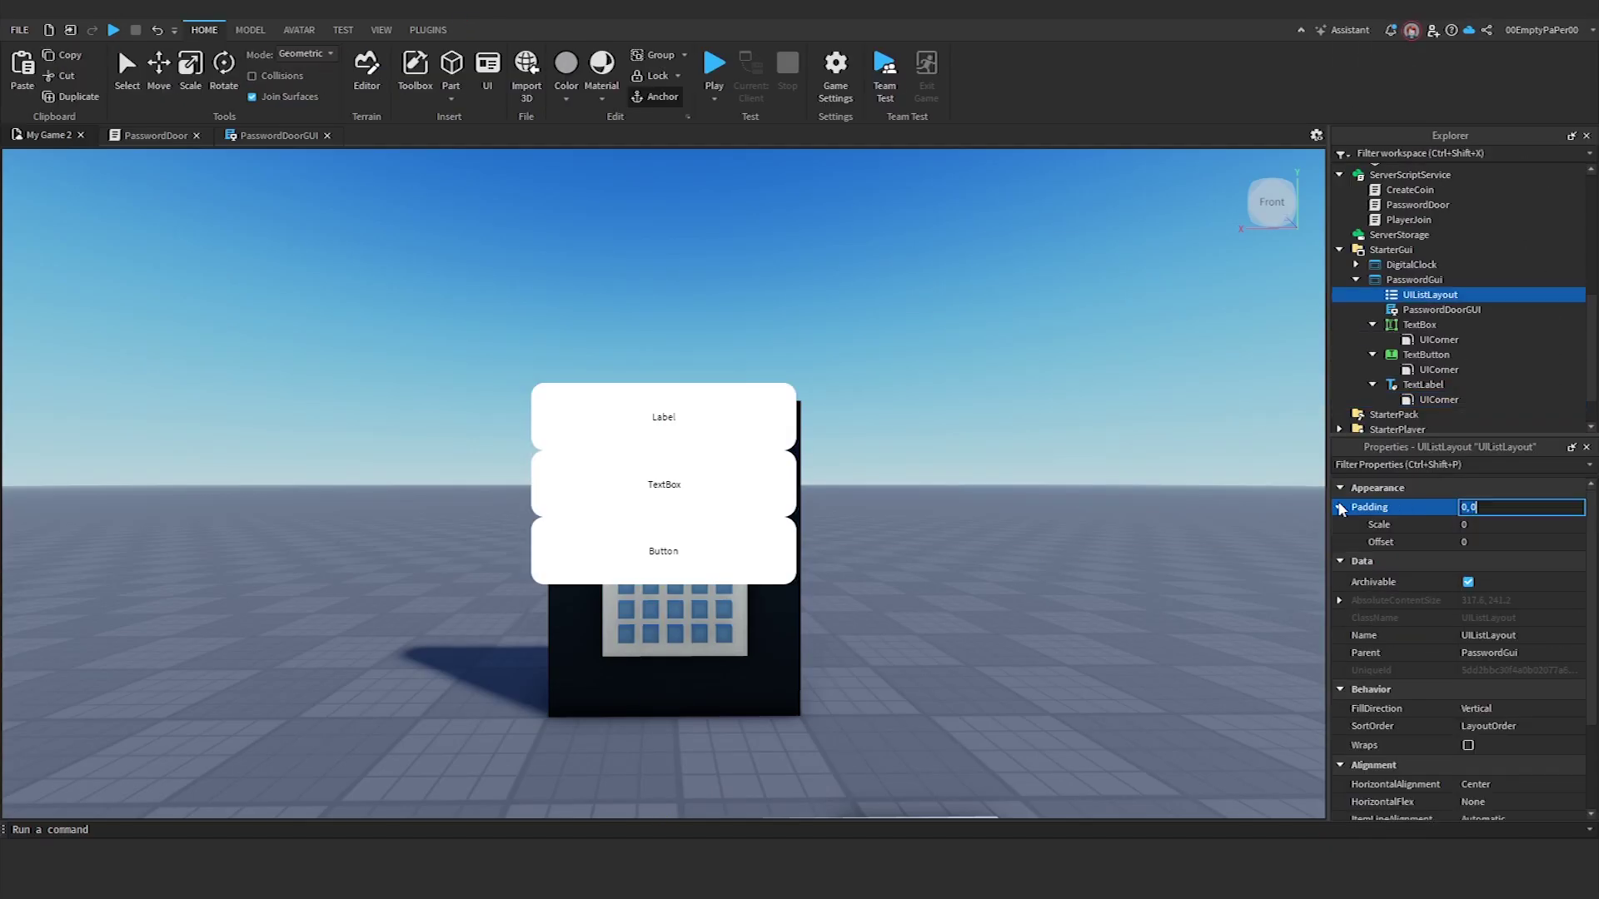
{"action": "left_click", "coordinate": [1419, 324]}
{"action": "scroll", "coordinate": [1520, 712], "scroll_direction": "down", "scroll_amount": 10}
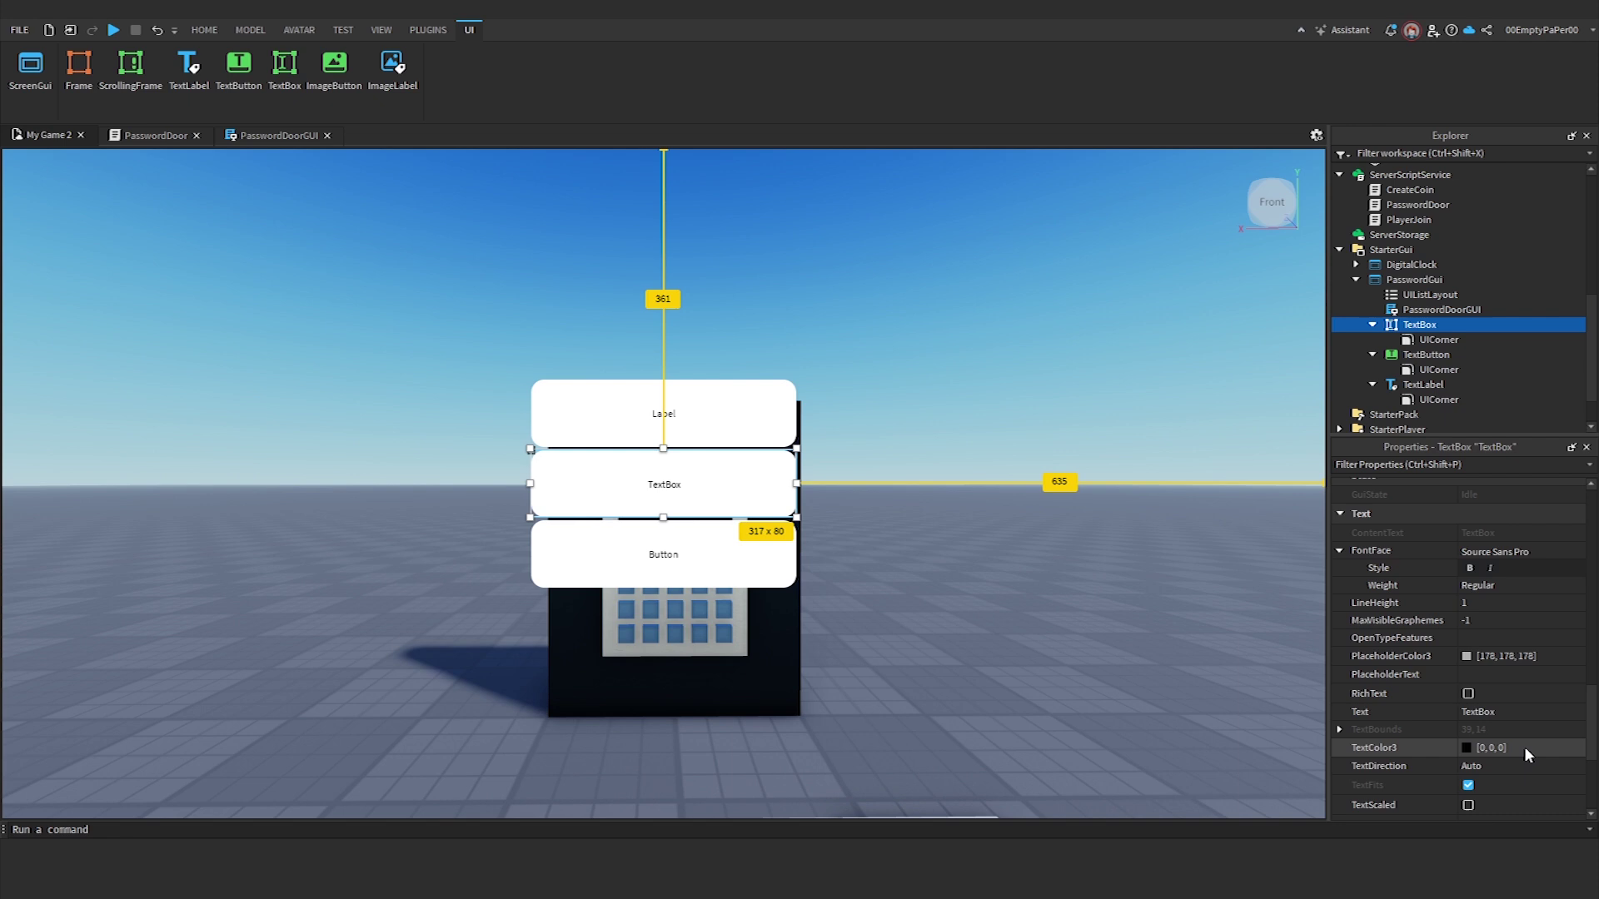
{"action": "scroll", "coordinate": [1518, 725], "scroll_direction": "down", "scroll_amount": 1}
{"action": "left_click", "coordinate": [1470, 592]}
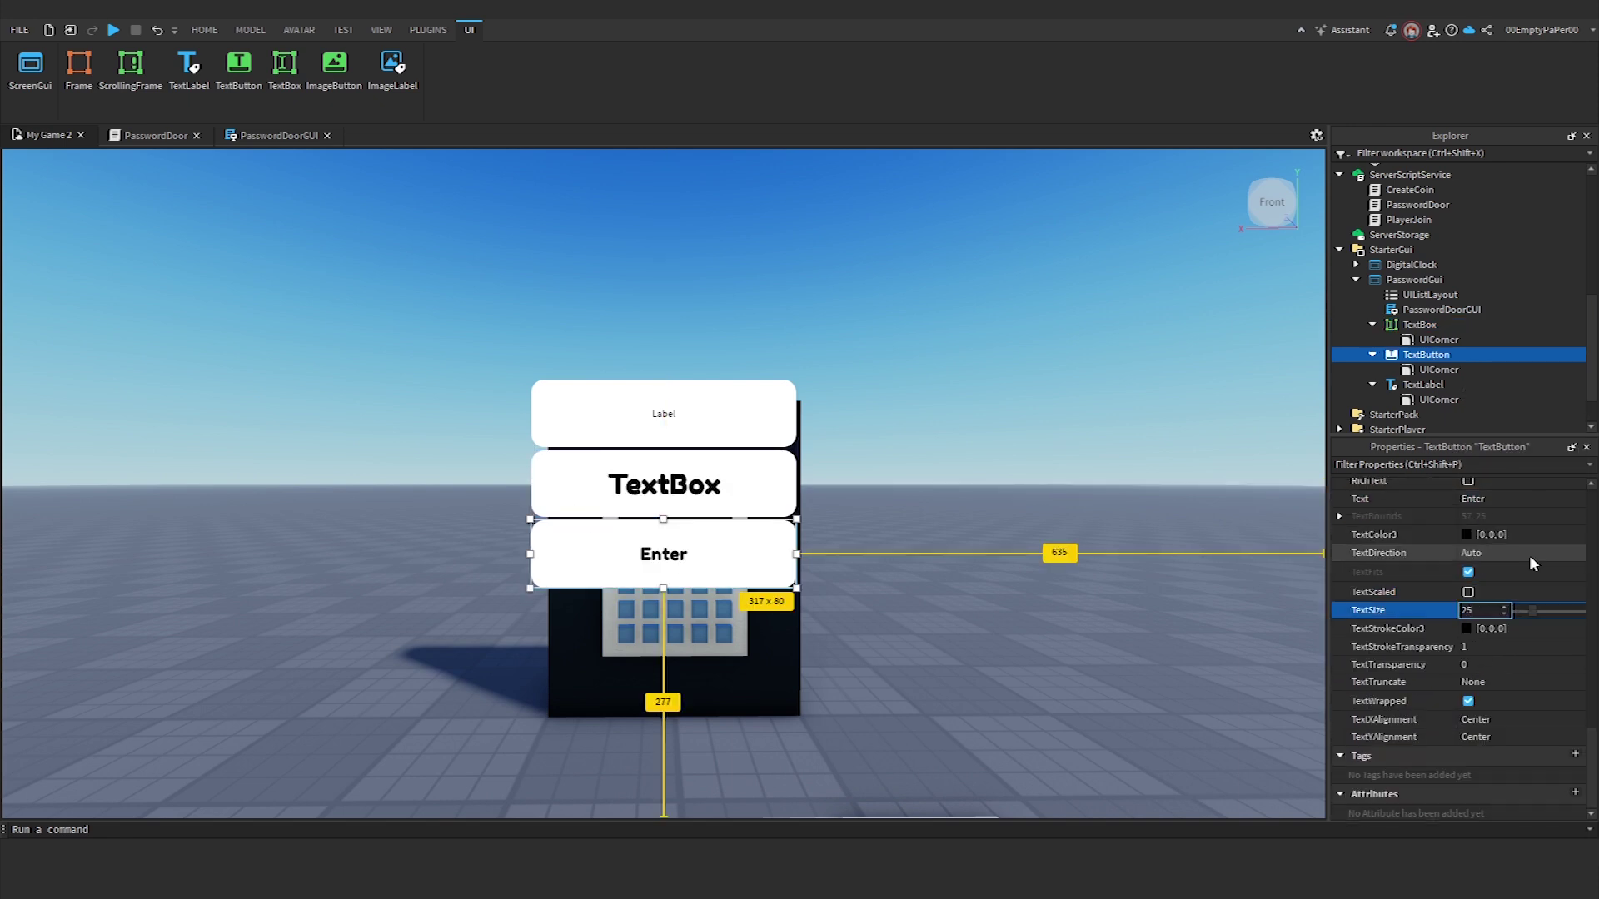
{"action": "left_click", "coordinate": [1423, 383]}
{"action": "scroll", "coordinate": [1499, 700], "scroll_direction": "down", "scroll_amount": 10}
{"action": "left_click", "coordinate": [1468, 617]}
{"action": "left_click", "coordinate": [1446, 324]}
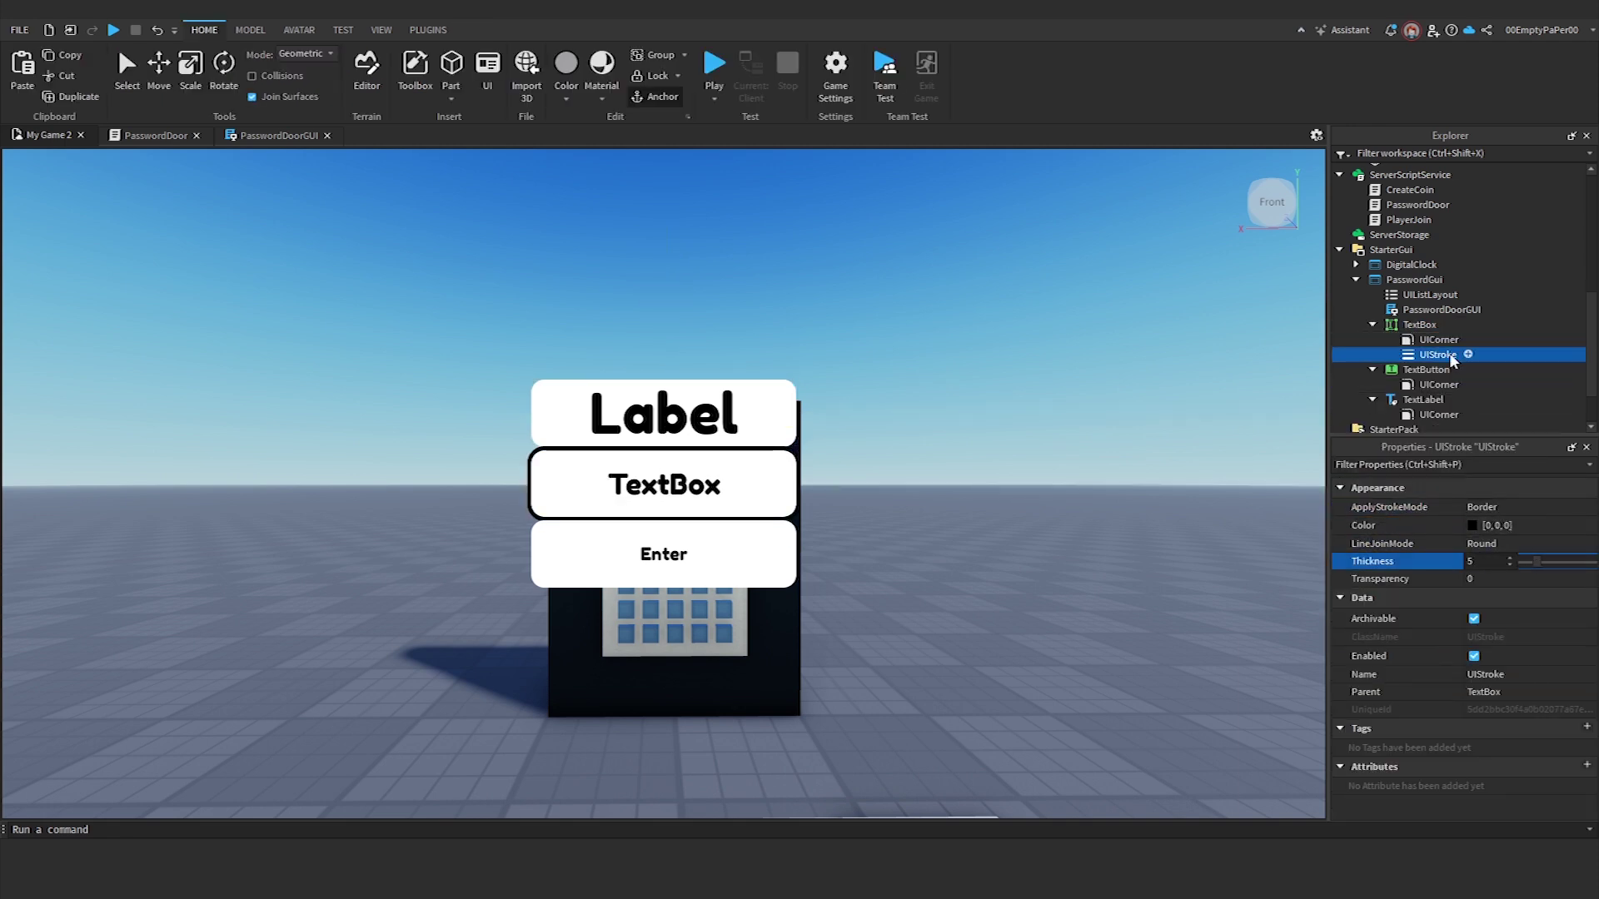
Set the UIListLayout Padding to space out the panel elements
{"action": "left_click", "coordinate": [1429, 276]}
{"action": "left_click", "coordinate": [1491, 508]}
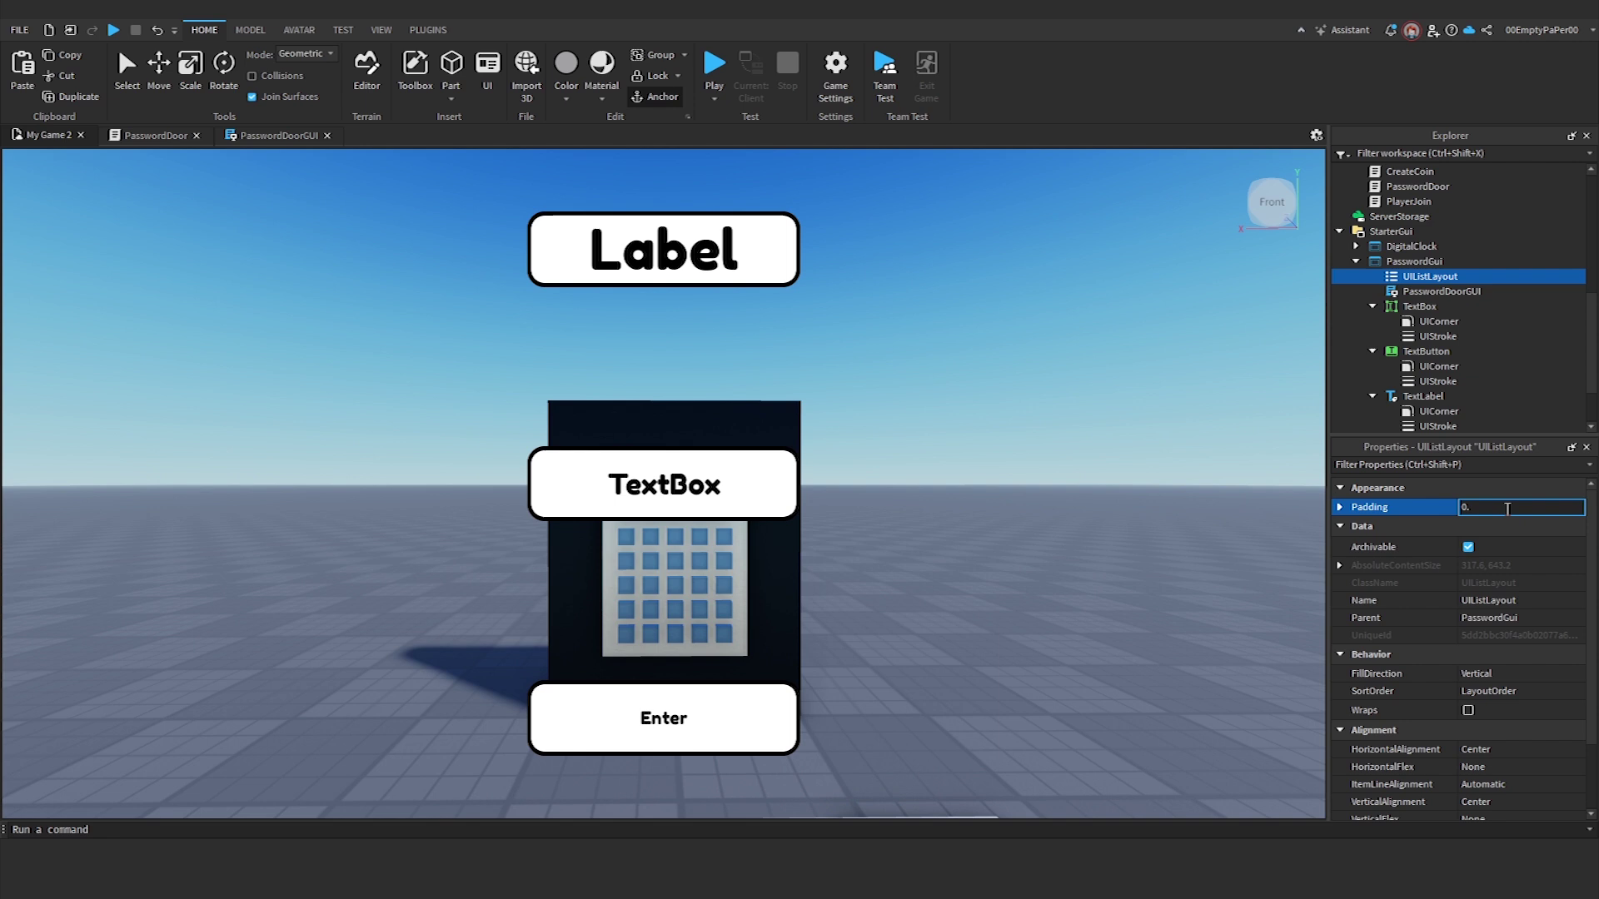
{"action": "type", "text": "0,"}
{"action": "left_click", "coordinate": [1419, 305]}
Set the Enter button's BackgroundColor3 to green
{"action": "left_click", "coordinate": [1424, 351]}
{"action": "left_click", "coordinate": [1466, 518]}
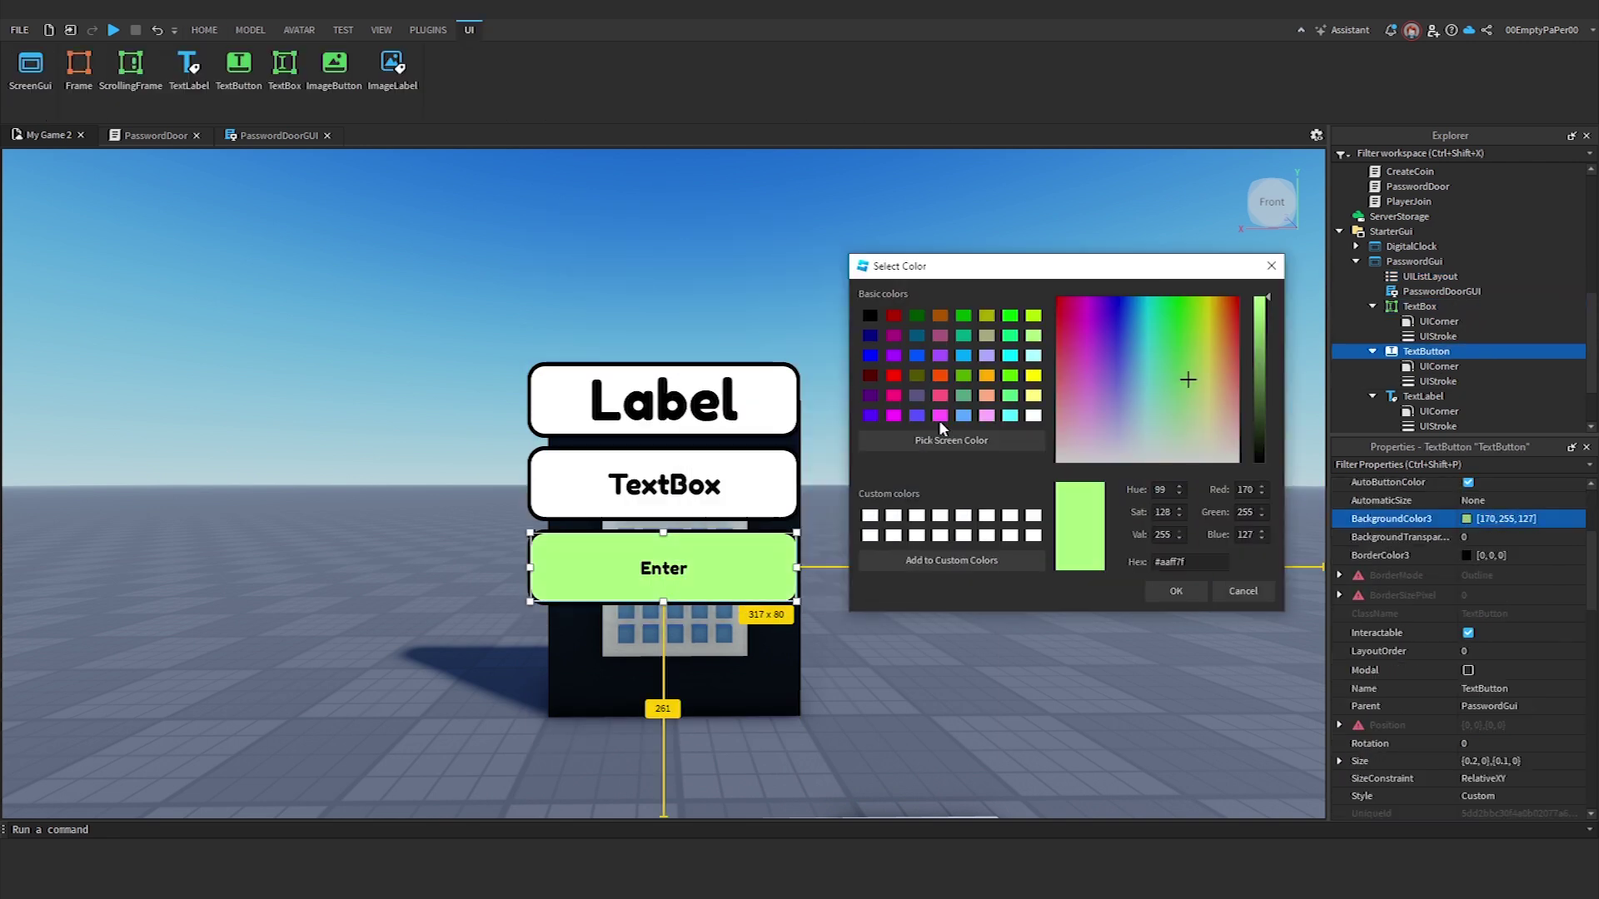
{"action": "left_click", "coordinate": [908, 588]}
{"action": "left_click", "coordinate": [1423, 396]}
{"action": "left_click", "coordinate": [1467, 499]}
{"action": "left_click_drag", "start_coordinate": [906, 268], "coordinate": [1259, 276]}
{"action": "left_click", "coordinate": [981, 362]}
{"action": "left_click", "coordinate": [1049, 401]}
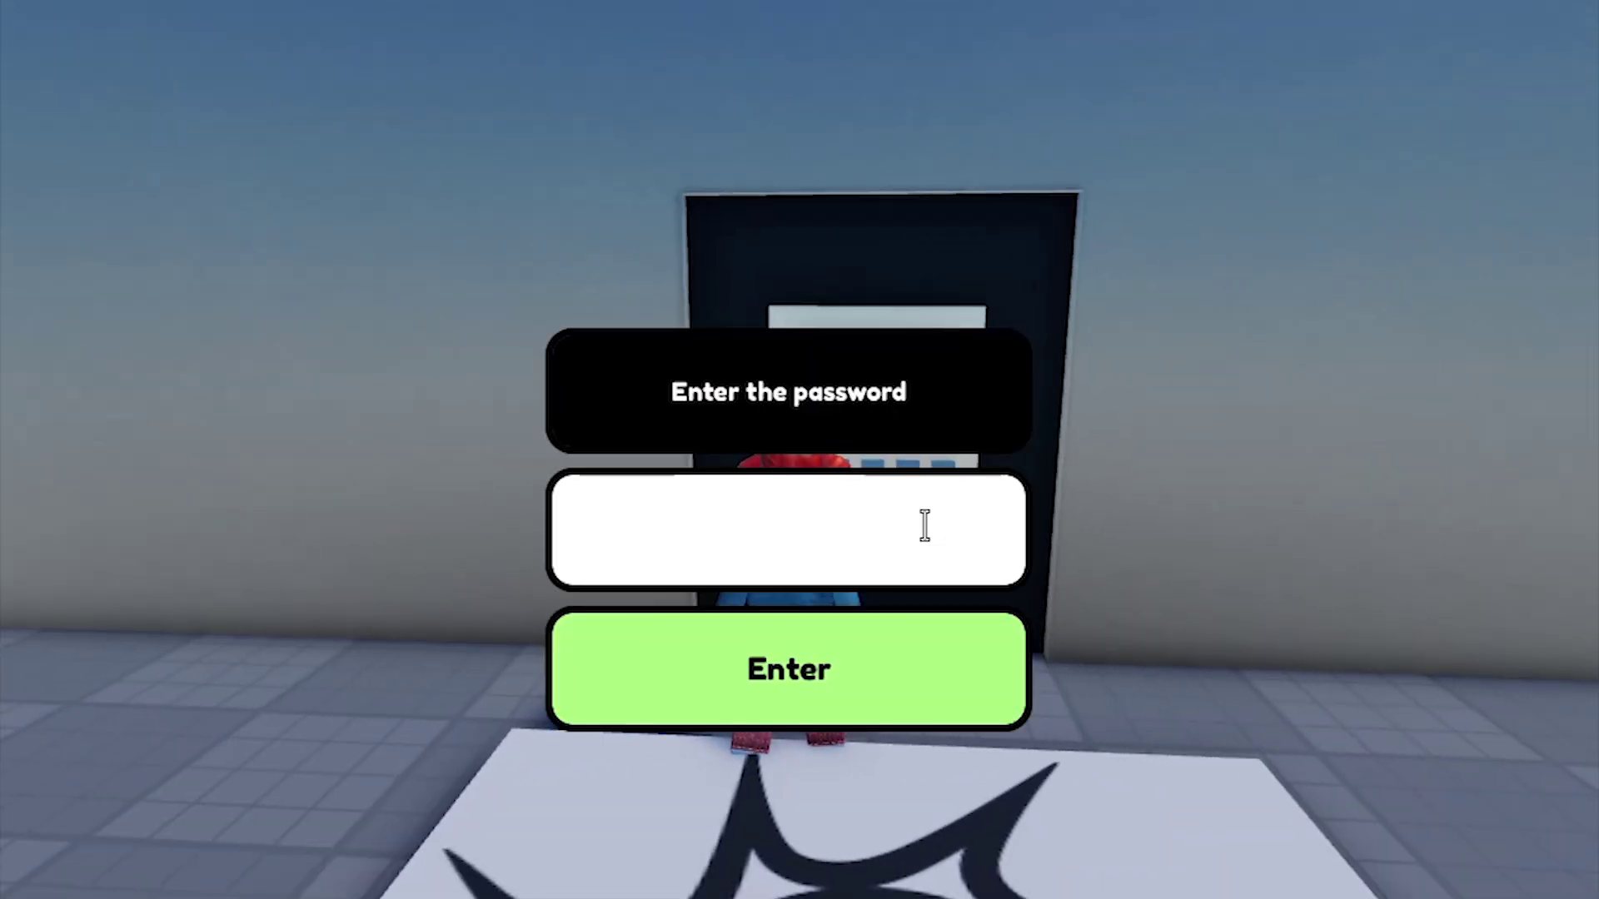
{"action": "type", "text": "gD"}
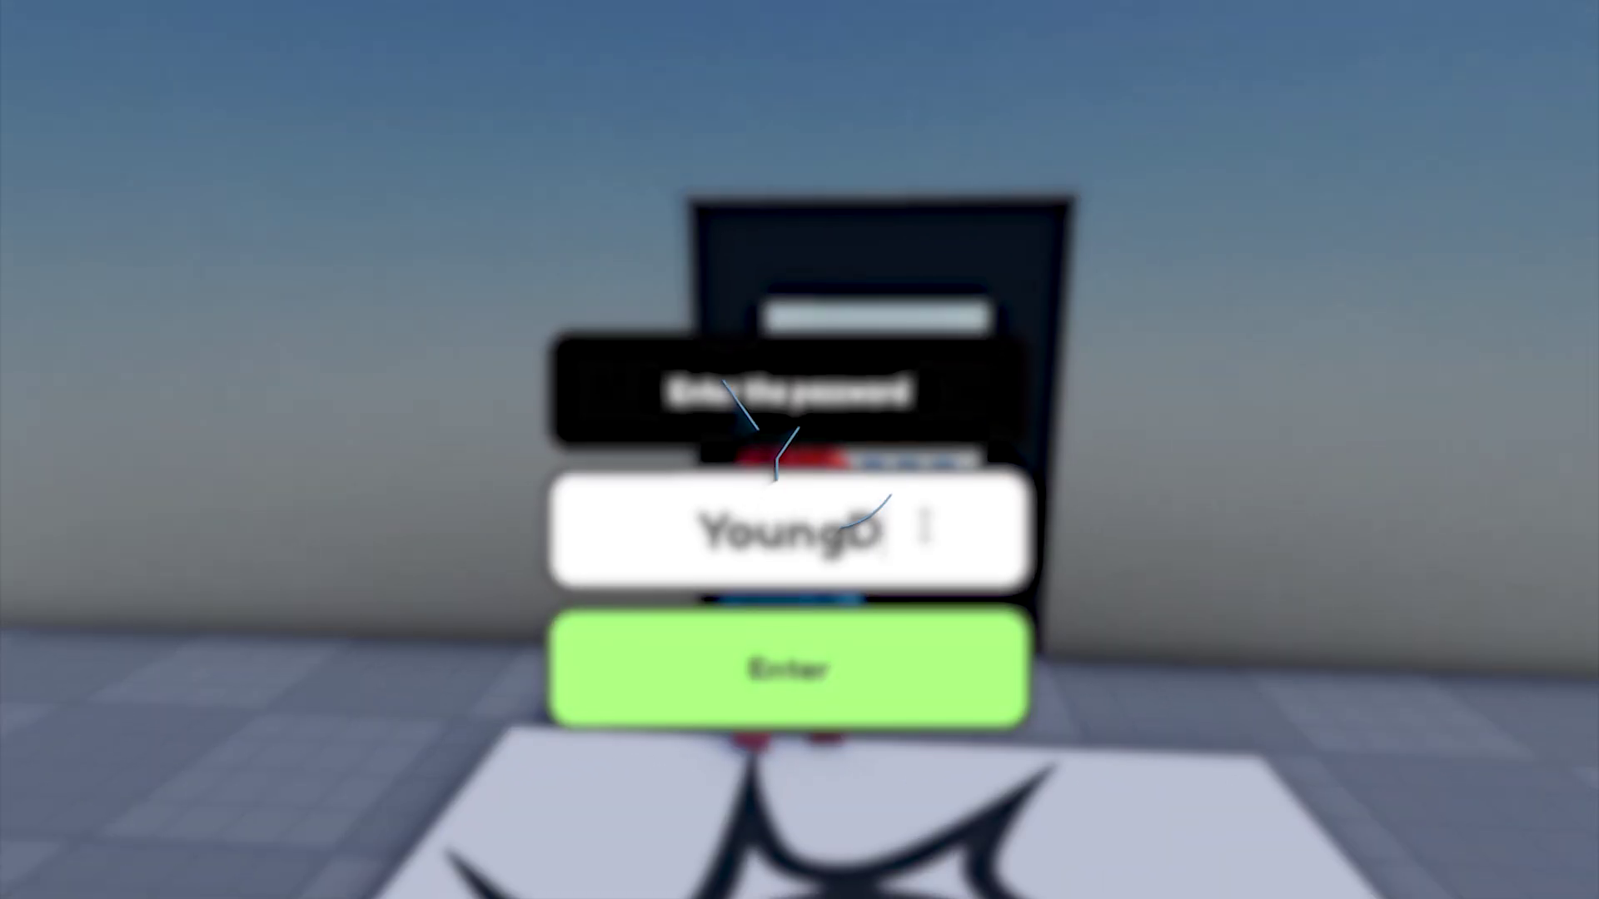